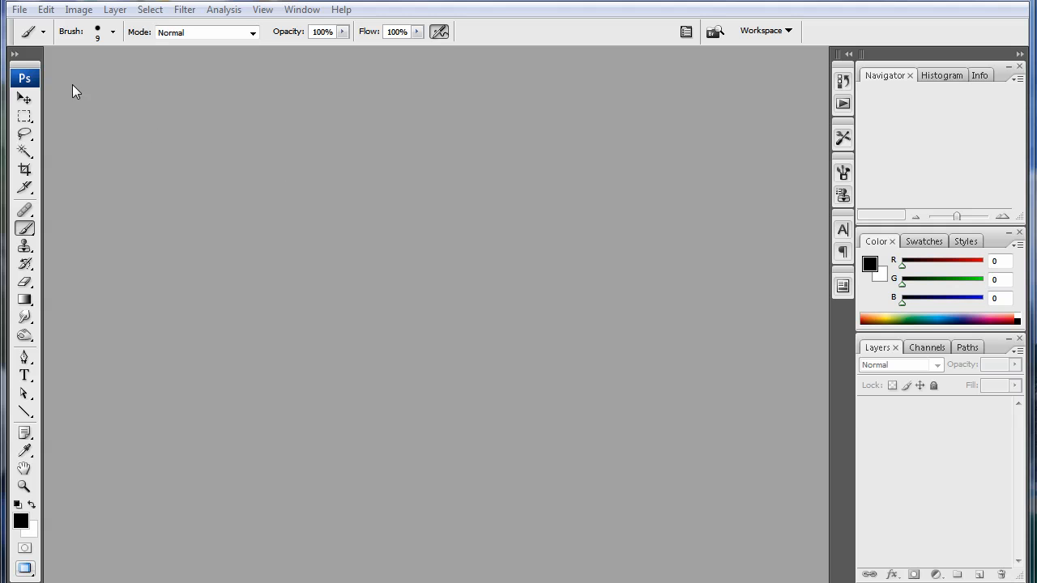
- Create a new 1200 × 800 pixel document and fill its layer with white
click(19, 9)
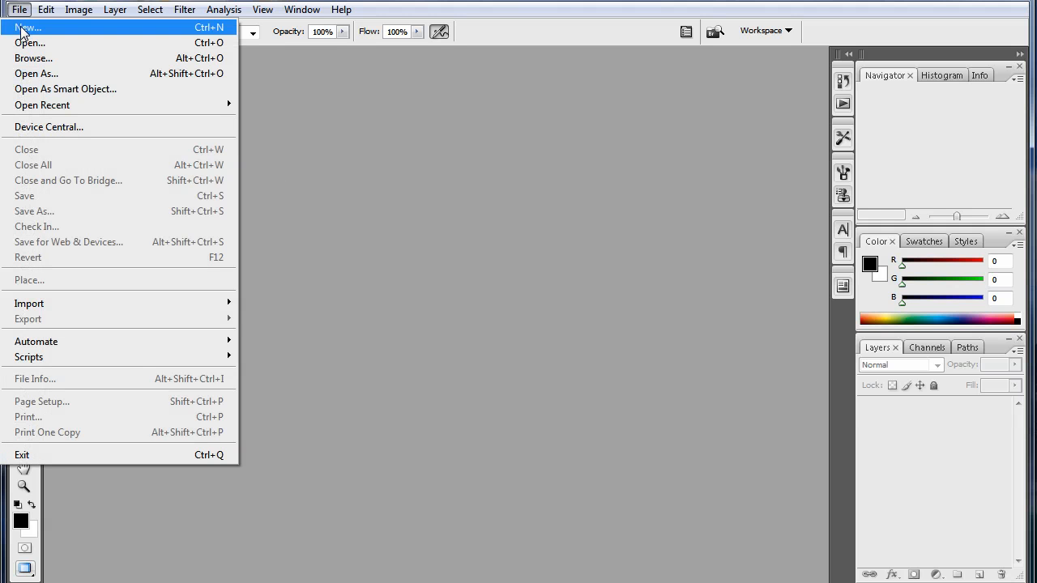
click(24, 27)
double_click(597, 359)
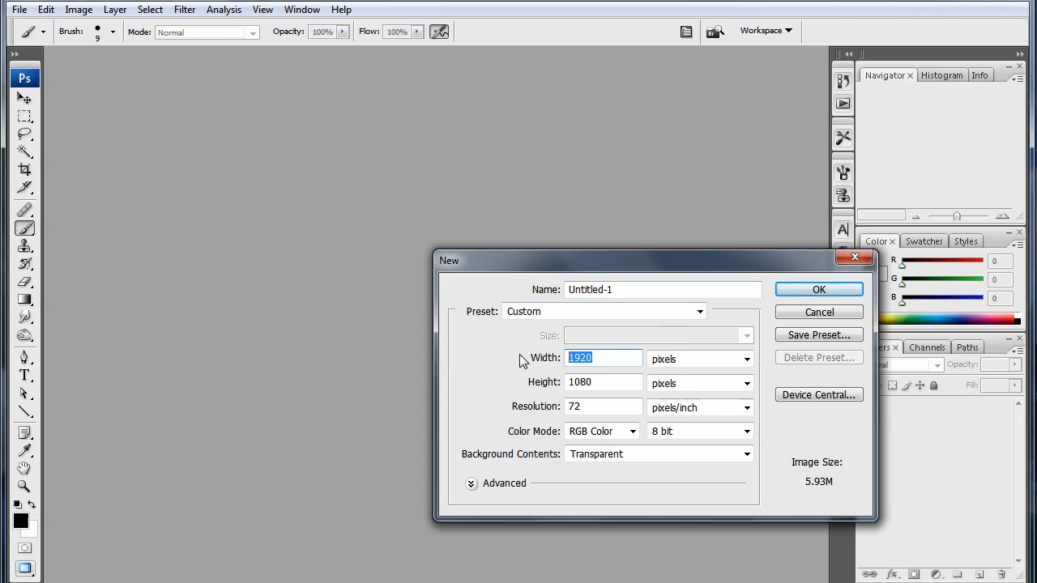
text(1200)
key(Tab)
key(Tab)
text(800)
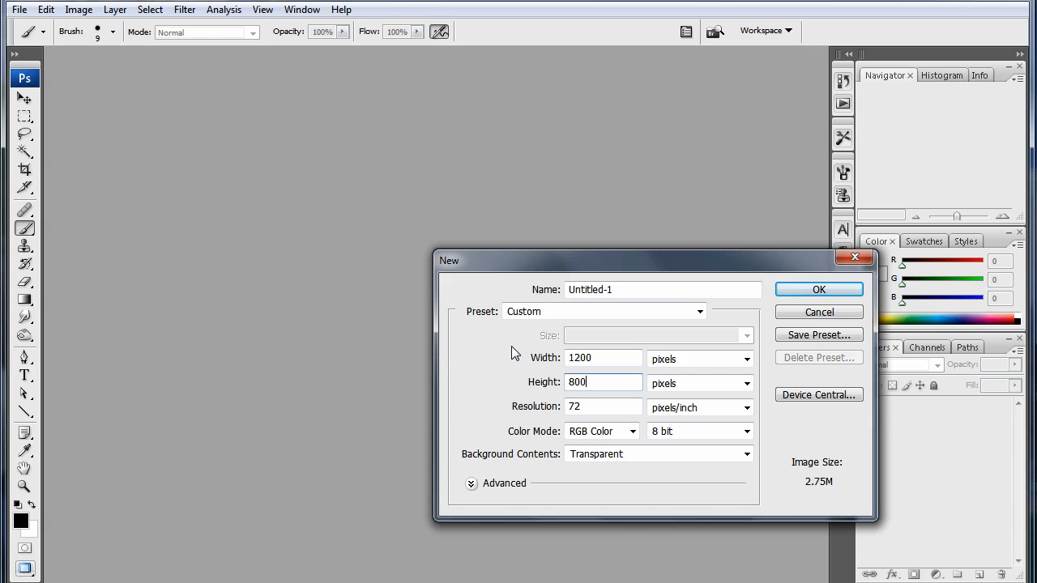
key(Return)
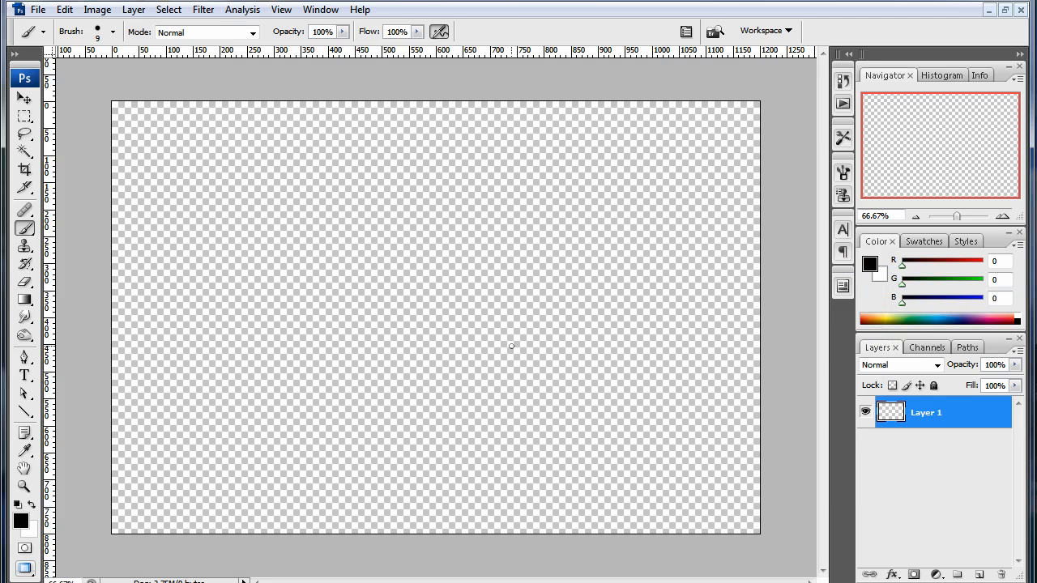
key(ctrl+BackSpace)
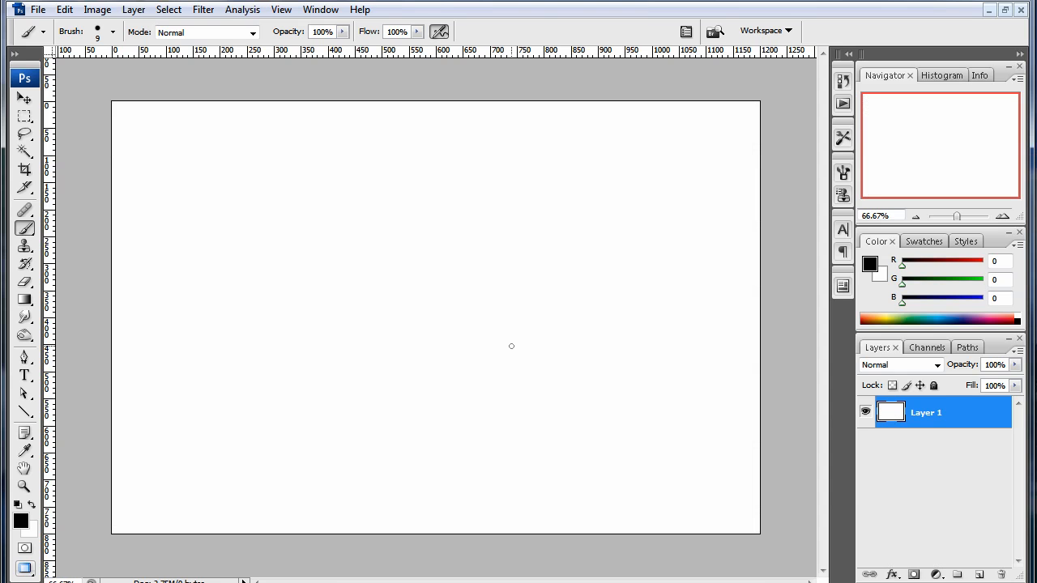
- Look over the available shape tools, compare the Rectangle tool with the Line tool, and activate the Line tool
key(v)
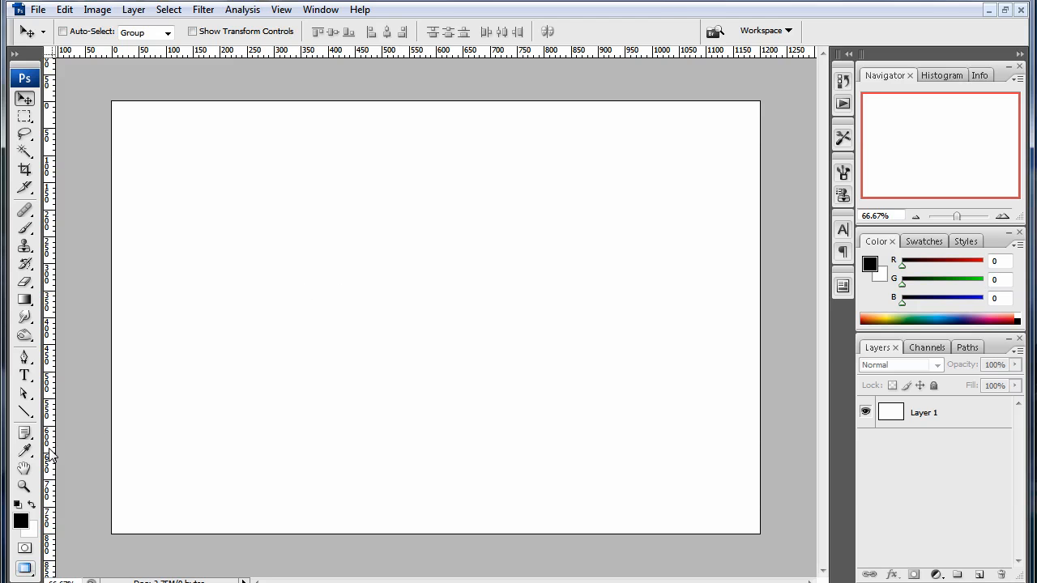
click(24, 412)
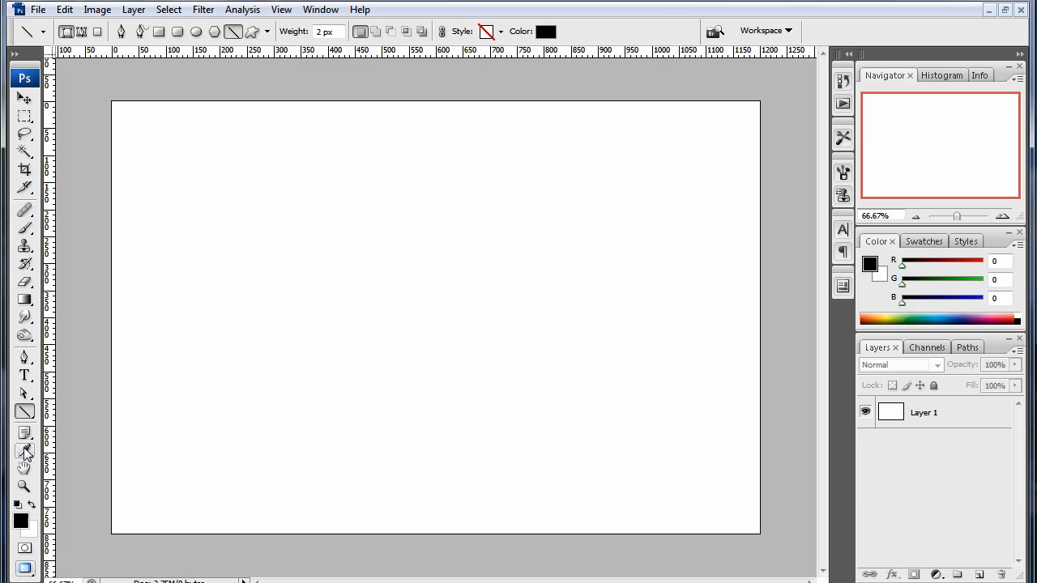
click(25, 413)
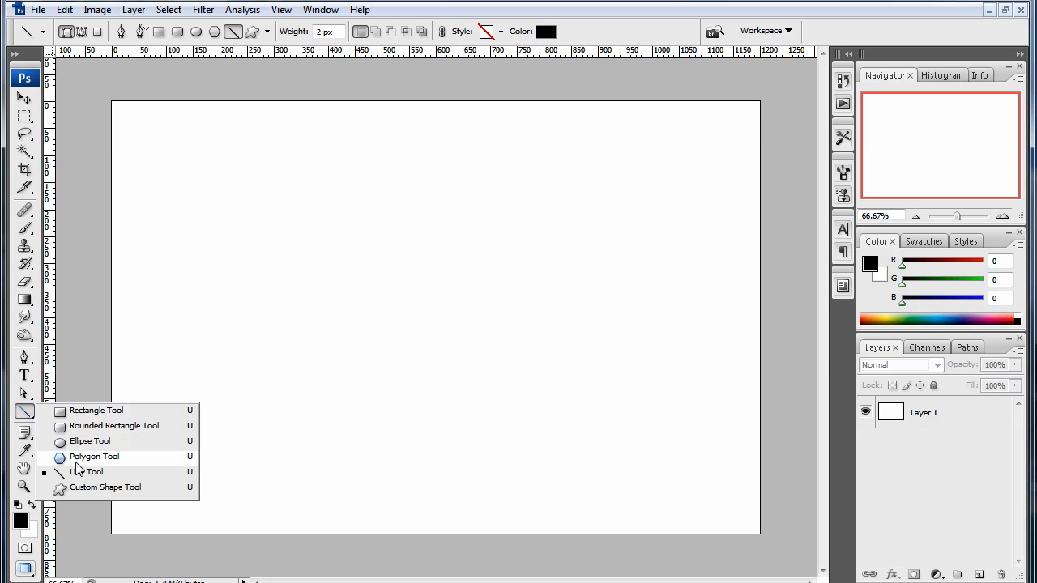
click(25, 414)
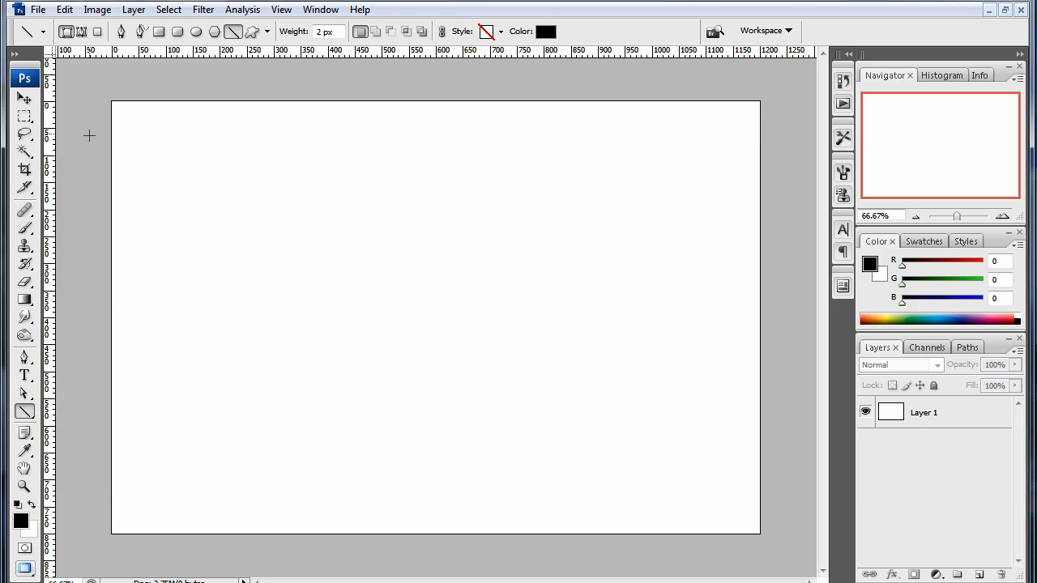
click(159, 32)
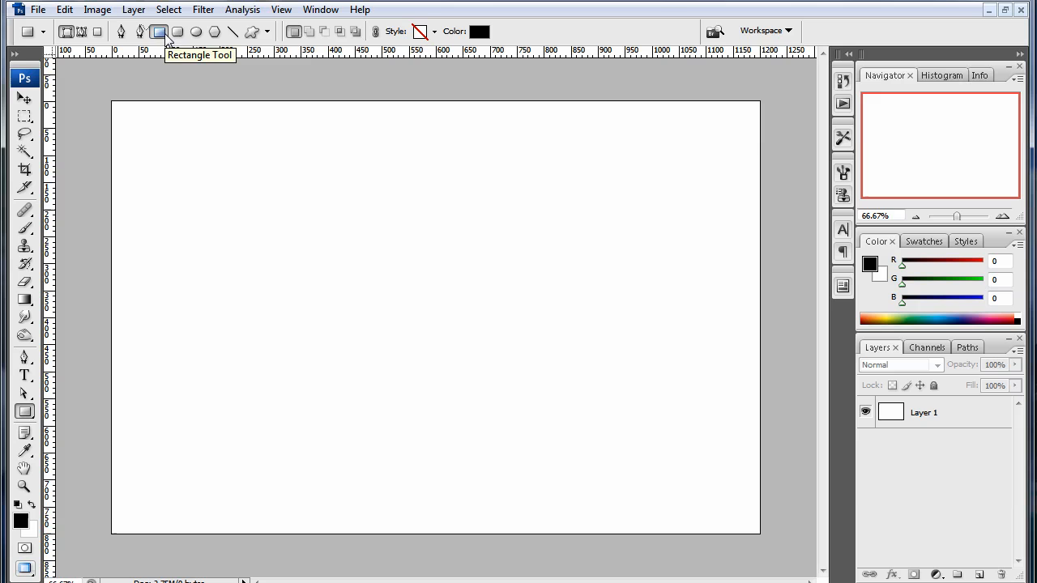
click(234, 32)
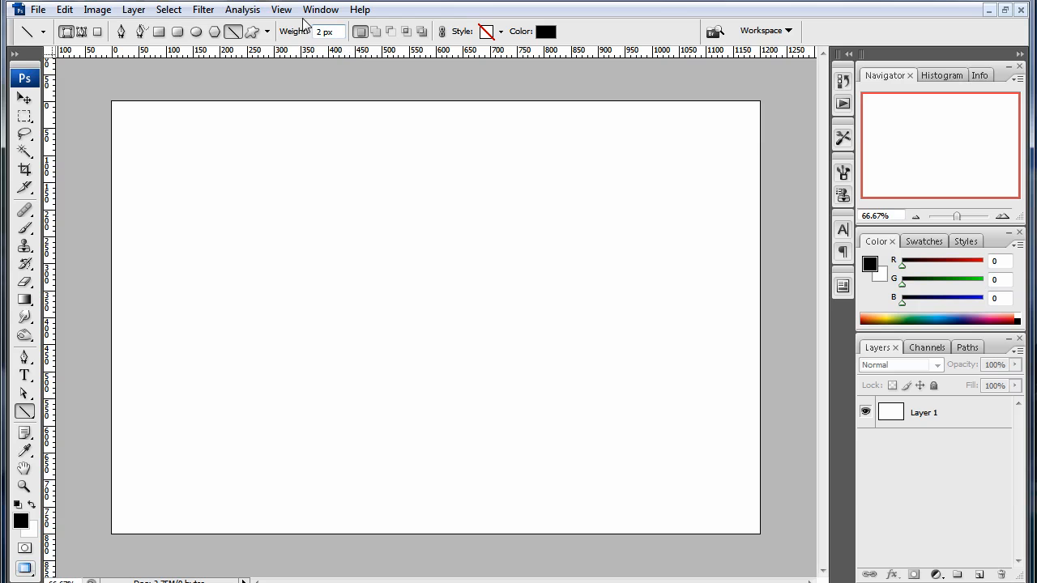
click(159, 32)
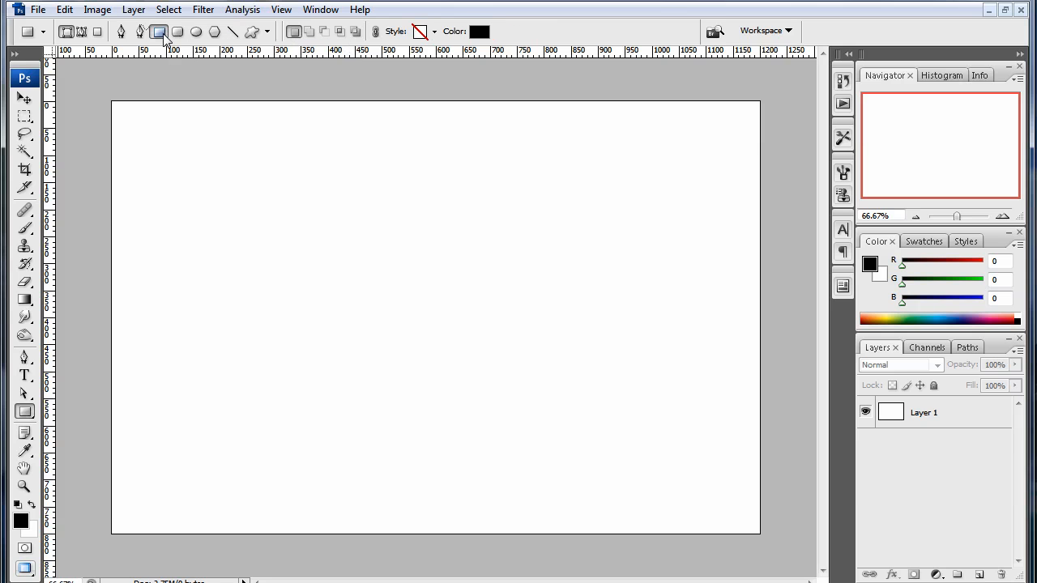
click(234, 32)
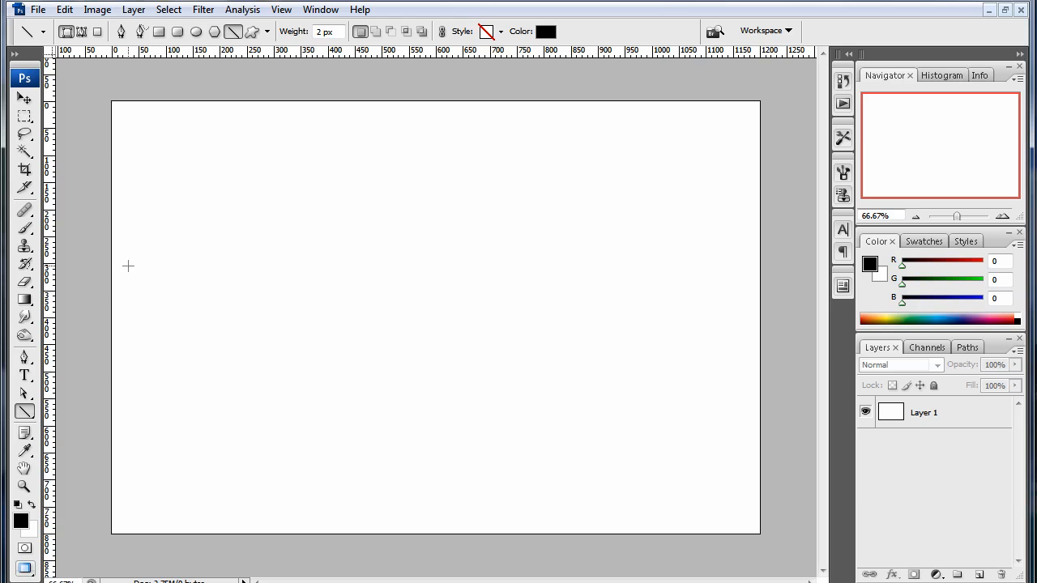
- Try a slanted 2 px test line and a nearly horizontal 24 px one, undoing each
drag(130, 265, 712, 174)
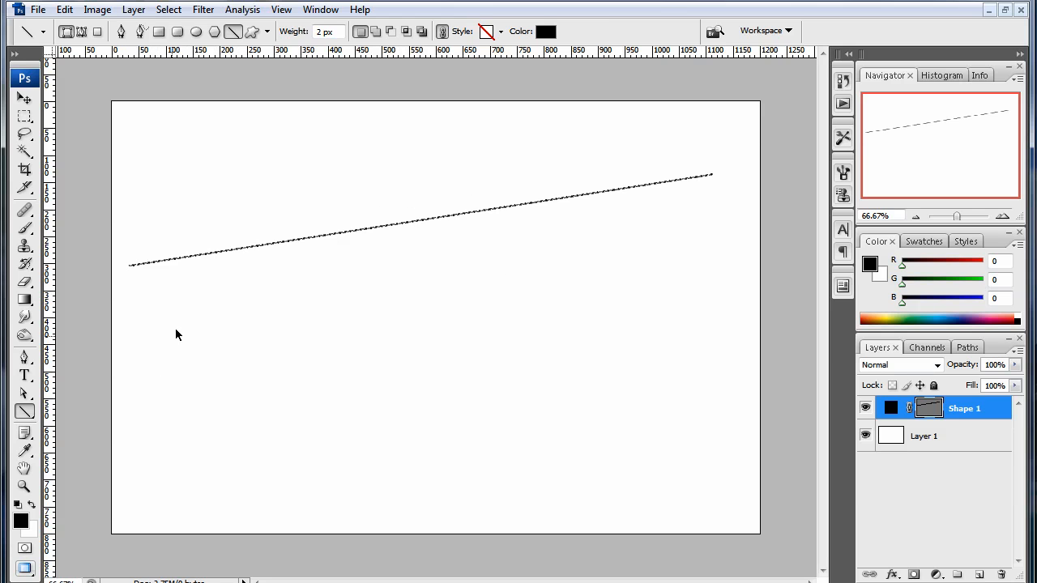
key(ctrl+z)
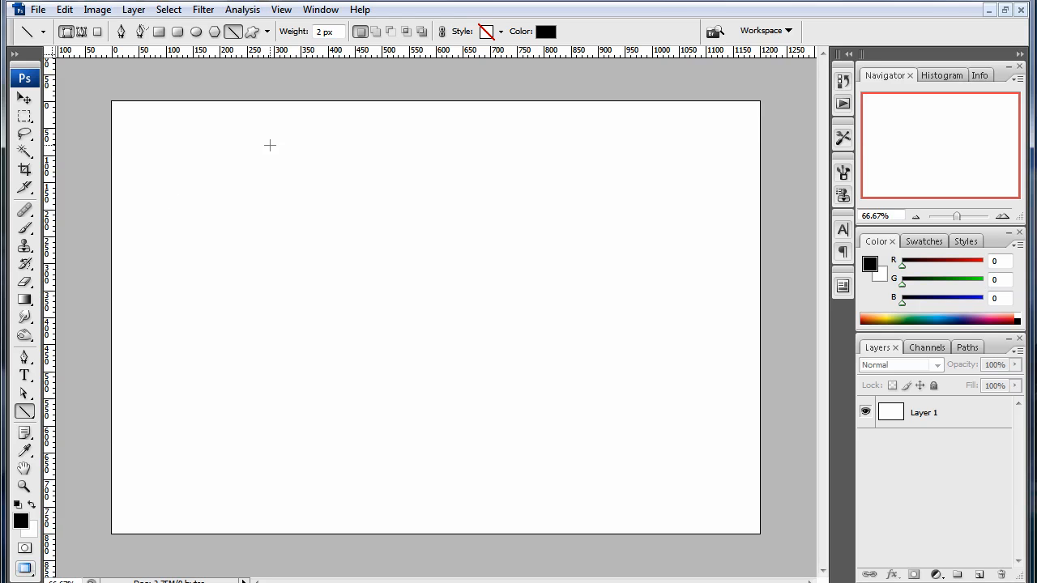
key(bracketright)
key(bracketright)
key(bracketright)
key(bracketright)
key(bracketright)
key(bracketright)
key(bracketright)
key(bracketright)
key(bracketright)
key(bracketright)
key(bracketright)
key(bracketright)
key(bracketright)
key(bracketright)
key(bracketright)
drag(132, 225, 753, 215)
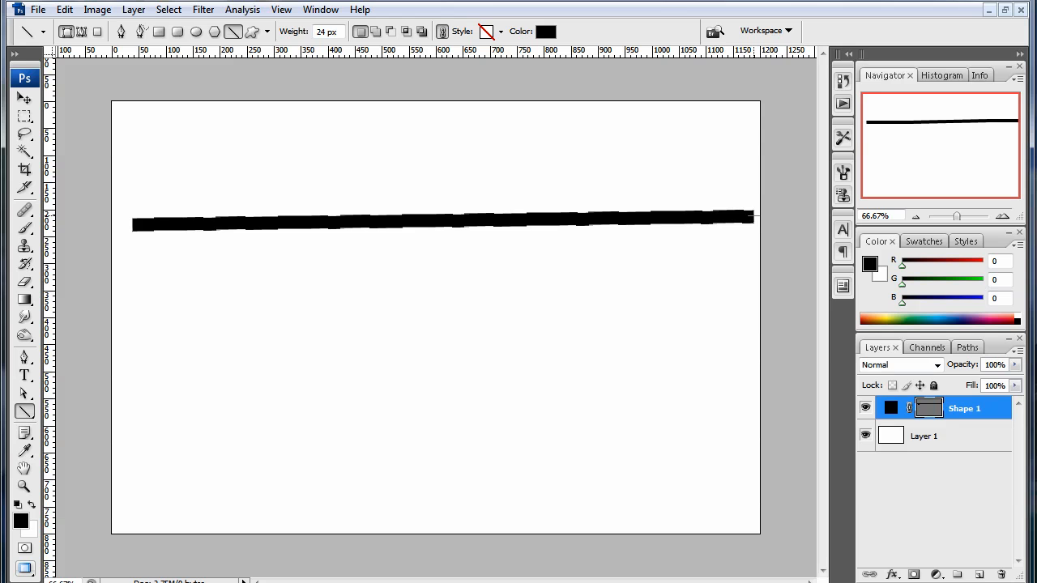
key(ctrl+z)
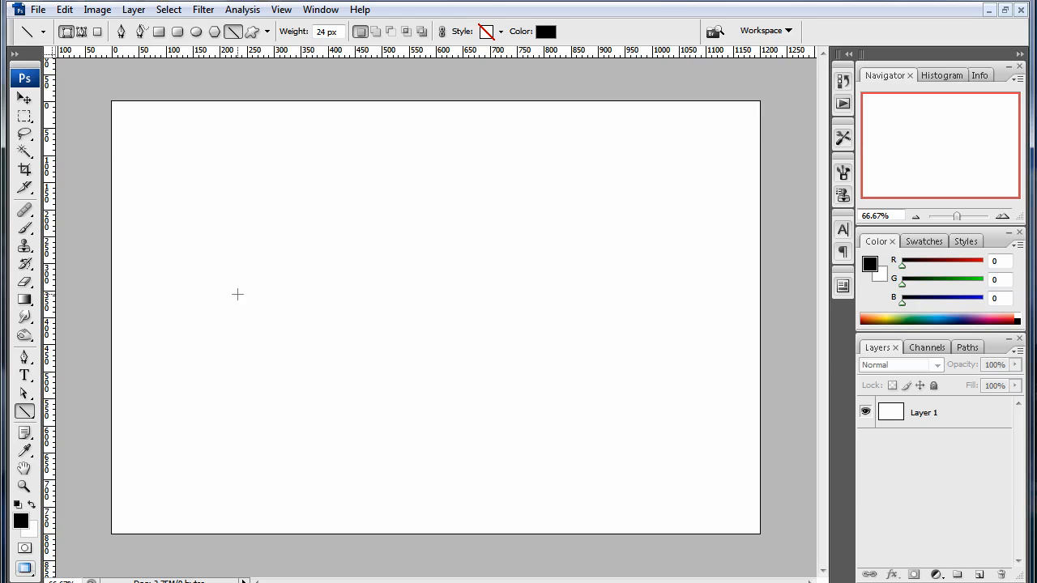
- Try a slanted test line with an even heavier weight and undo it
key(bracketright)
key(bracketright)
key(bracketright)
key(bracketright)
key(bracketright)
key(bracketright)
key(bracketright)
key(bracketright)
key(bracketright)
key(bracketright)
key(bracketright)
key(bracketright)
key(bracketright)
drag(139, 267, 703, 186)
key(ctrl+z)
- Reduce the line weight to 2 px and draw a horizontal horizon line across the lower canvas, extending beyond both side edges
key(bracketleft)
key(bracketleft)
key(bracketleft)
key(bracketleft)
key(bracketleft)
key(bracketleft)
key(bracketleft)
key(bracketleft)
key(bracketleft)
key(bracketleft)
key(bracketleft)
key(bracketleft)
key(bracketleft)
key(bracketleft)
key(bracketleft)
key(bracketleft)
key(bracketleft)
key(bracketleft)
key(bracketleft)
key(bracketleft)
key(bracketleft)
key(bracketleft)
key(bracketleft)
key(bracketleft)
key(bracketleft)
key(bracketleft)
key(bracketleft)
key(bracketleft)
key(bracketleft)
key(bracketleft)
drag(79, 441, 247, 275)
drag(329, 274, 785, 447)
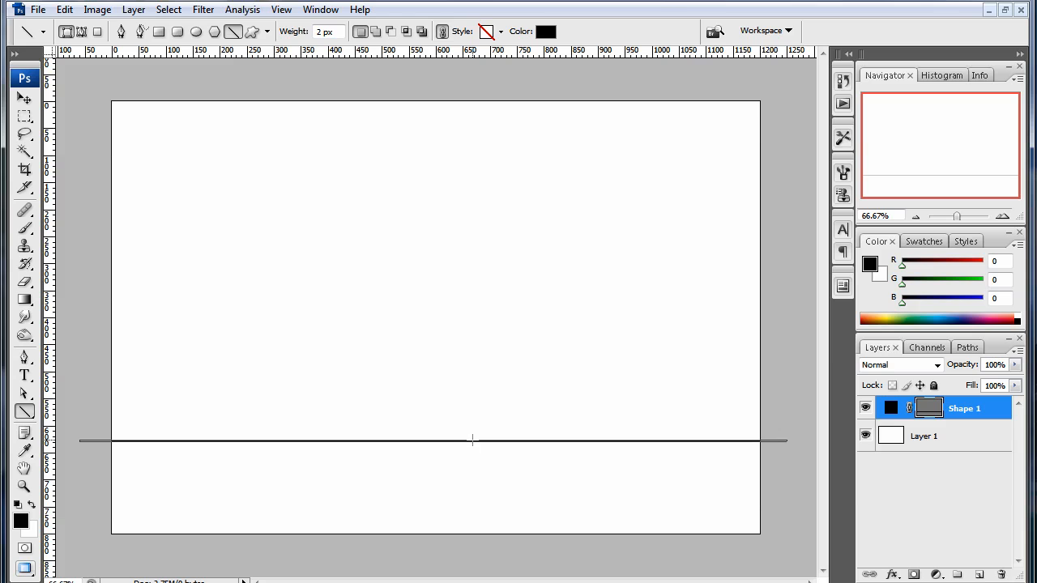
- Recolour the horizon line to dark blue, #0c317e
double_click(891, 410)
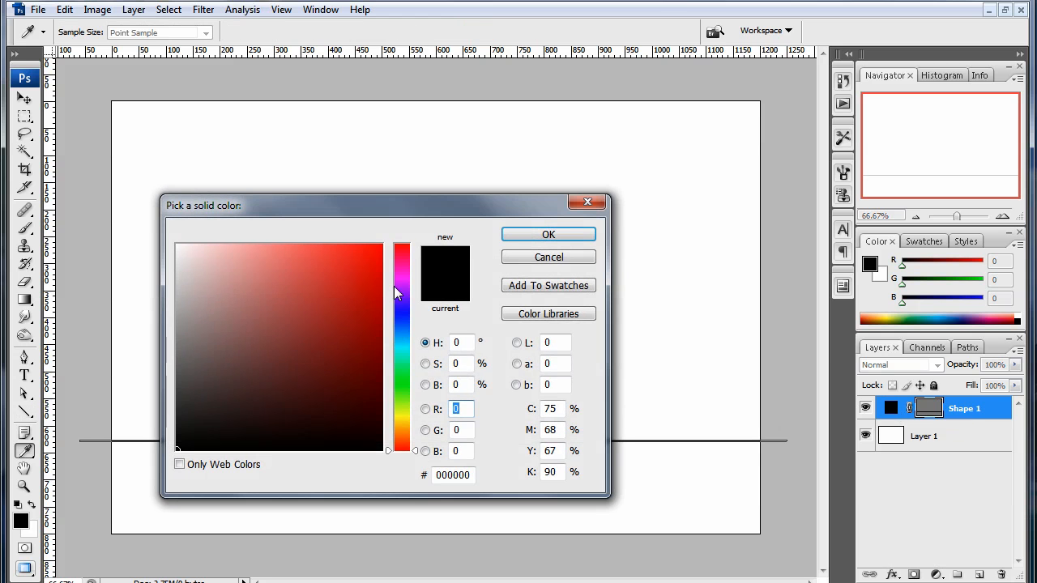
drag(410, 212, 422, 122)
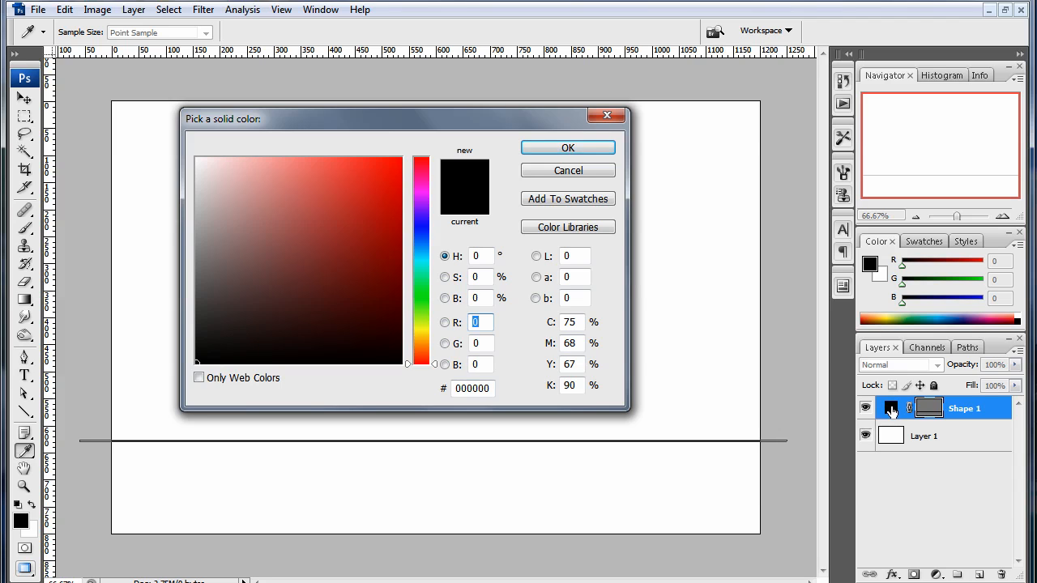
drag(267, 322, 414, 258)
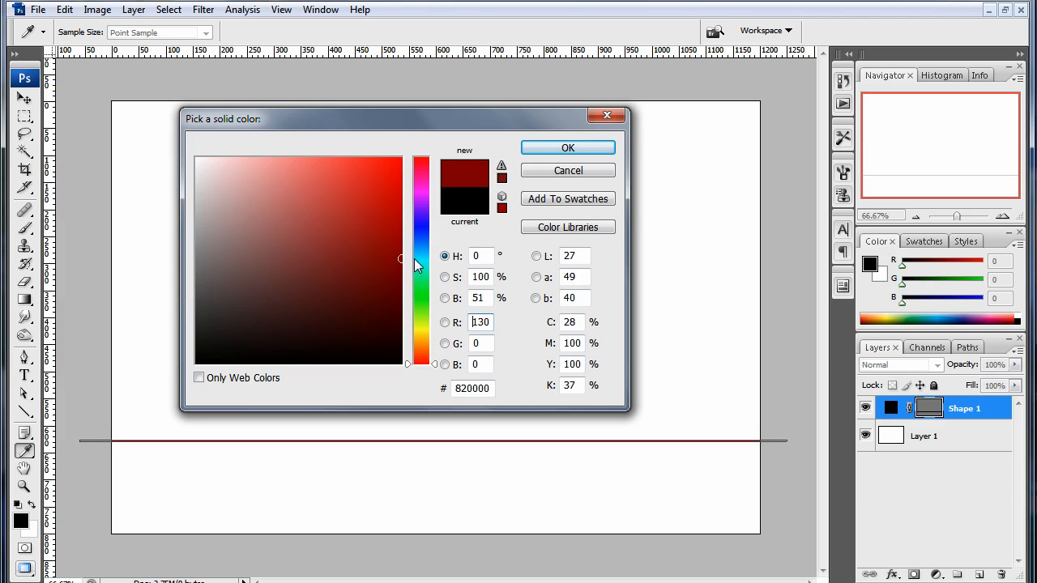
click(418, 239)
click(371, 260)
click(402, 275)
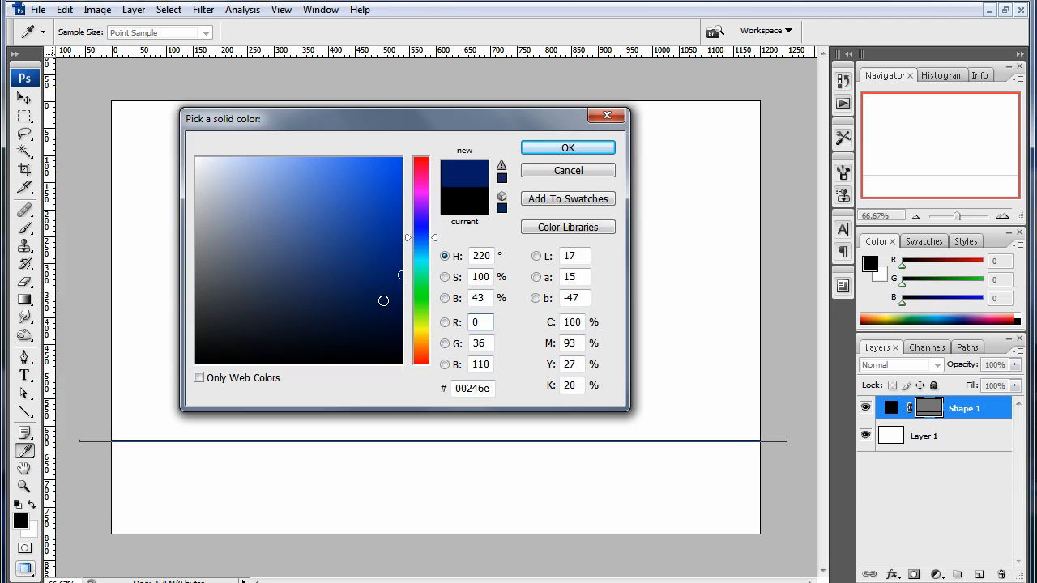
click(394, 260)
drag(394, 259, 396, 255)
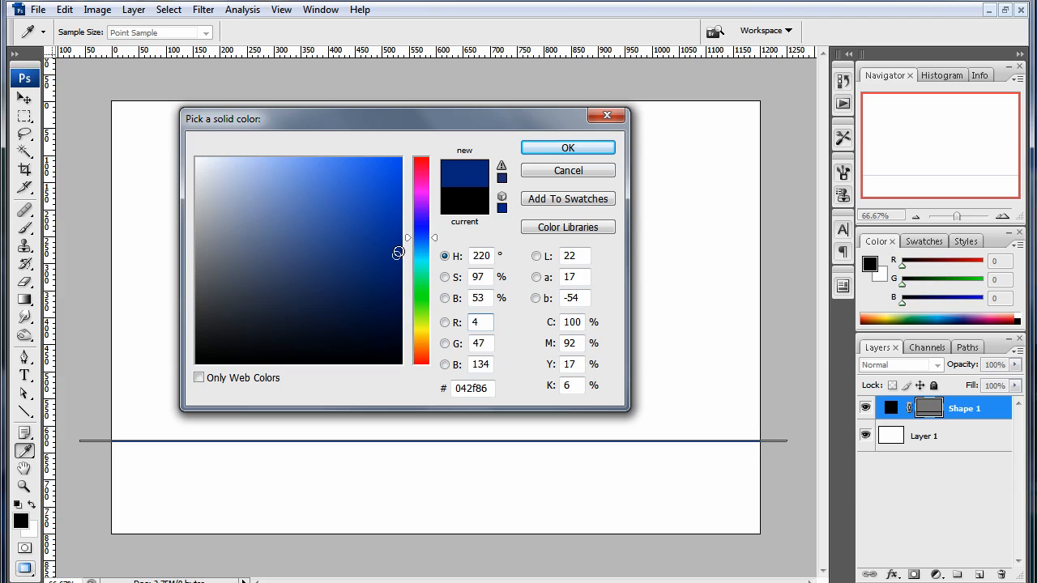
click(404, 250)
click(382, 261)
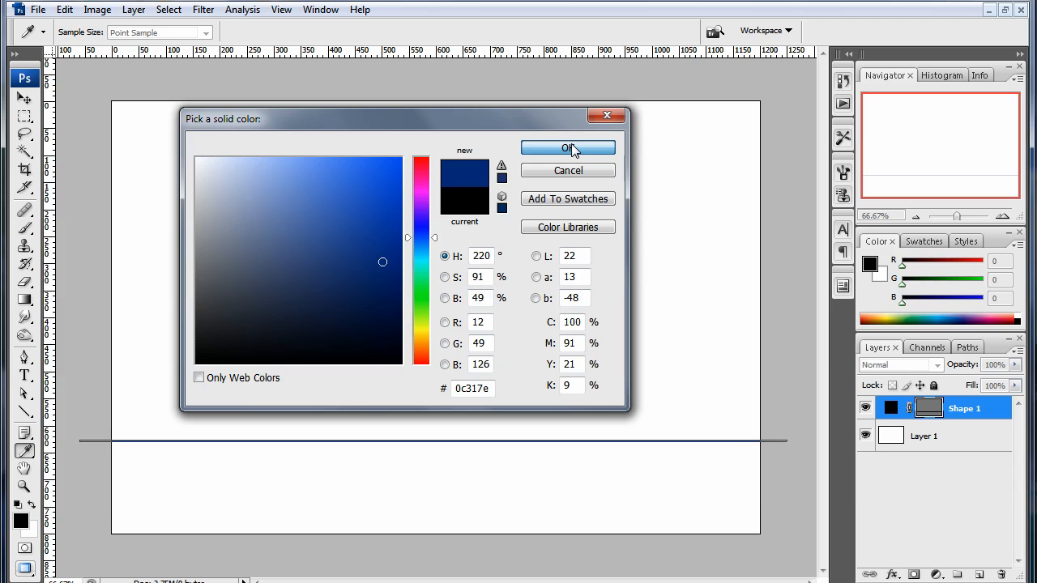
click(569, 147)
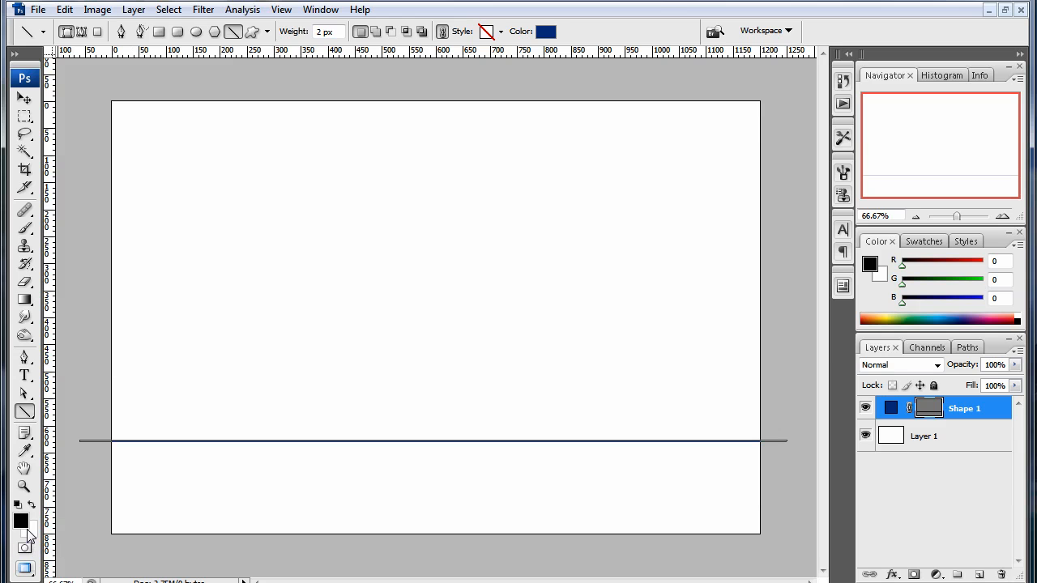
- Set the colour for new lines to pink, RGB 218, 64, 129, and draw one from the horizon line past the canvas's upper-left corner
click(933, 435)
click(957, 407)
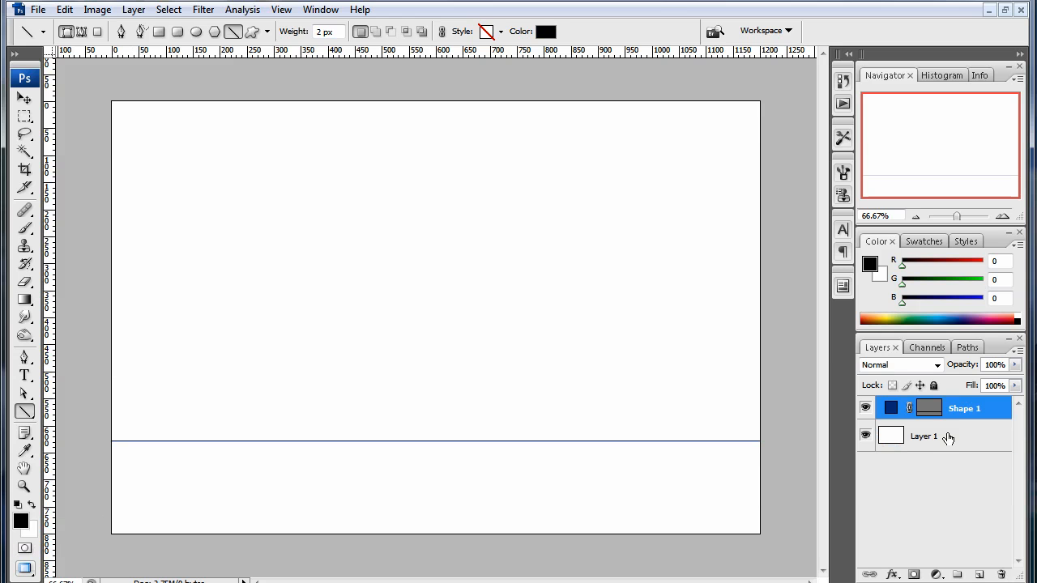
click(961, 429)
click(965, 413)
click(545, 32)
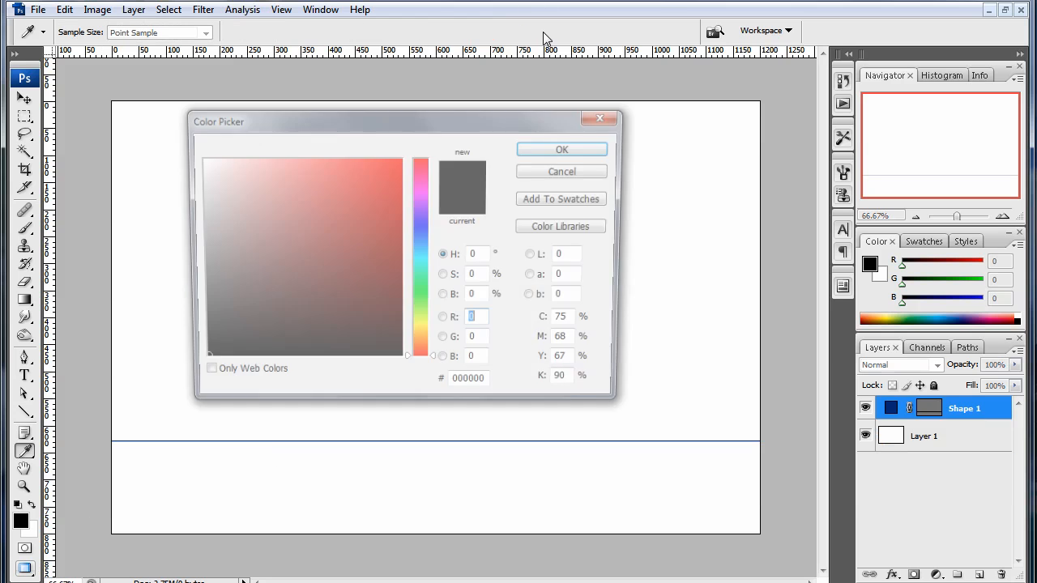
click(419, 236)
drag(419, 236, 420, 172)
drag(324, 247, 341, 188)
click(589, 148)
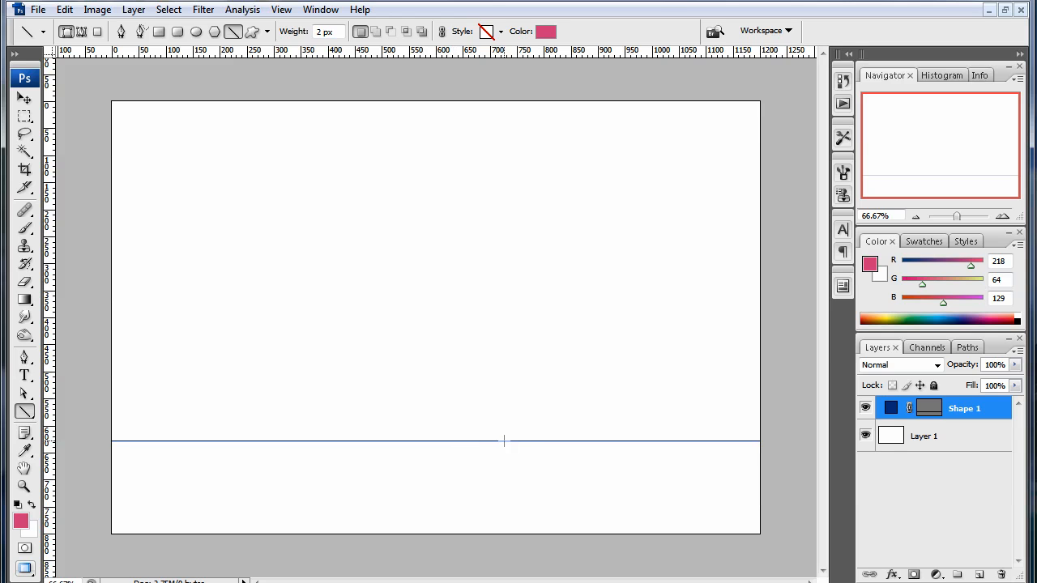
drag(505, 441, 71, 65)
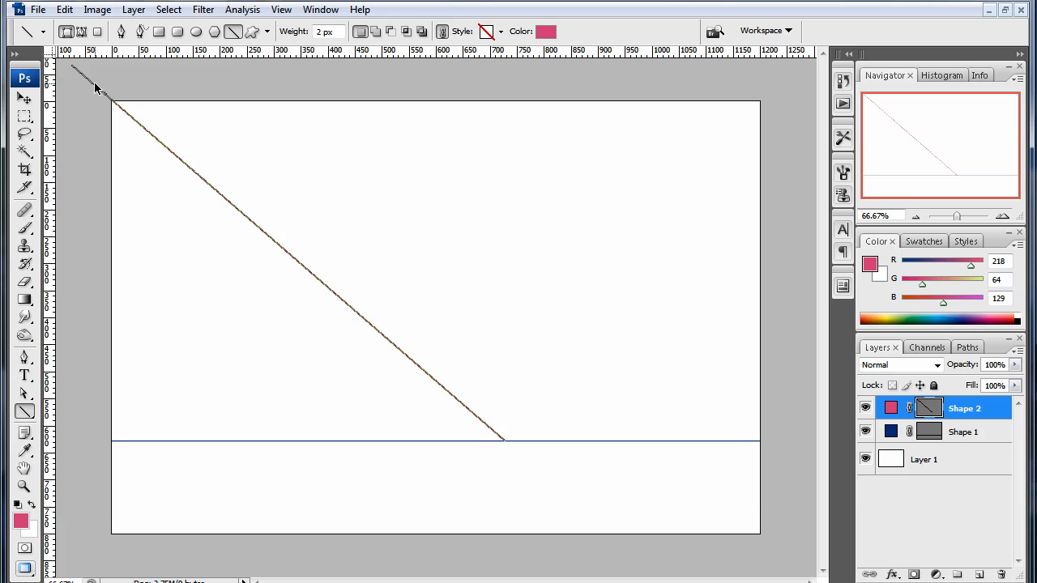
- Rotate a copy of the pink line clockwise by about 13.7° around its lower-right end on the horizon
key(ctrl+t)
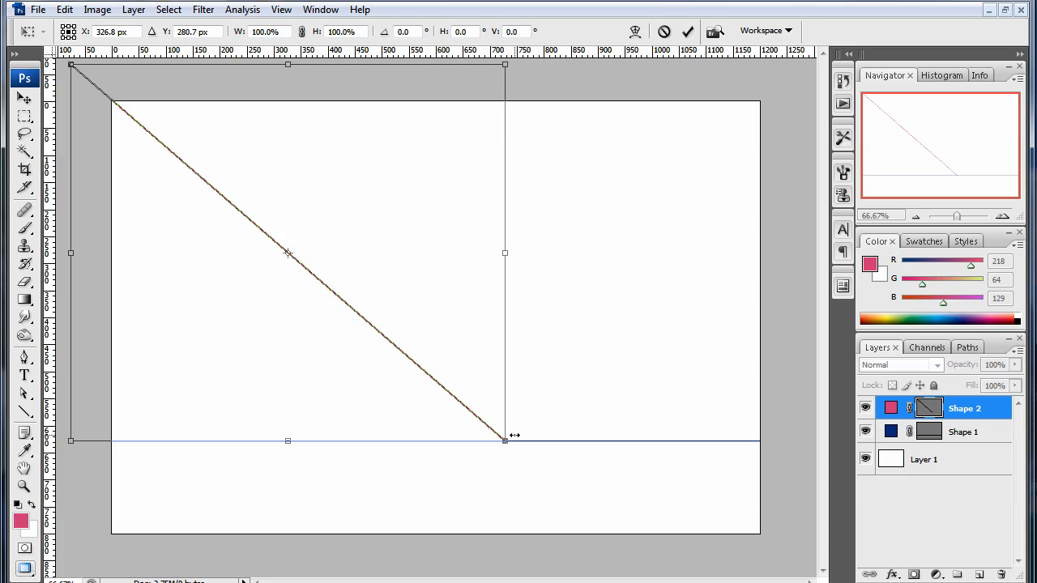
click(74, 38)
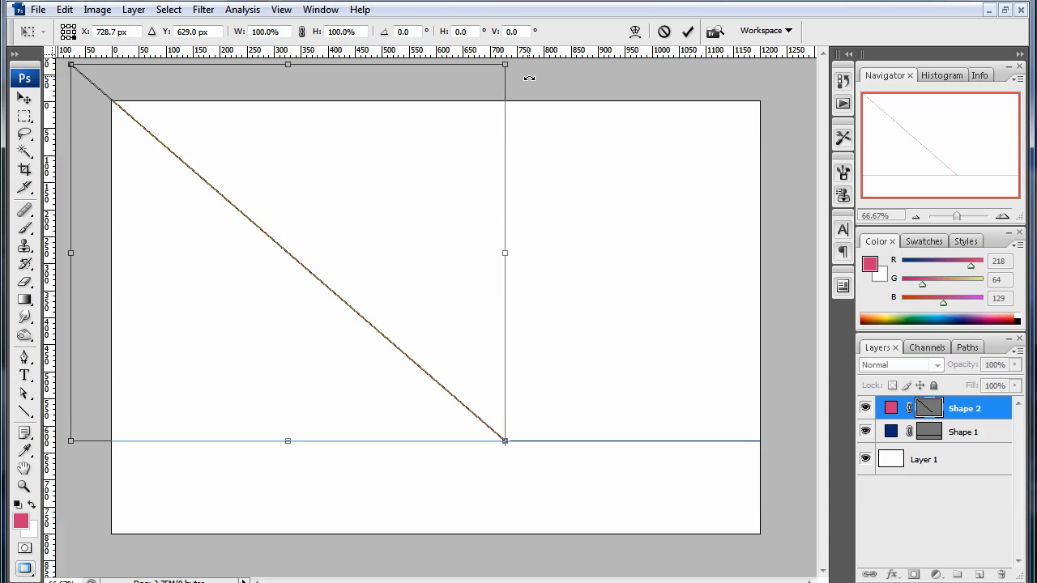
drag(527, 78, 605, 107)
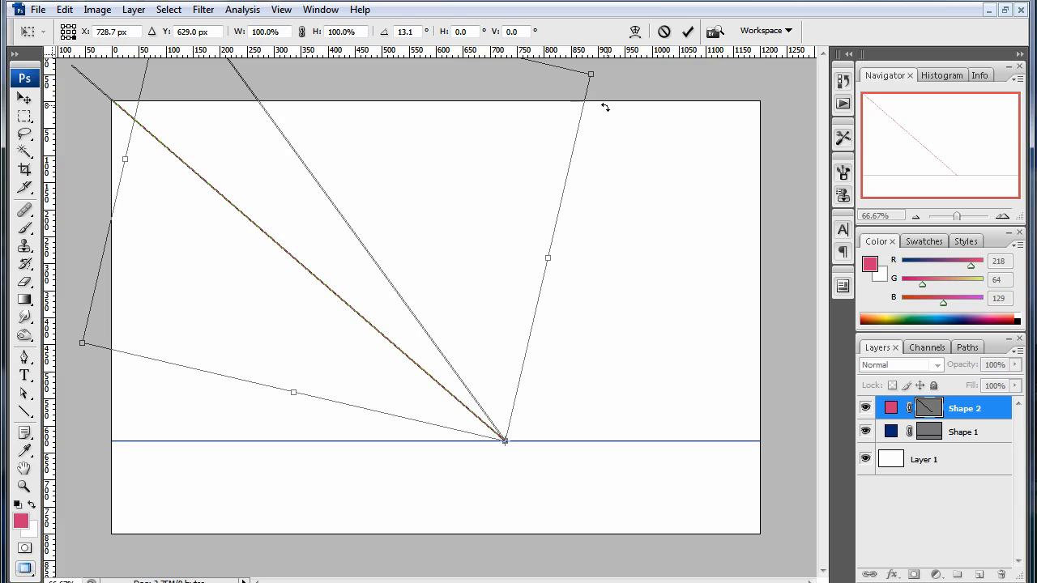
drag(605, 106, 609, 107)
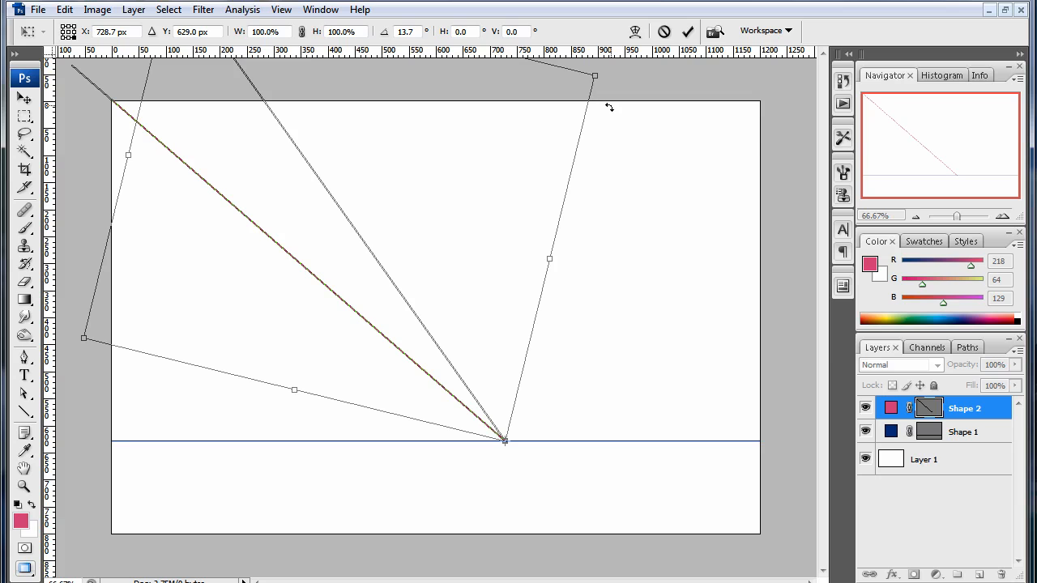
drag(608, 107, 610, 107)
key(Return)
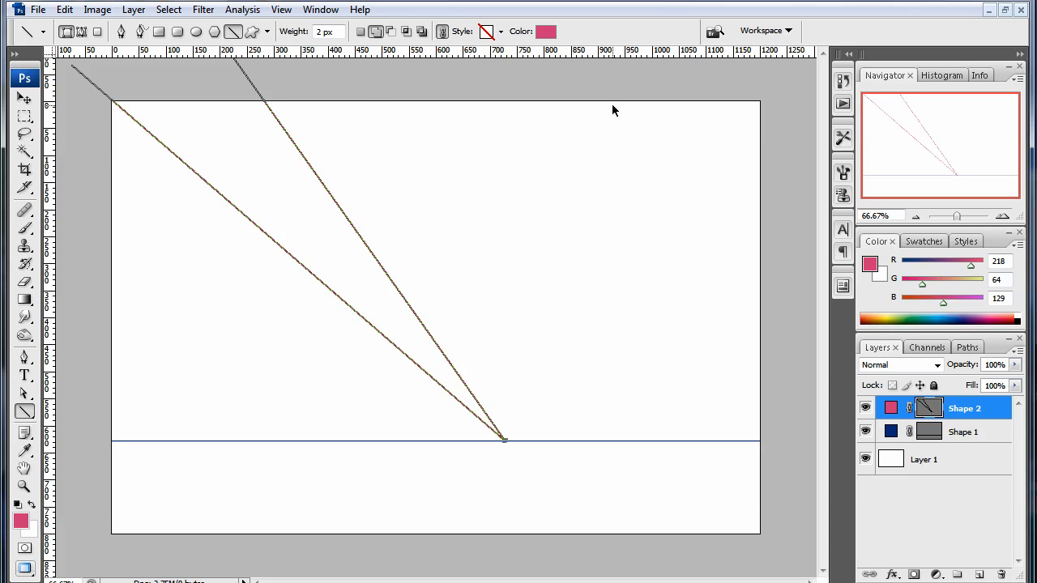
- Repeat the rotated copy of the pink line around the vanishing point until the lines fan out through a full circle
key(ctrl+shift+alt+t)
key(ctrl+shift+alt+t)
key(ctrl+shift+alt+t)
key(ctrl+shift+alt+t)
key(ctrl+shift+alt+t)
key(ctrl+shift+alt+t)
key(ctrl+shift+alt+t)
key(ctrl+shift+alt+t)
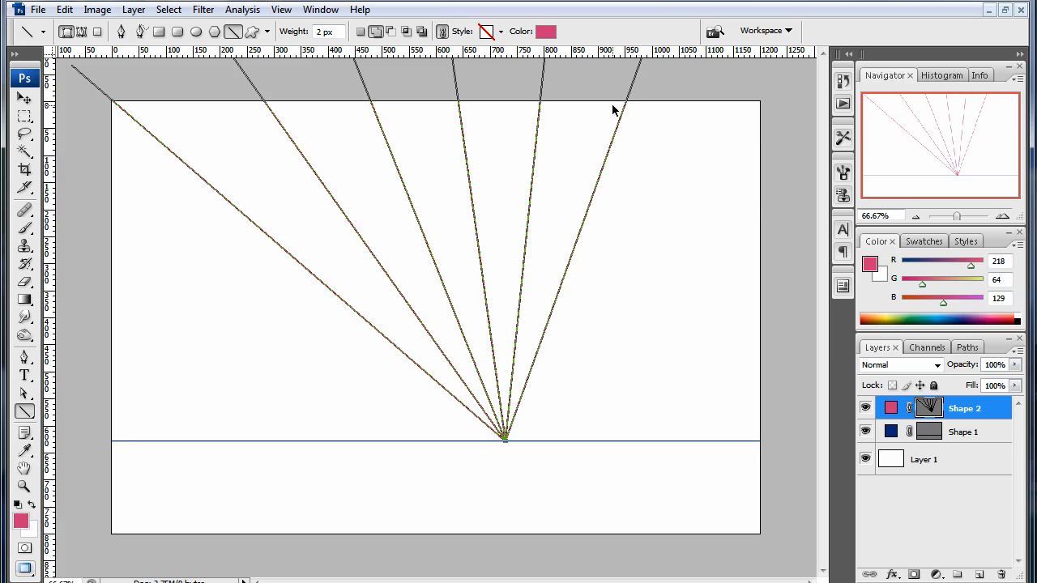
key(ctrl+shift+alt+t)
key(ctrl+shift+alt+t)
key(ctrl+shift+alt+t)
key(ctrl+shift+alt+t)
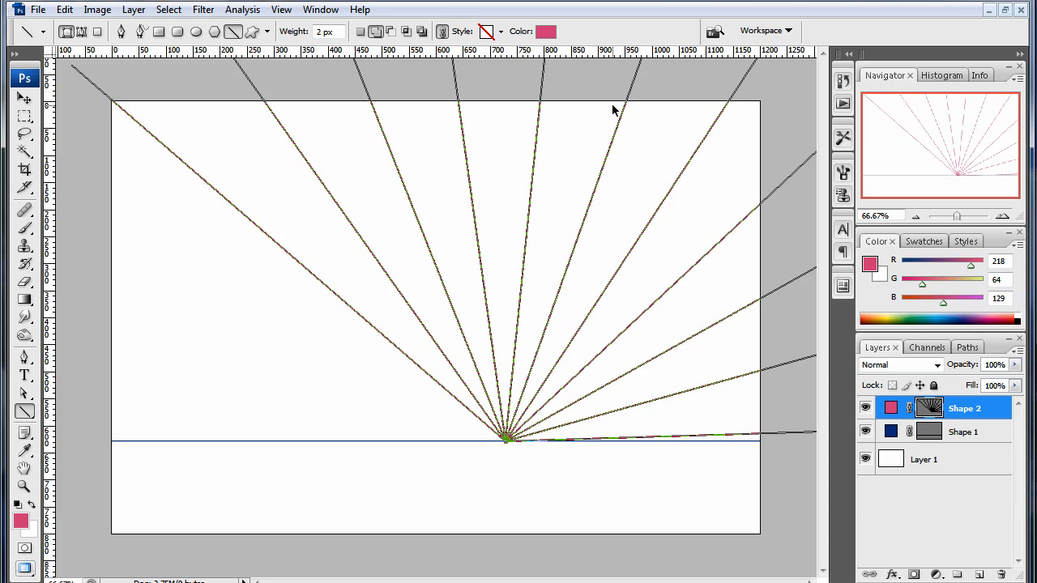
key(ctrl+shift+alt+t)
key(ctrl+shift+alt+t)
key(ctrl+shift+alt+t)
key(ctrl+shift+alt+t)
key(ctrl+shift+alt+t)
key(ctrl+shift+alt+t)
key(ctrl+shift+alt+t)
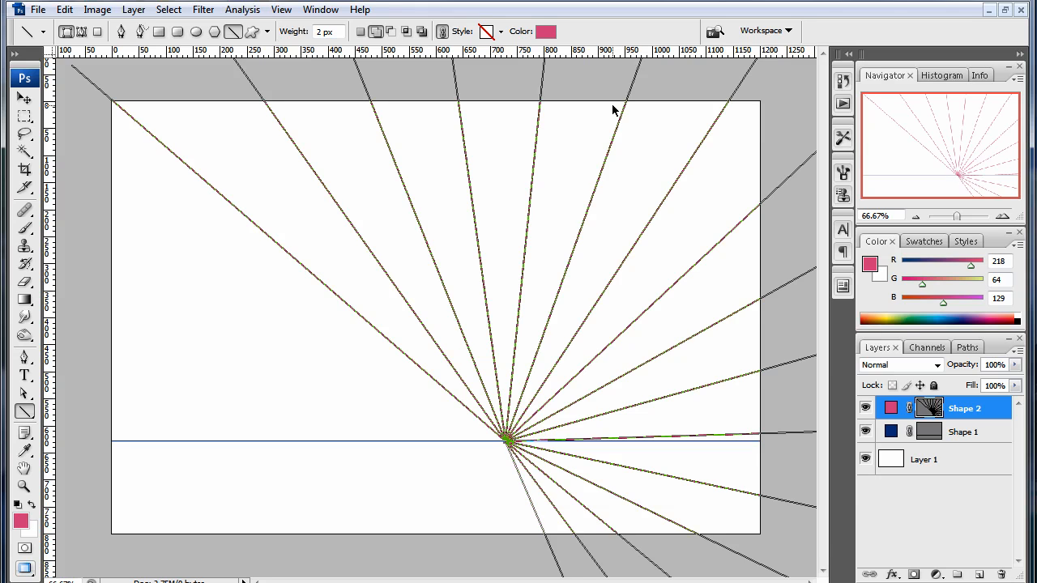
key(ctrl+shift+alt+t)
key(ctrl+shift+alt+t)
key(ctrl+shift+alt+t)
key(ctrl+shift+alt+t)
key(ctrl+shift+alt+t)
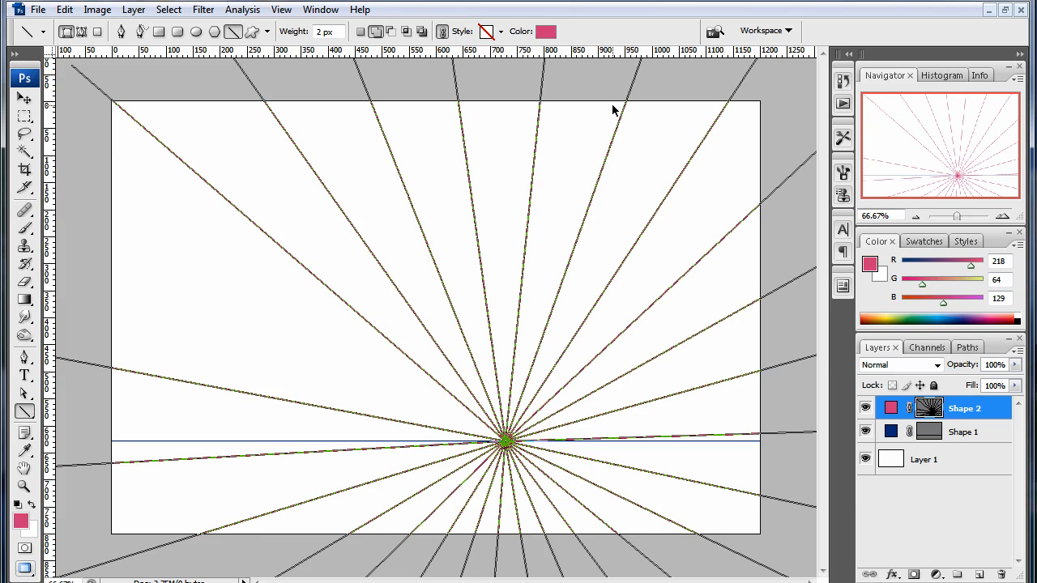
key(ctrl+shift+alt+t)
key(ctrl+shift+alt+t)
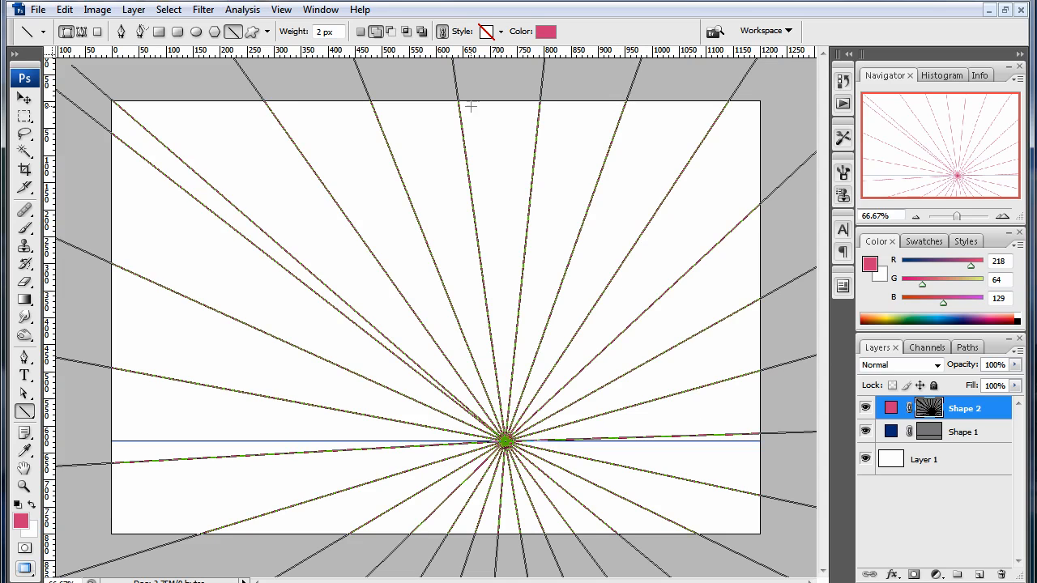
- Rotate the whole fan of pink lines on the Shape 2 layer by about -130.2° around its centre
click(962, 434)
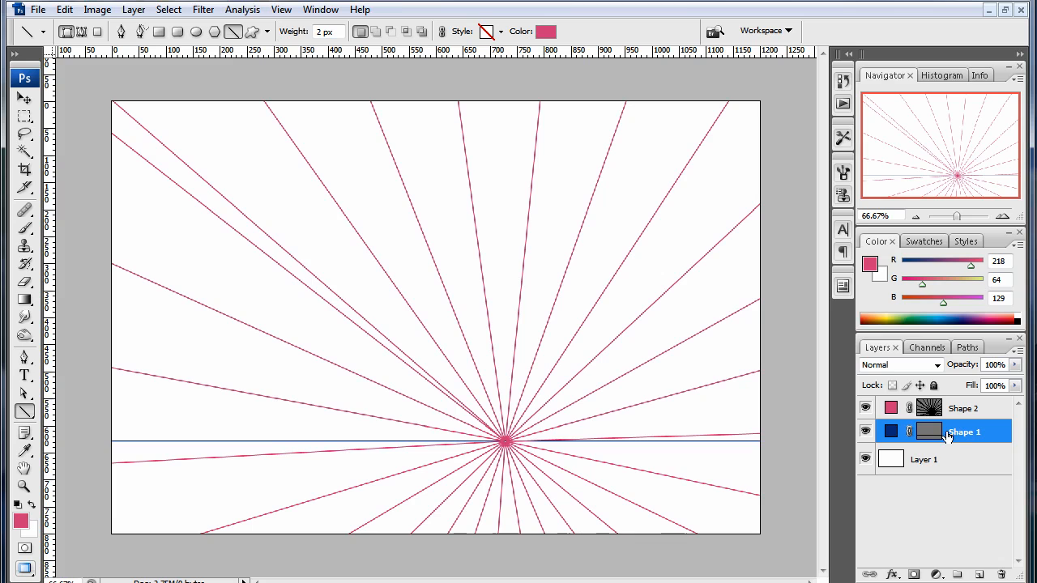
key(ctrl+t)
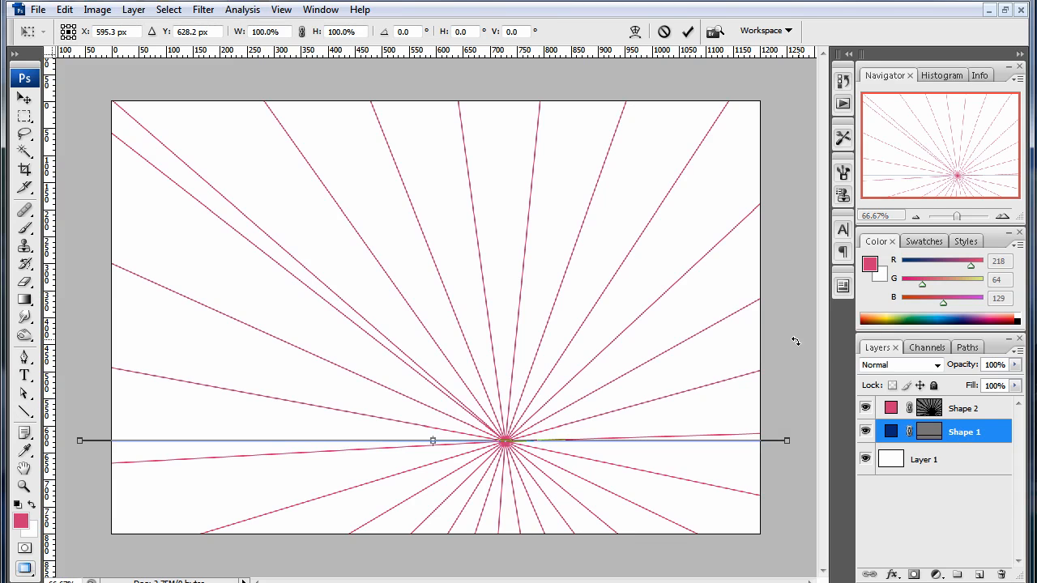
click(983, 414)
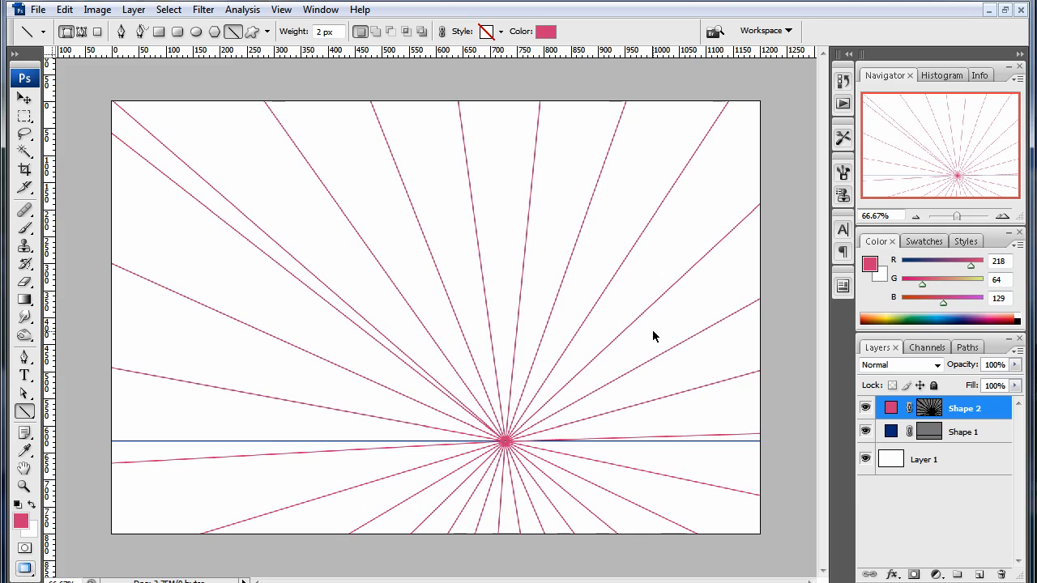
key(ctrl+t)
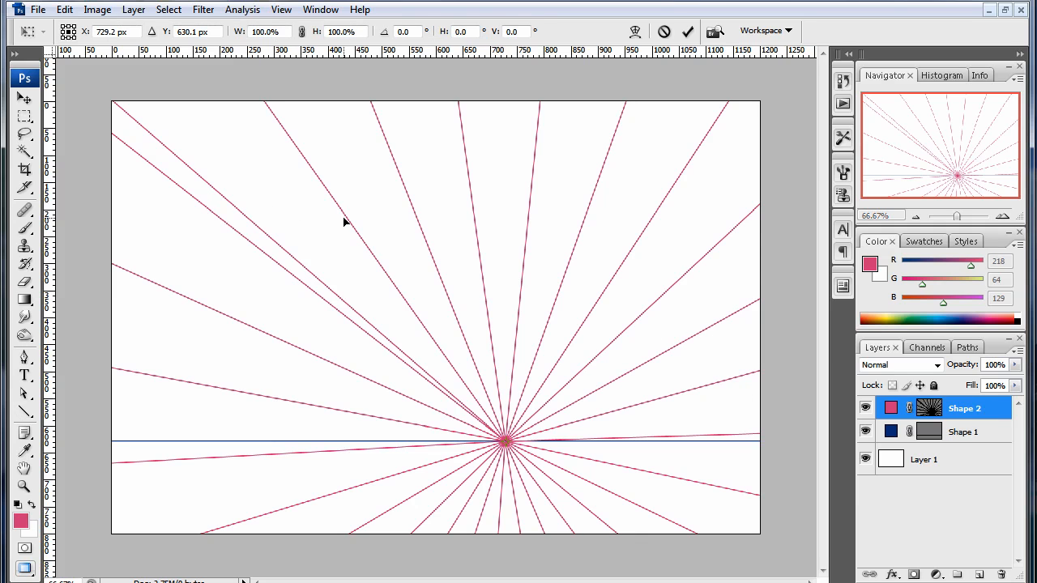
key(ctrl+minus)
key(ctrl+minus)
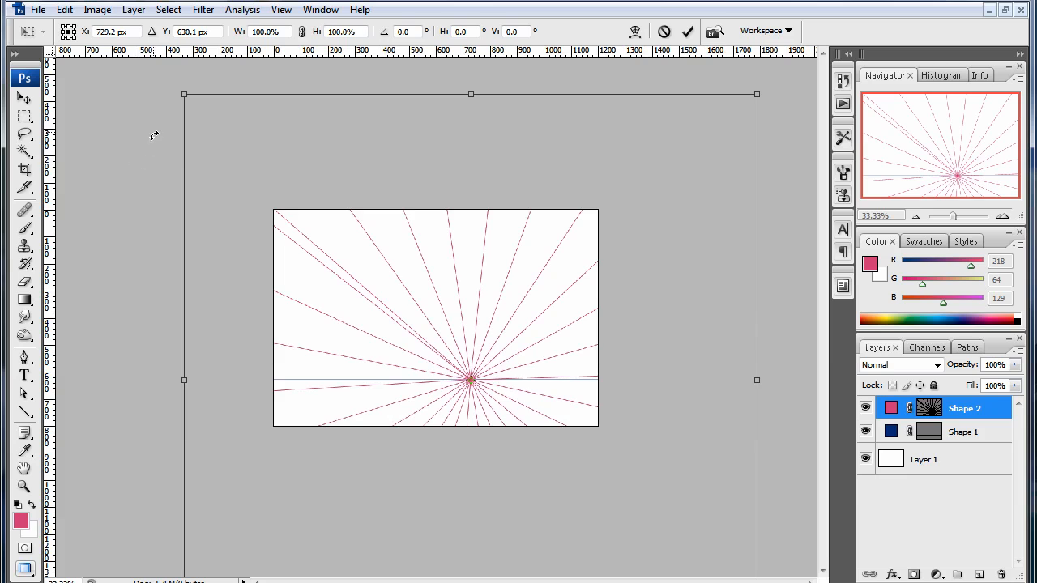
drag(154, 135, 475, 519)
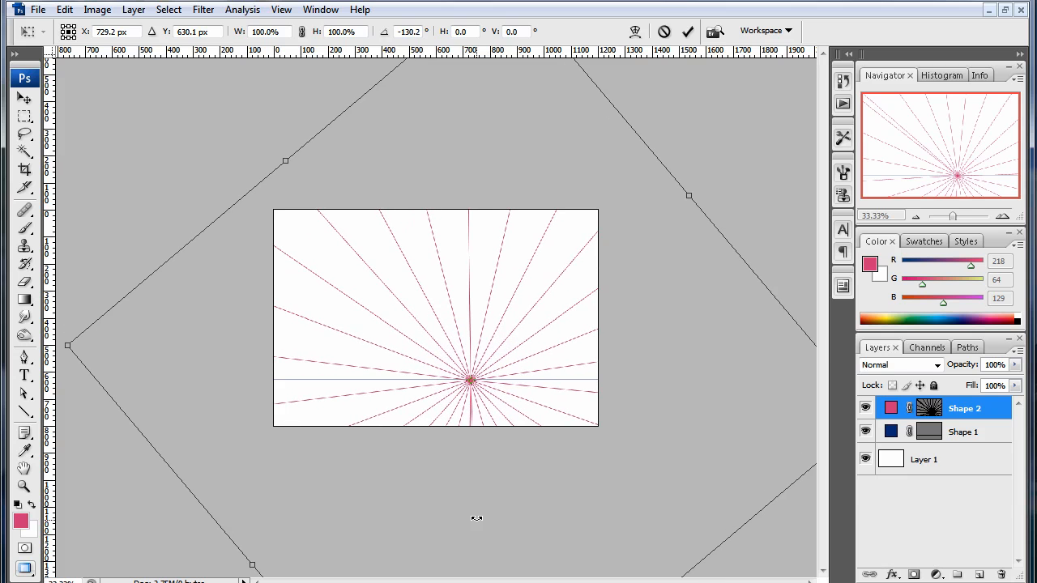
key(Return)
key(u)
key(ctrl+plus)
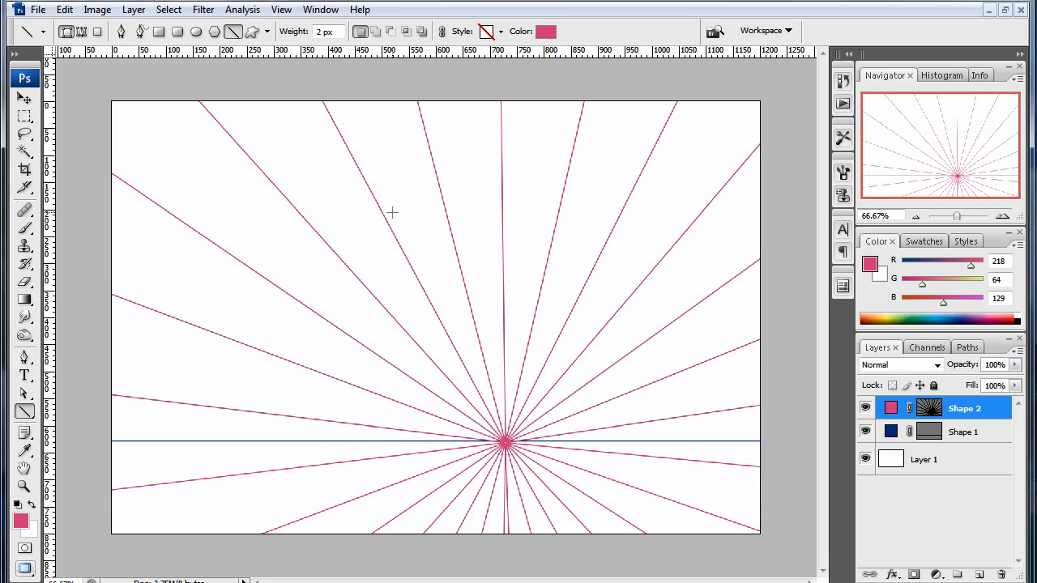
- Create a new layer group above the Shape 2 layer
click(978, 430)
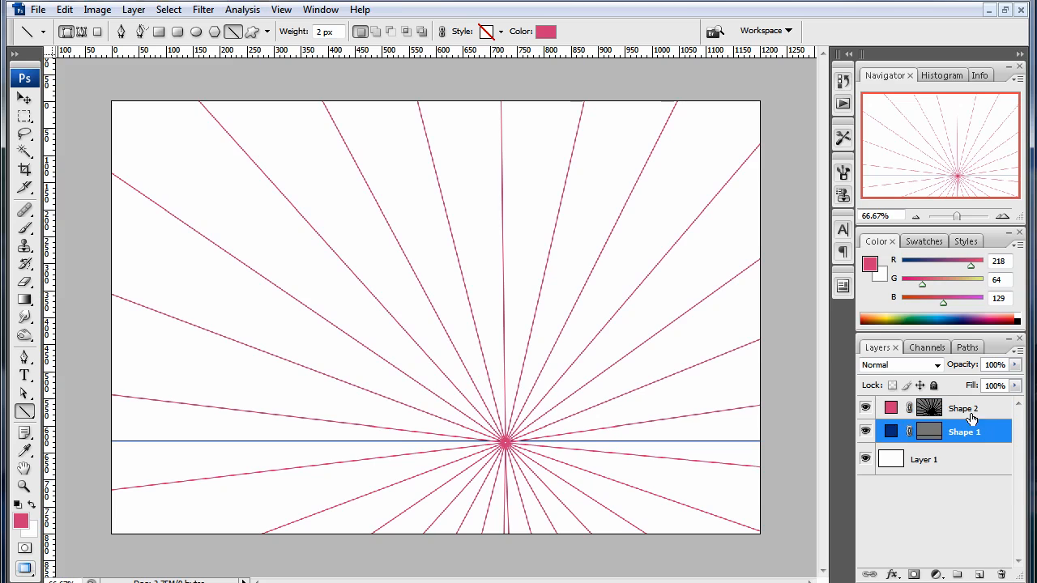
click(970, 413)
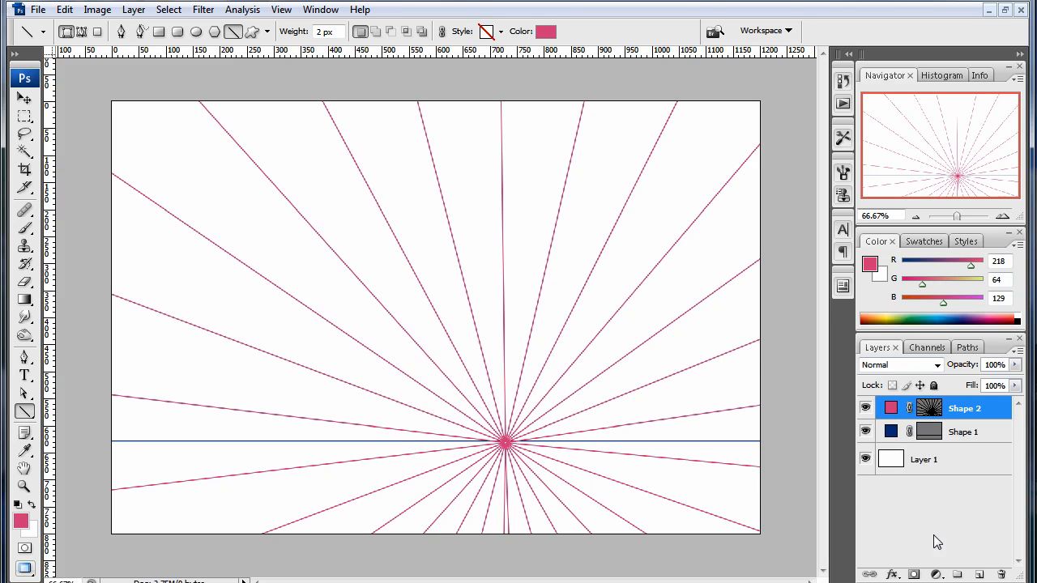
click(957, 576)
- Move the Shape 1 and Shape 2 layers together into Group 1 and collapse the group
click(947, 431)
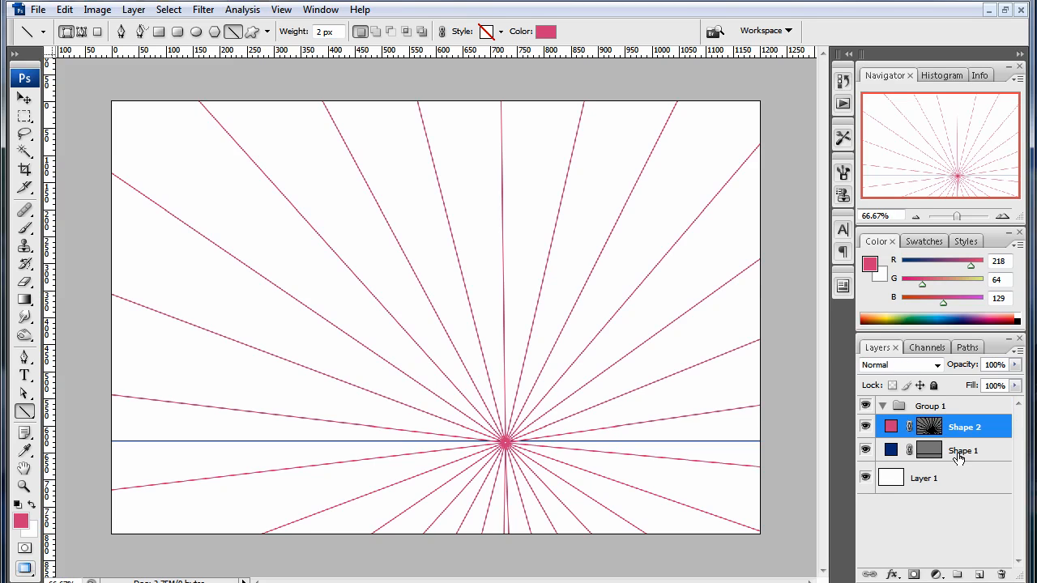
shift+click(958, 455)
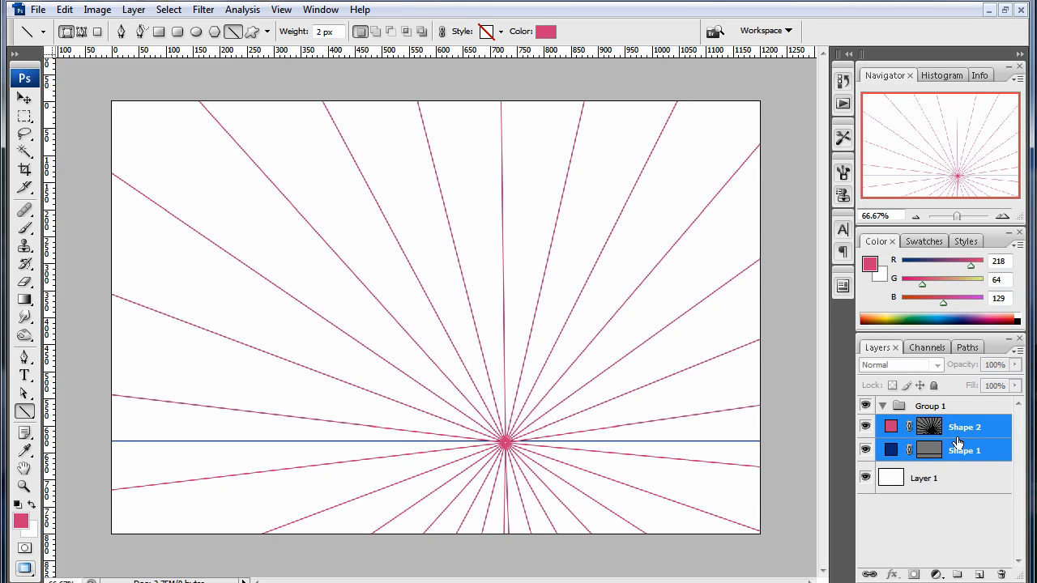
click(967, 431)
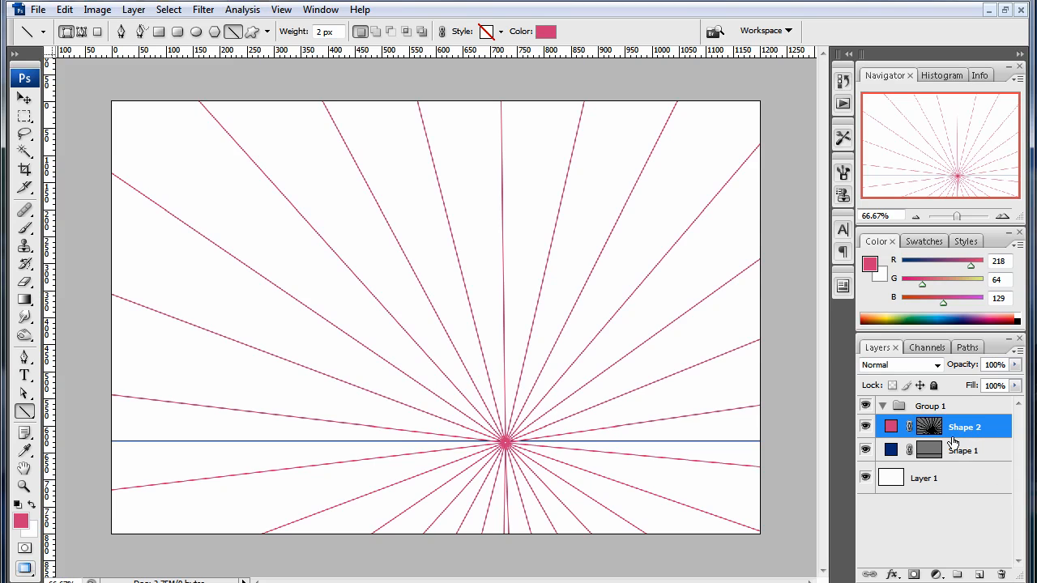
ctrl+click(953, 486)
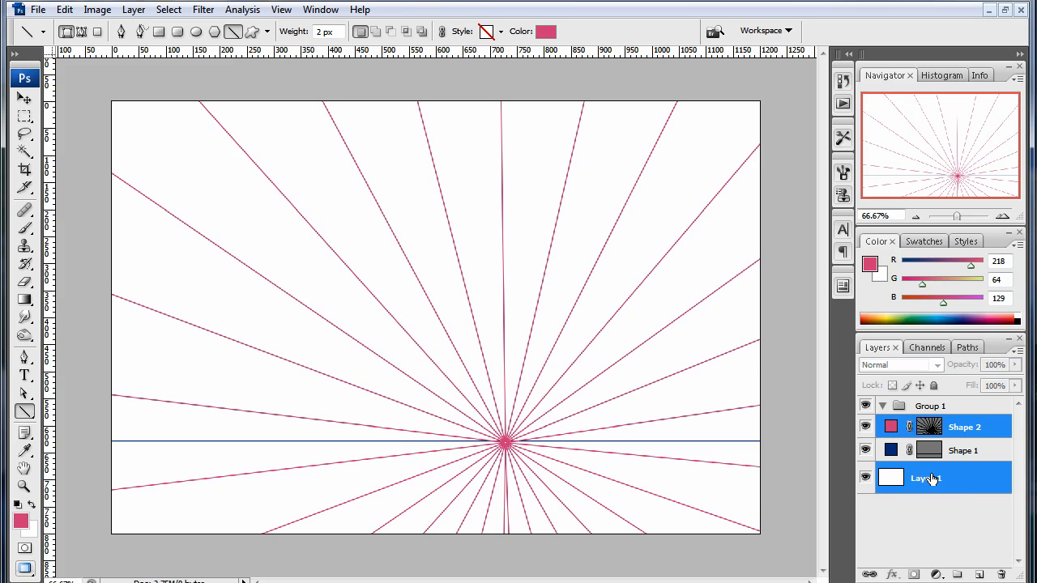
click(969, 434)
shift+click(969, 477)
click(962, 520)
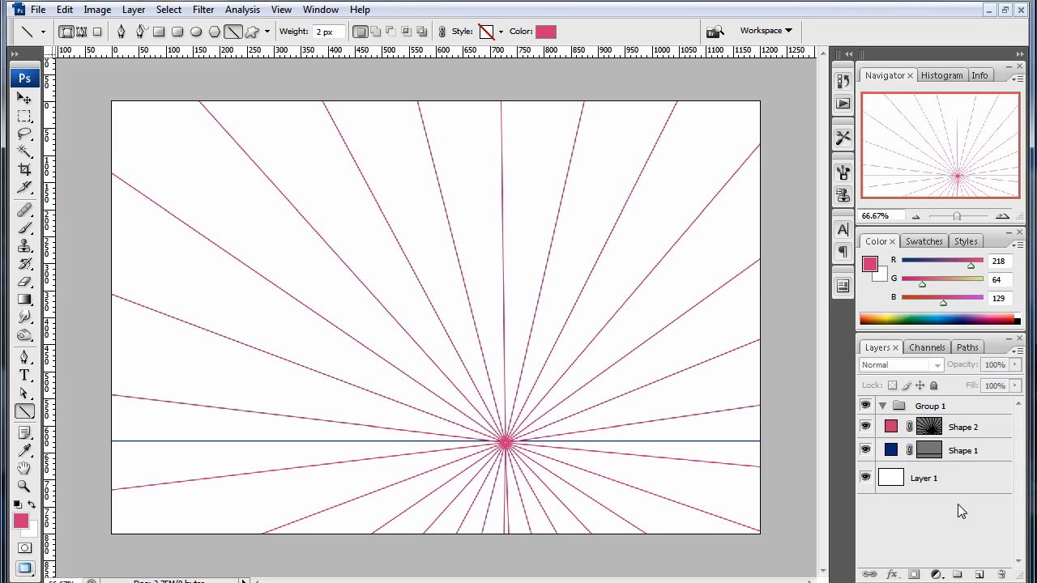
click(961, 449)
shift+click(971, 428)
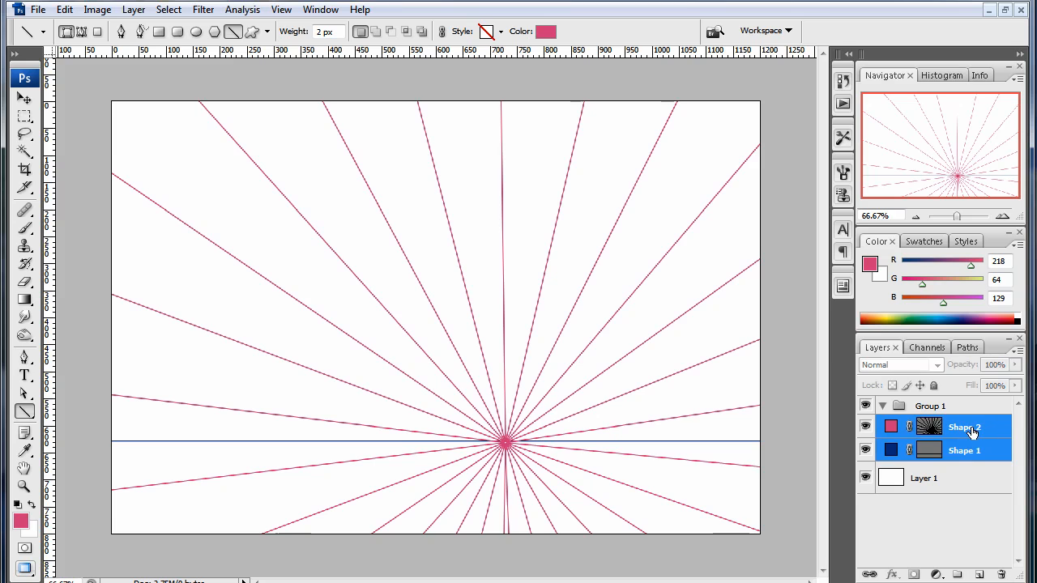
drag(971, 427, 964, 407)
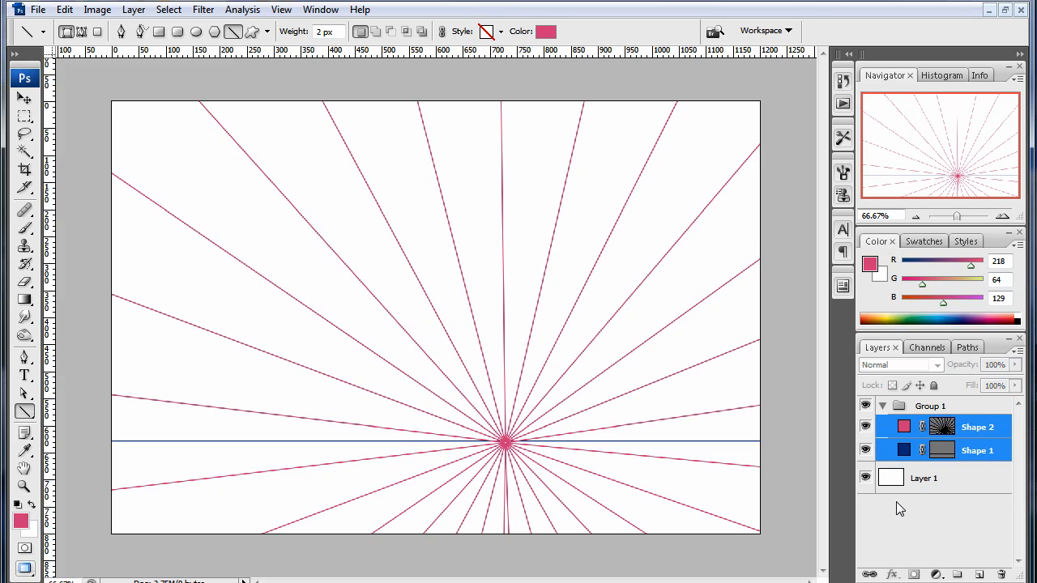
click(883, 407)
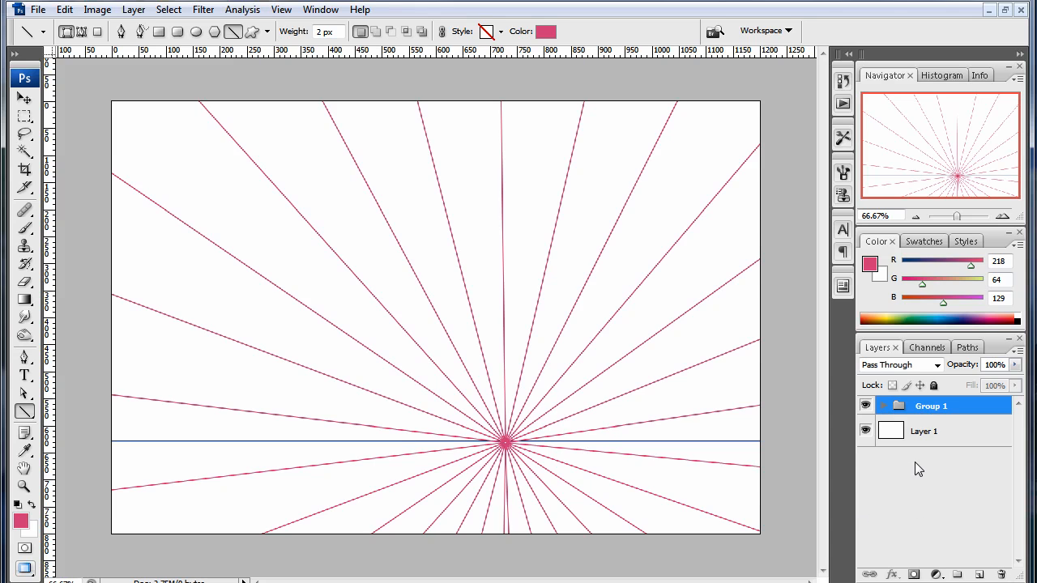
- Lower the opacity of Group 1 to 25% and keep its blend mode at Pass Through
click(885, 406)
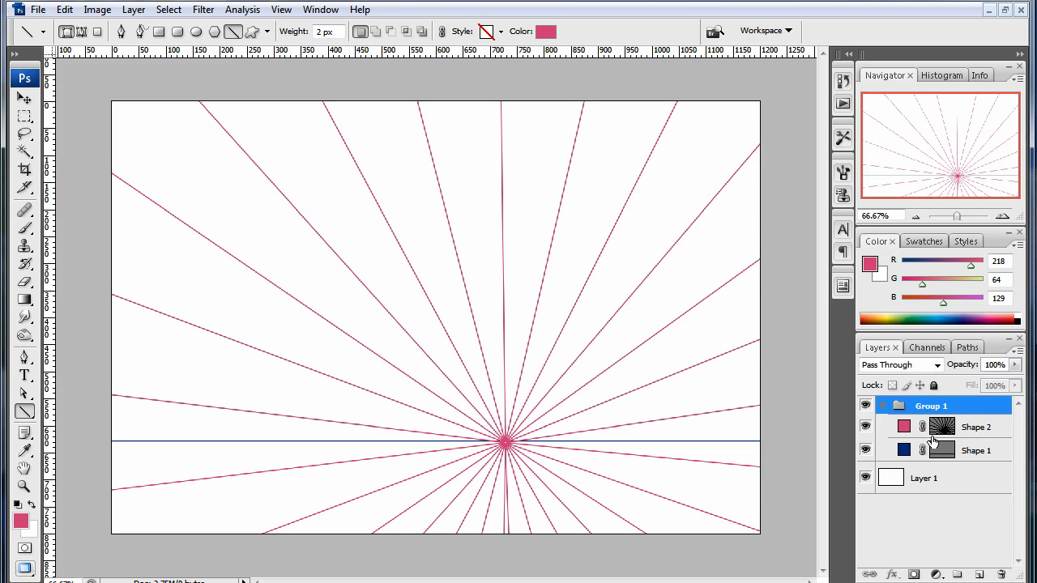
click(971, 434)
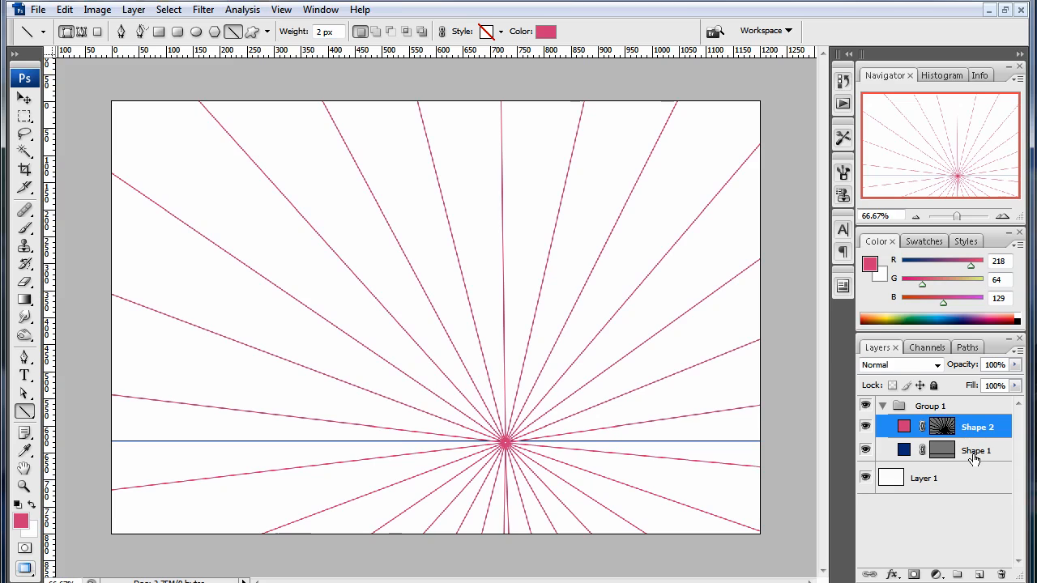
click(973, 456)
click(976, 432)
click(976, 450)
click(970, 425)
click(965, 404)
drag(973, 366, 909, 365)
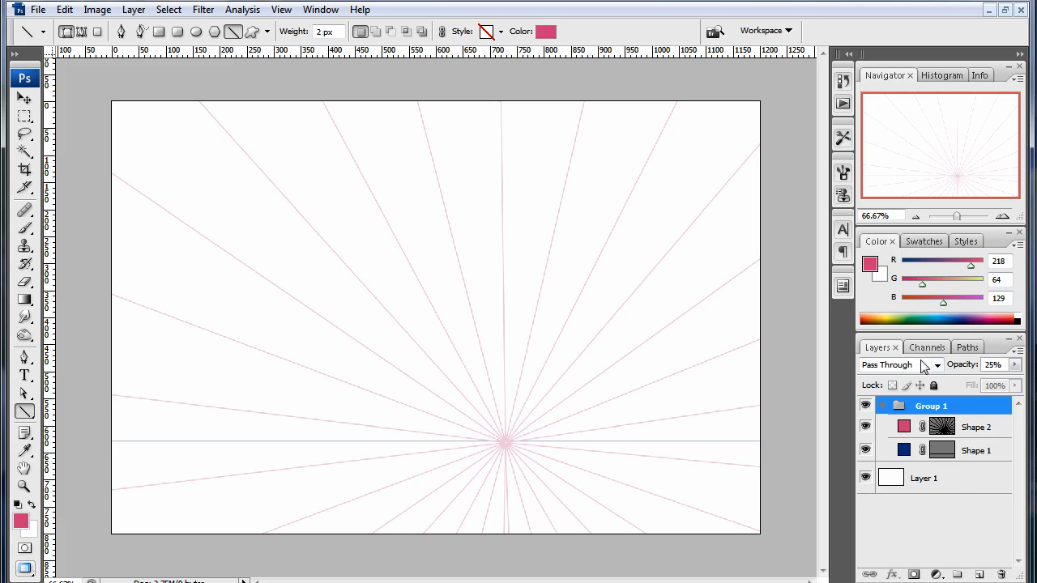
click(896, 364)
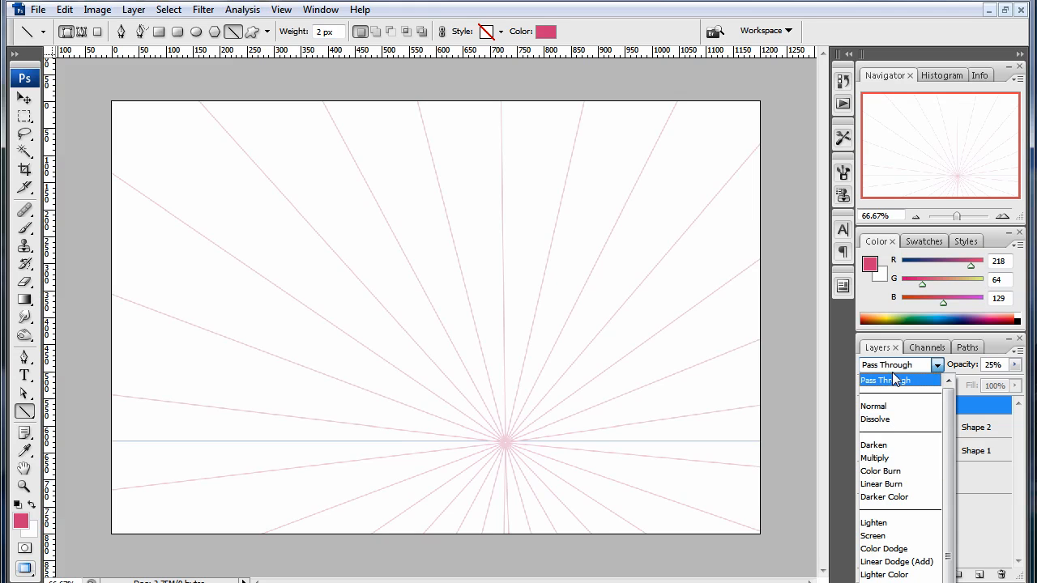
click(889, 381)
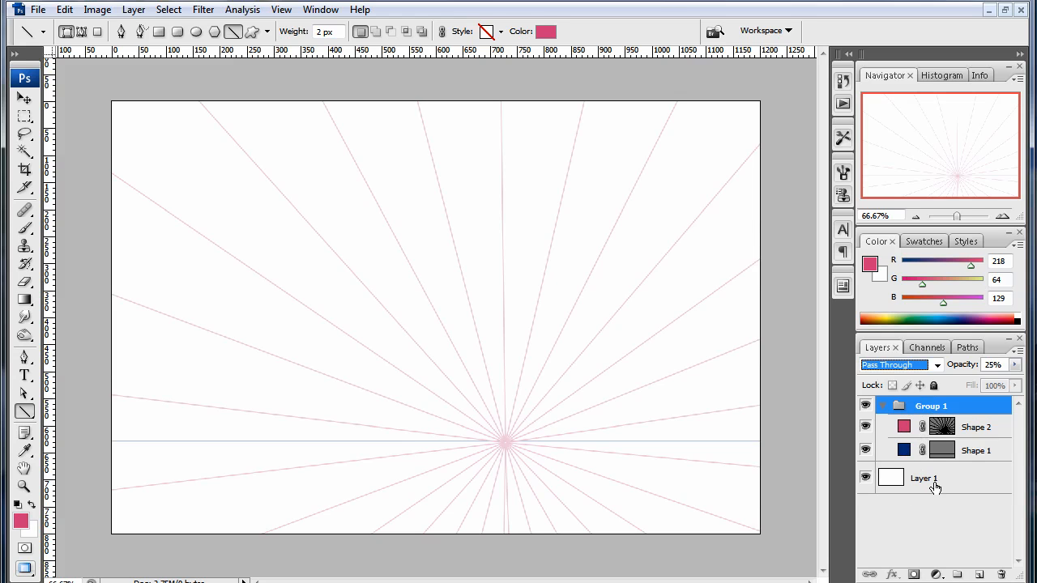
- Rename Group 1 as perspective and collapse it
double_click(933, 406)
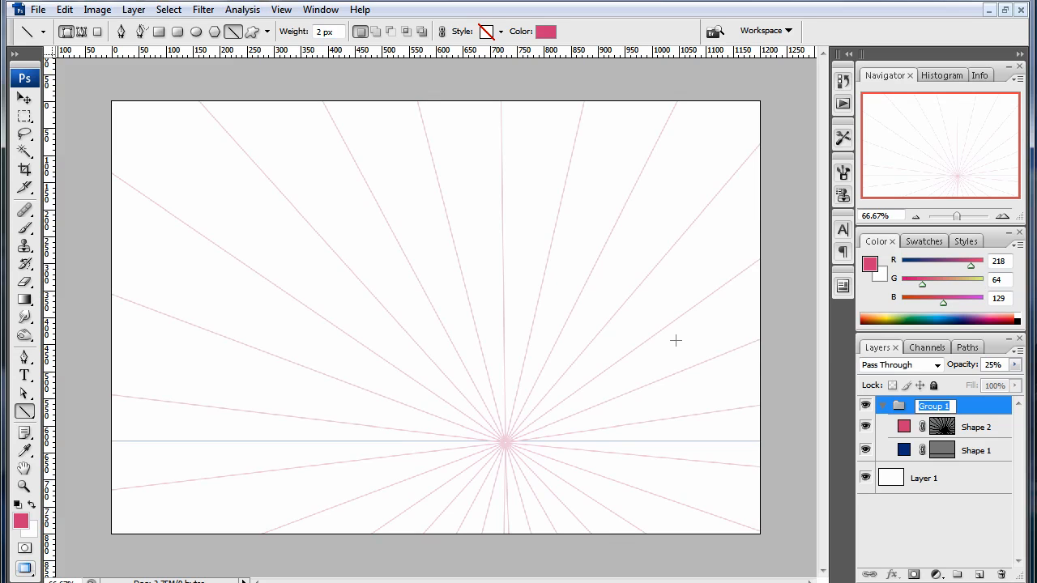
text(perspective)
key(Return)
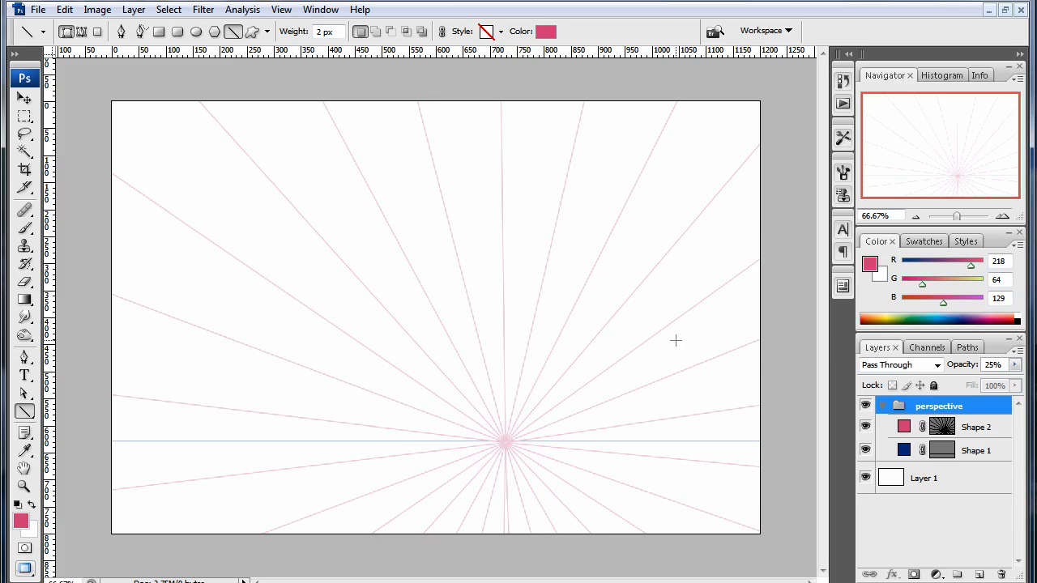
click(882, 406)
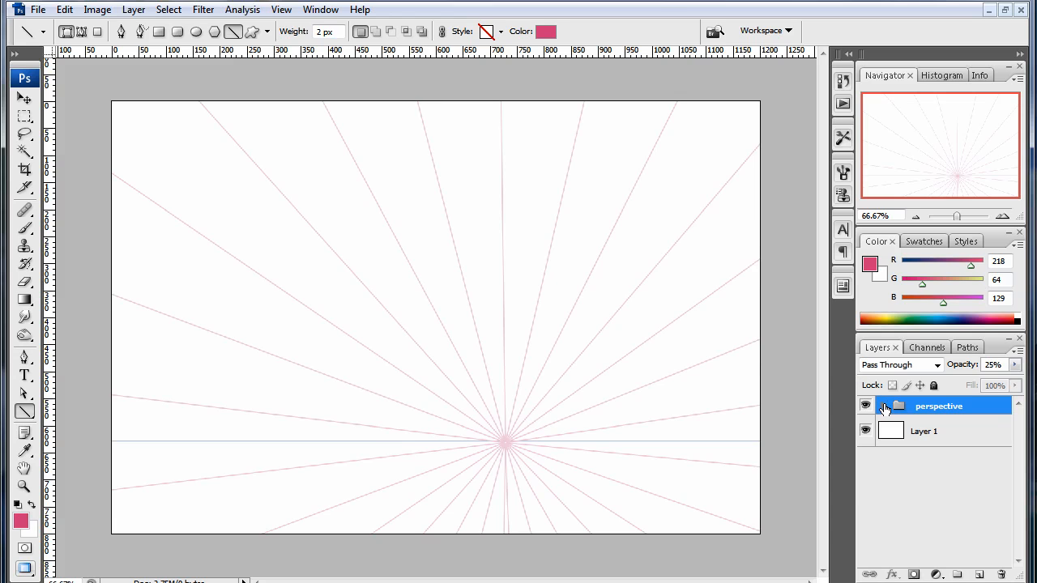
- Add a new empty layer directly above Layer 1 and set the Line tool to fill pixels
click(944, 437)
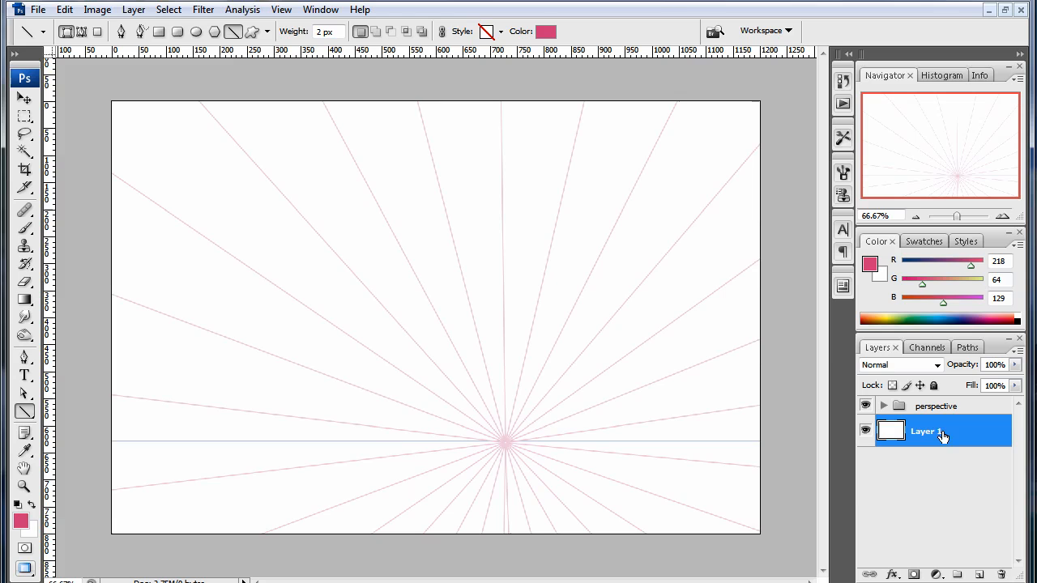
click(977, 575)
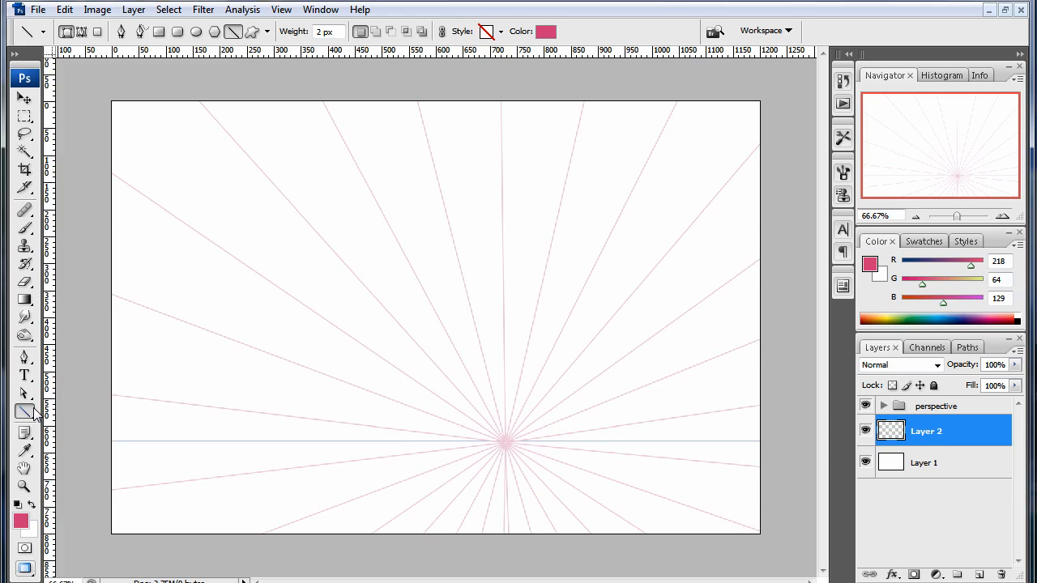
click(98, 32)
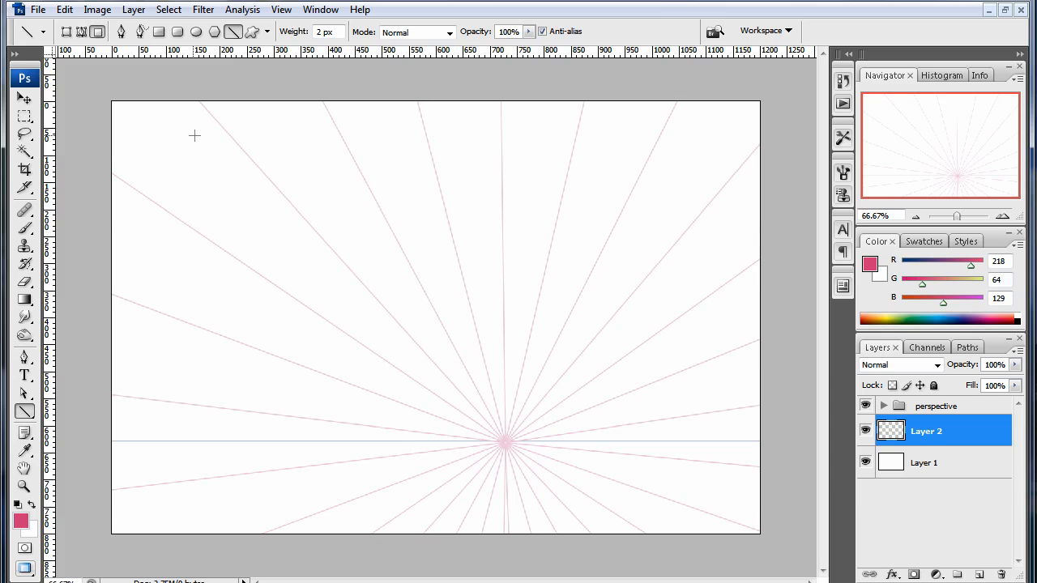
- Try three long diagonal pink lines across the canvas on Layer 2, and undo all of them
drag(181, 136, 490, 343)
drag(587, 138, 188, 405)
mouse_move(176, 179)
mouse_down()
mouse_move(535, 420)
mouse_move(634, 474)
mouse_up()
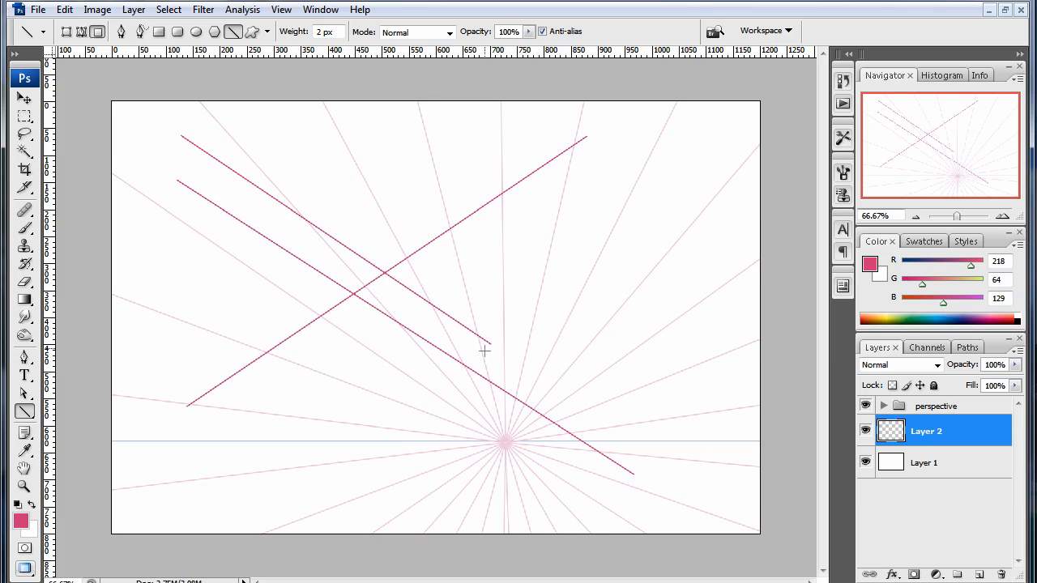
key(ctrl+z)
key(ctrl+alt+z)
key(ctrl+alt+z)
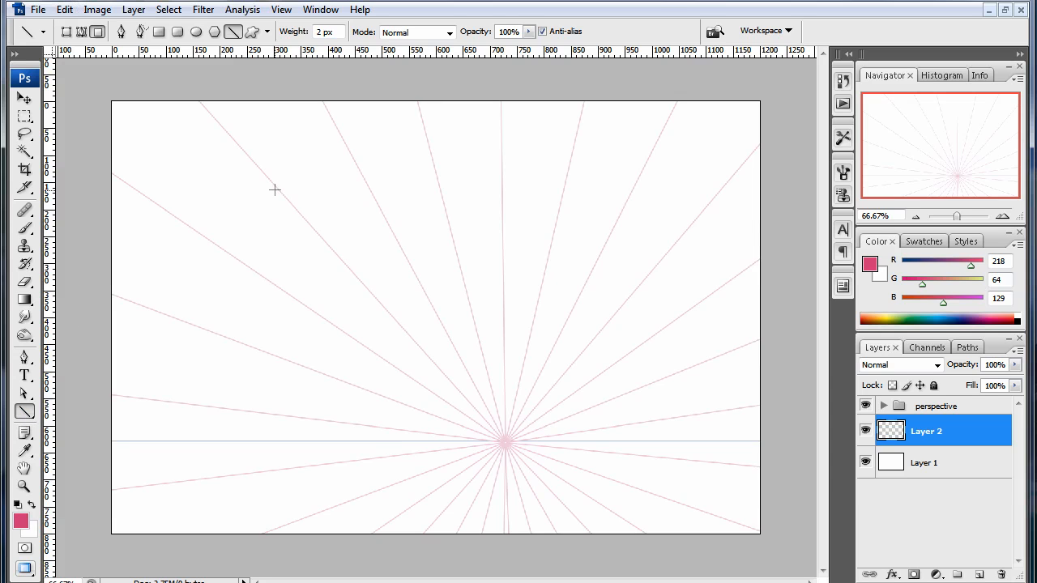
- Set the foreground color to dark green (R 42, G 123, B 41) and draw a filled rectangle about 280 × 235 px above the horizon
click(25, 411)
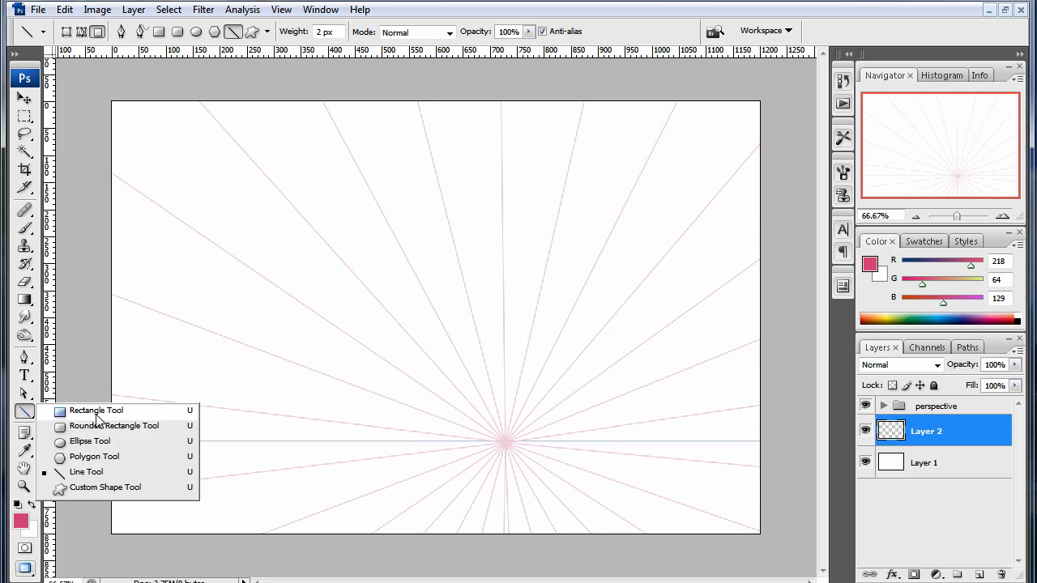
click(97, 413)
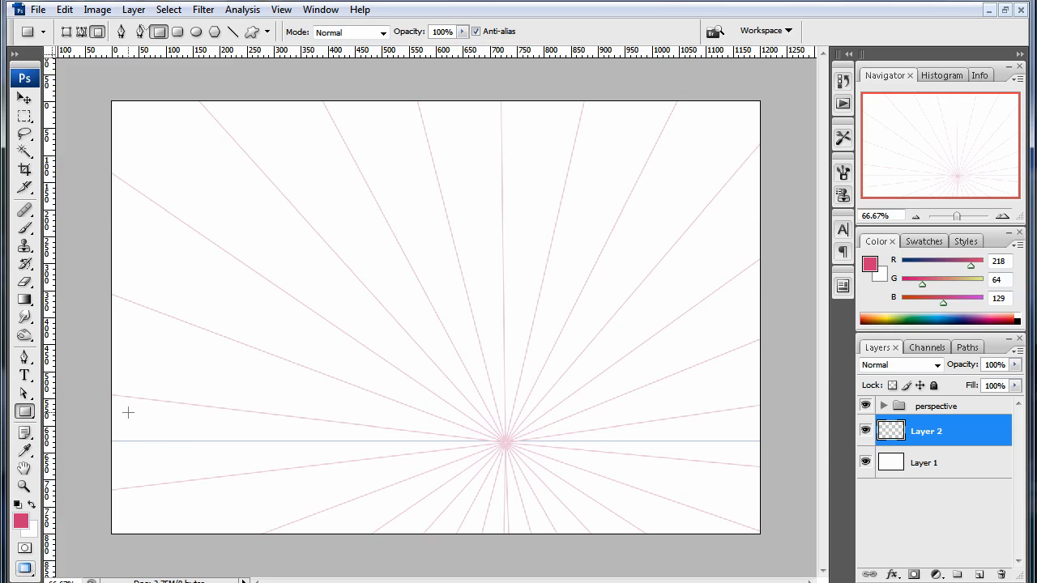
click(21, 520)
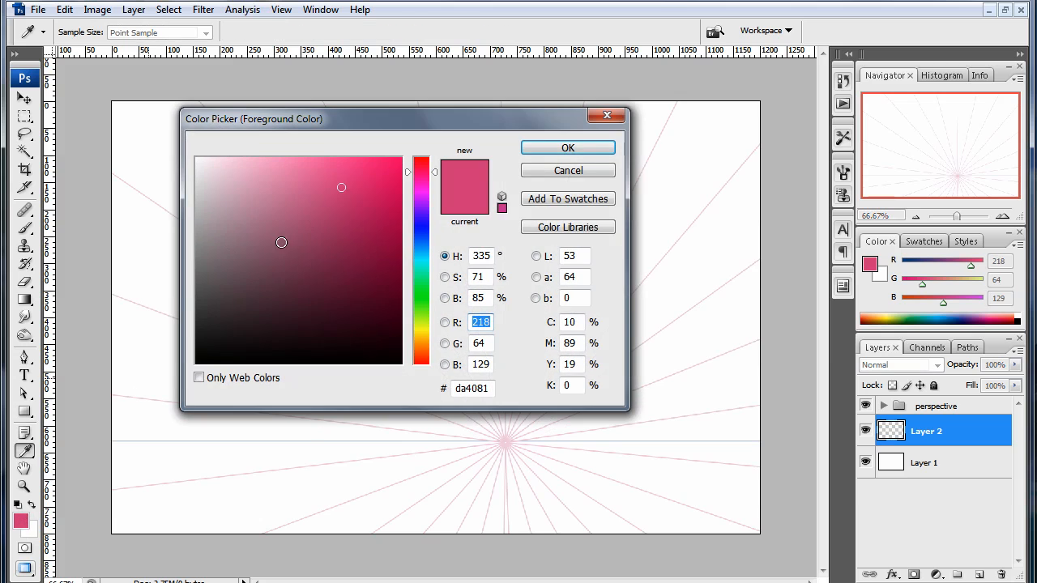
drag(414, 226, 418, 296)
drag(349, 224, 335, 267)
click(600, 146)
key(u)
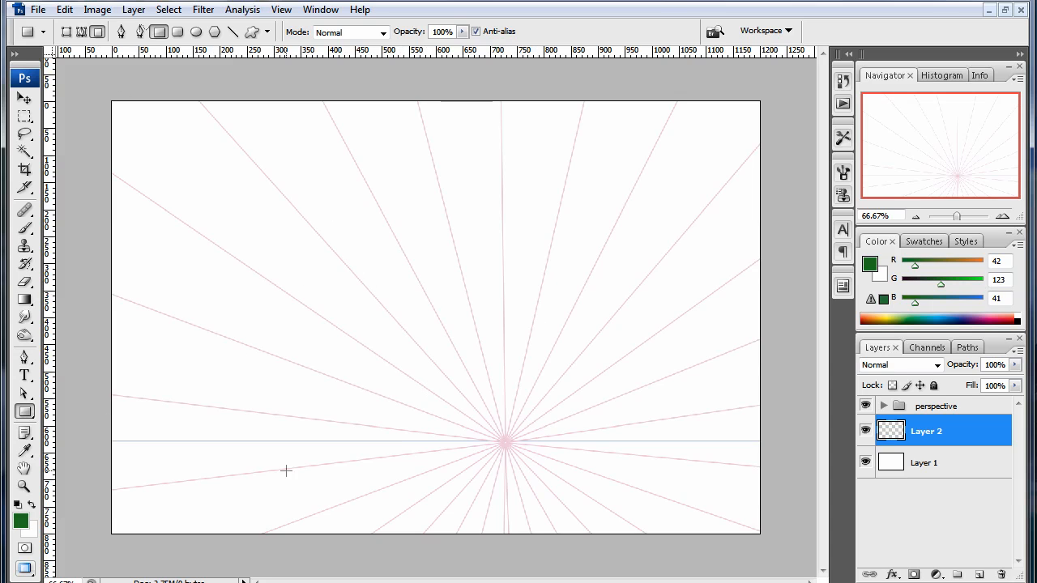
drag(294, 182, 445, 310)
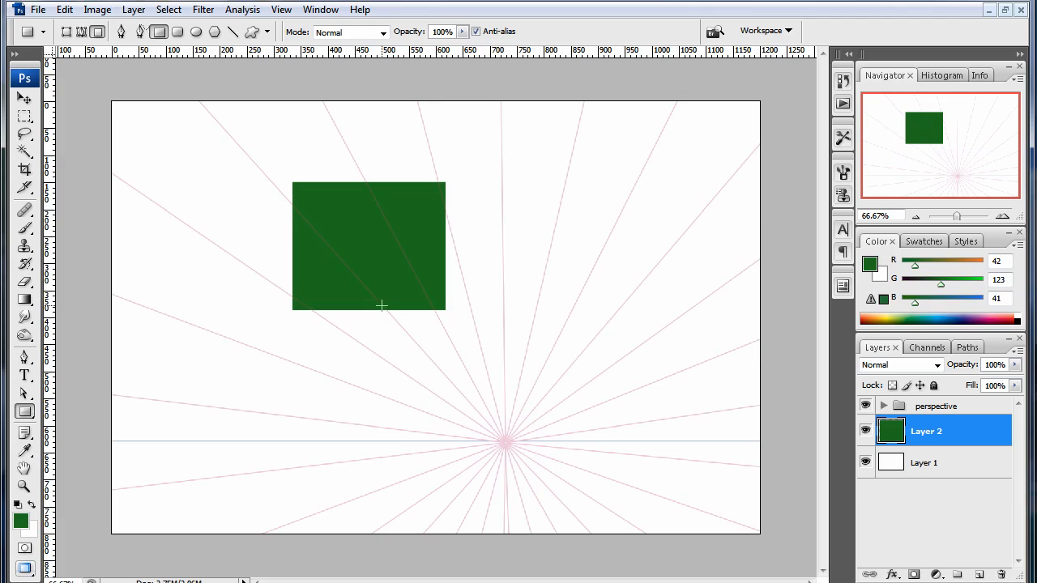
drag(445, 232, 454, 262)
- Draw the box's underside with 2 px lines: two edges from the rectangle's lower corners toward the vanishing point, joined by a horizontal back edge
click(22, 415)
click(106, 474)
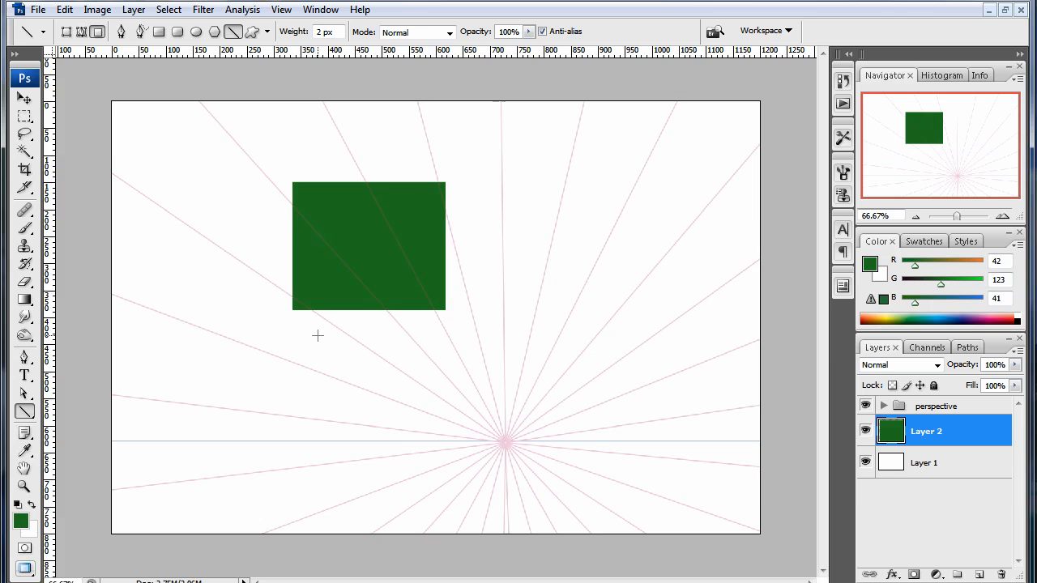
key(ctrl+plus)
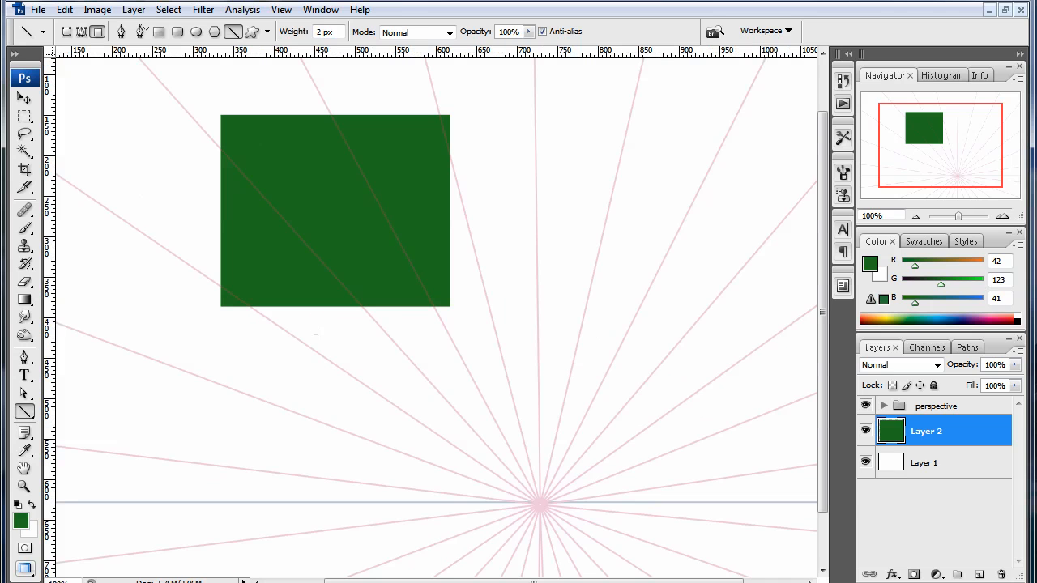
drag(340, 265, 410, 230)
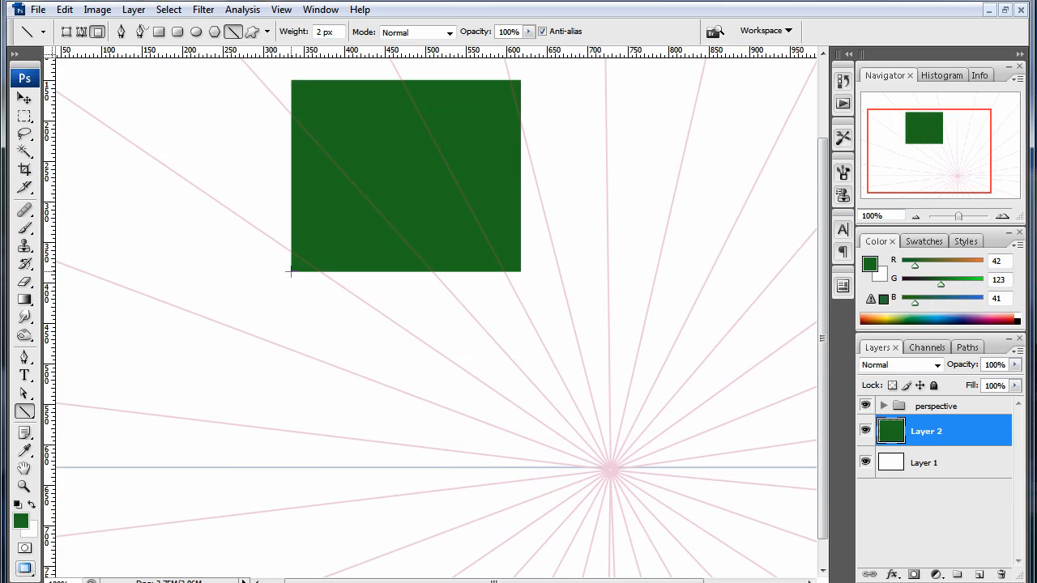
drag(290, 272, 372, 323)
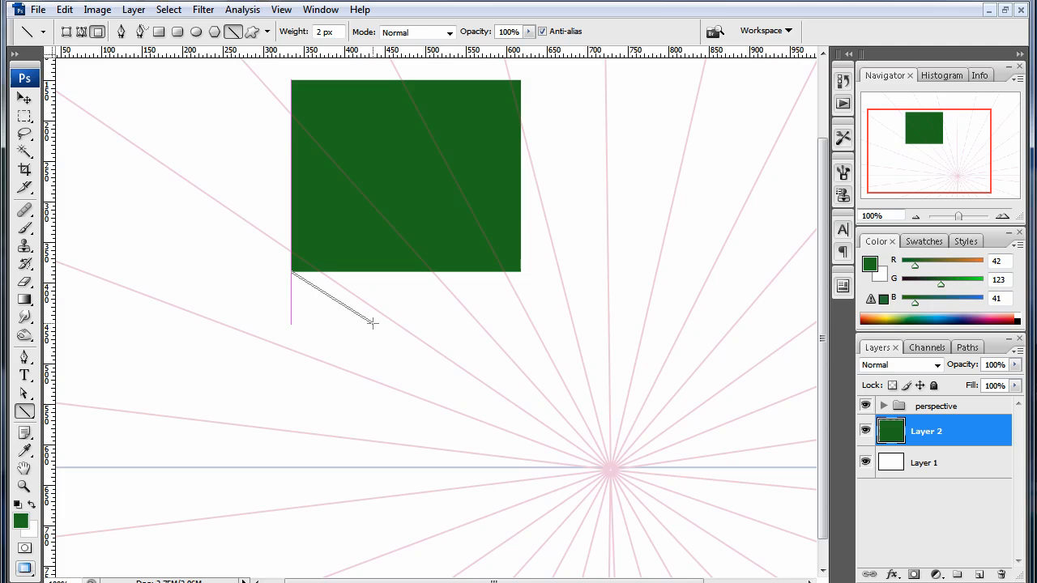
drag(372, 323, 373, 323)
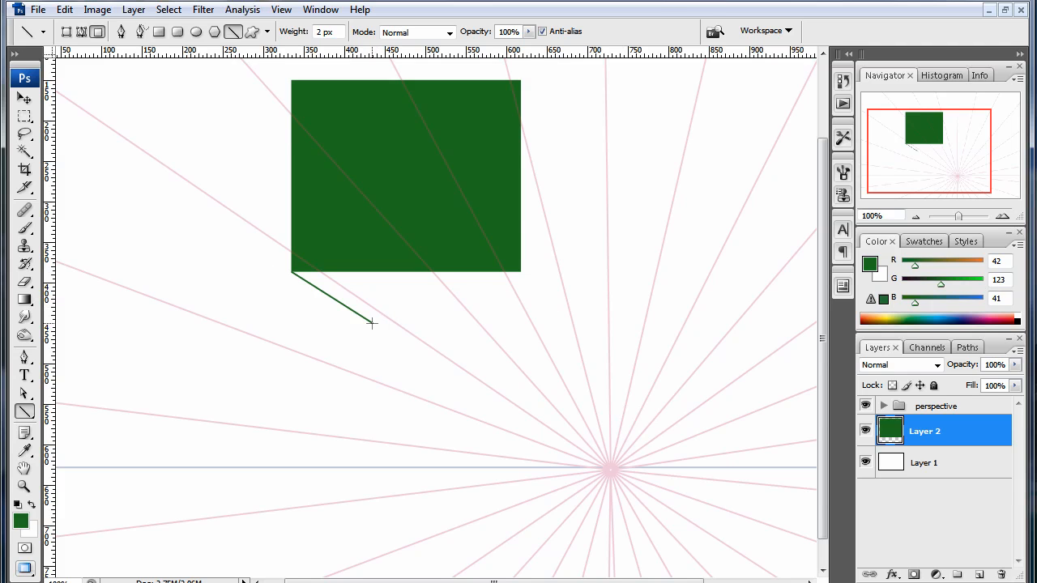
drag(370, 322, 545, 335)
drag(550, 335, 550, 337)
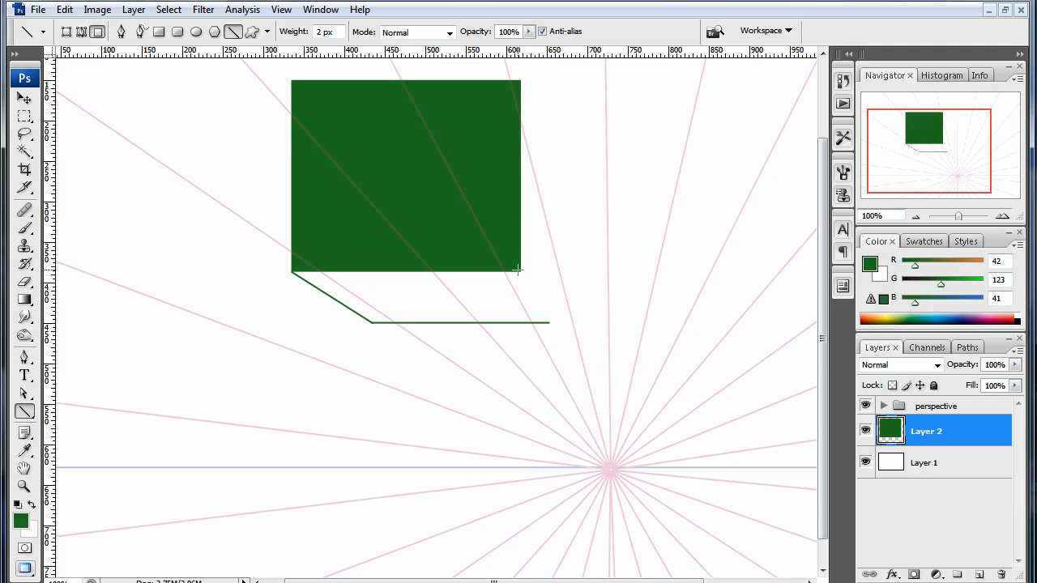
drag(517, 270, 542, 322)
- Reset the Eraser's brush presets, replacing the current brushes with the default set
key(e)
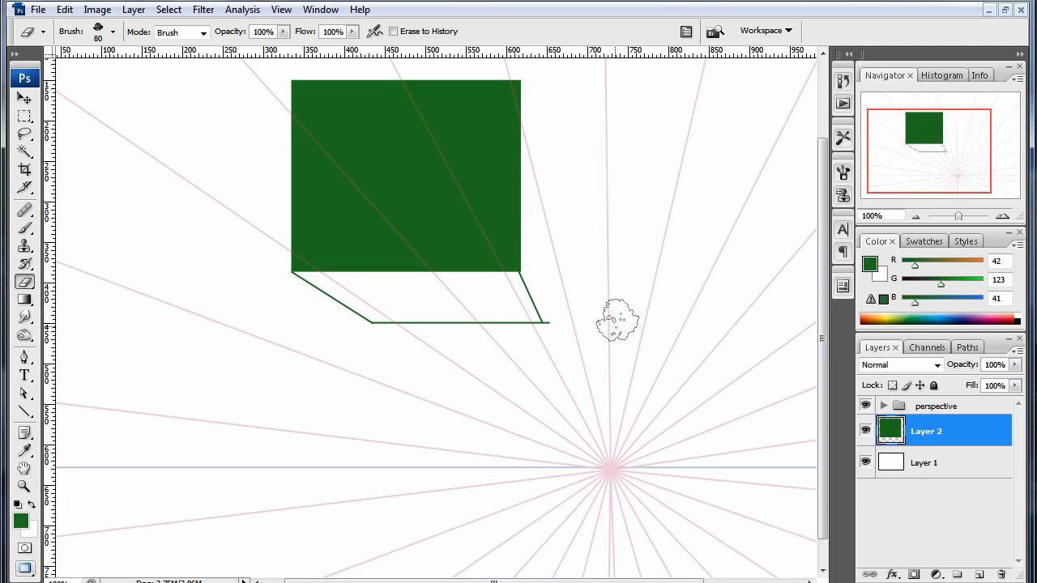
key(F5)
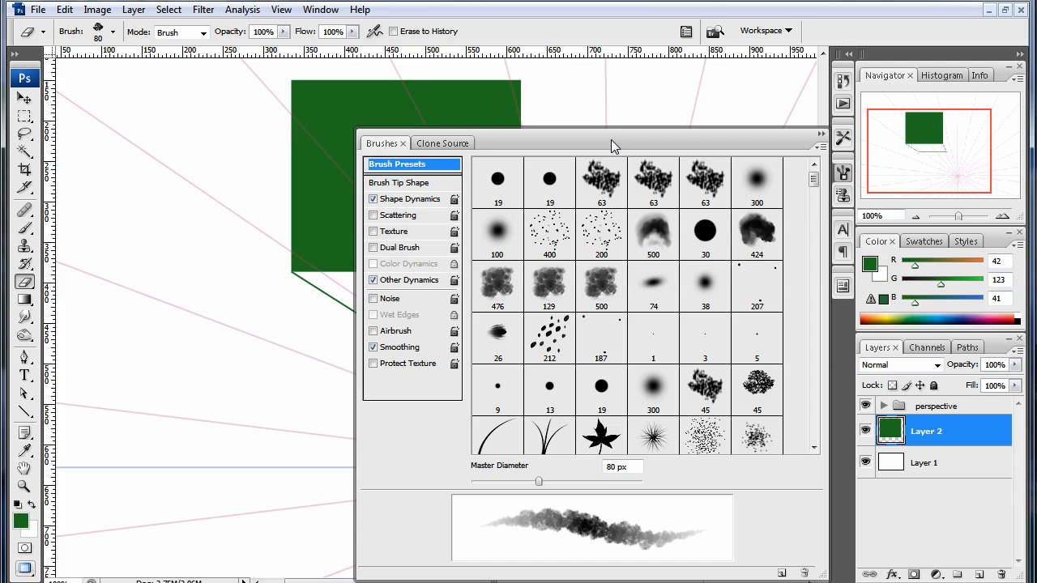
drag(610, 139, 529, 103)
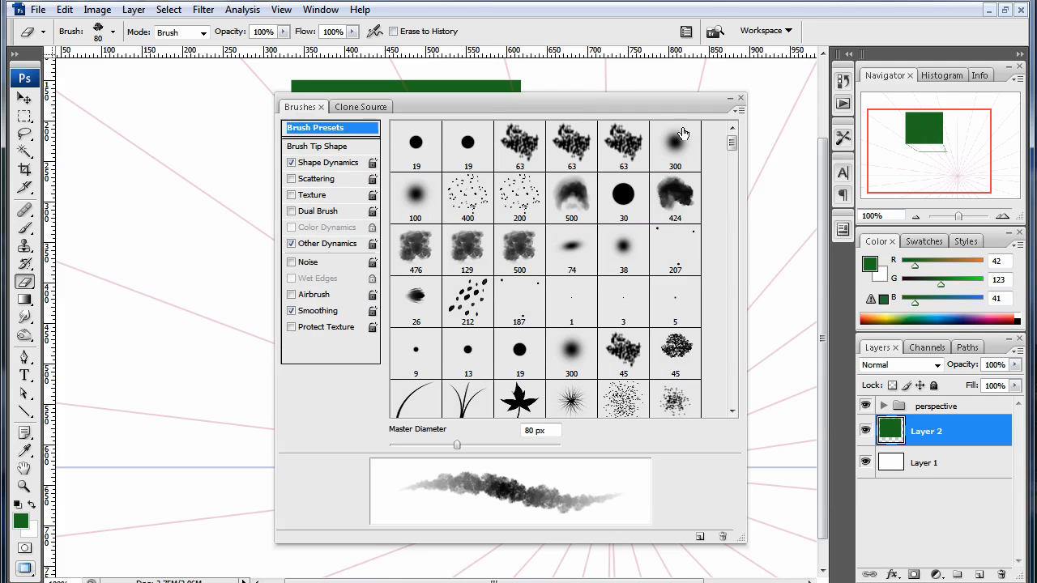
click(739, 111)
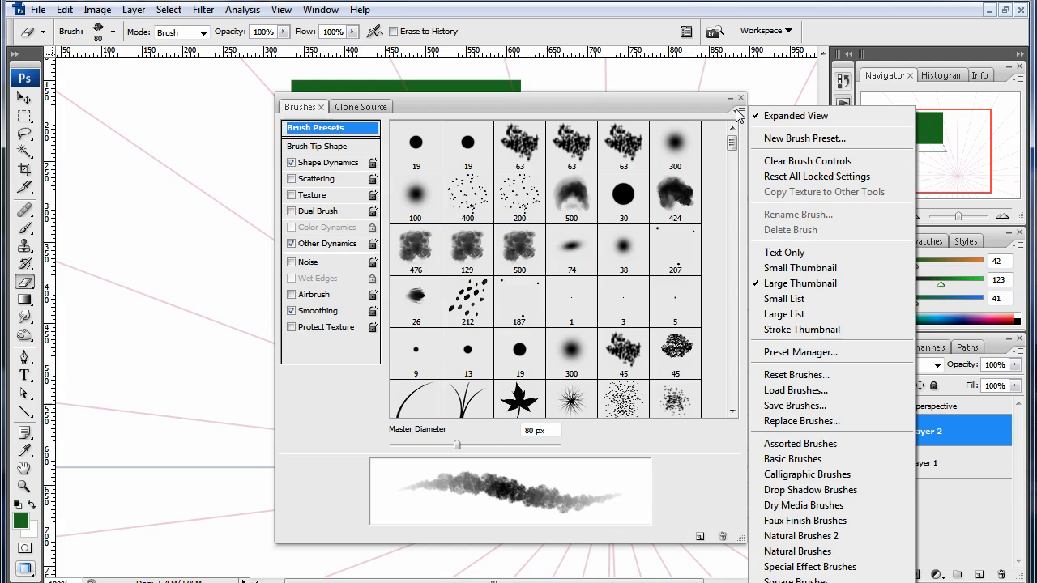
click(818, 375)
click(718, 301)
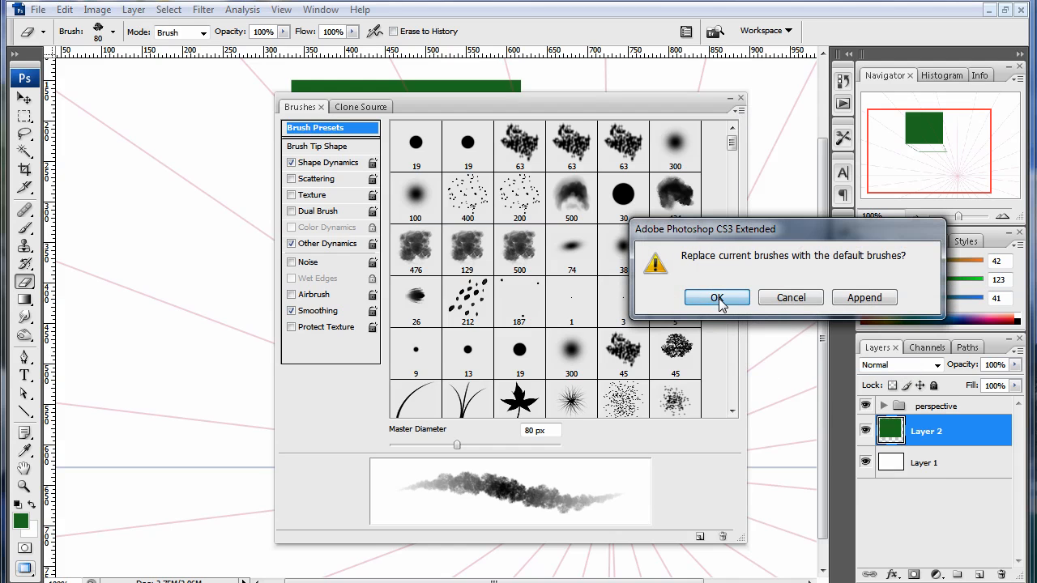
click(776, 298)
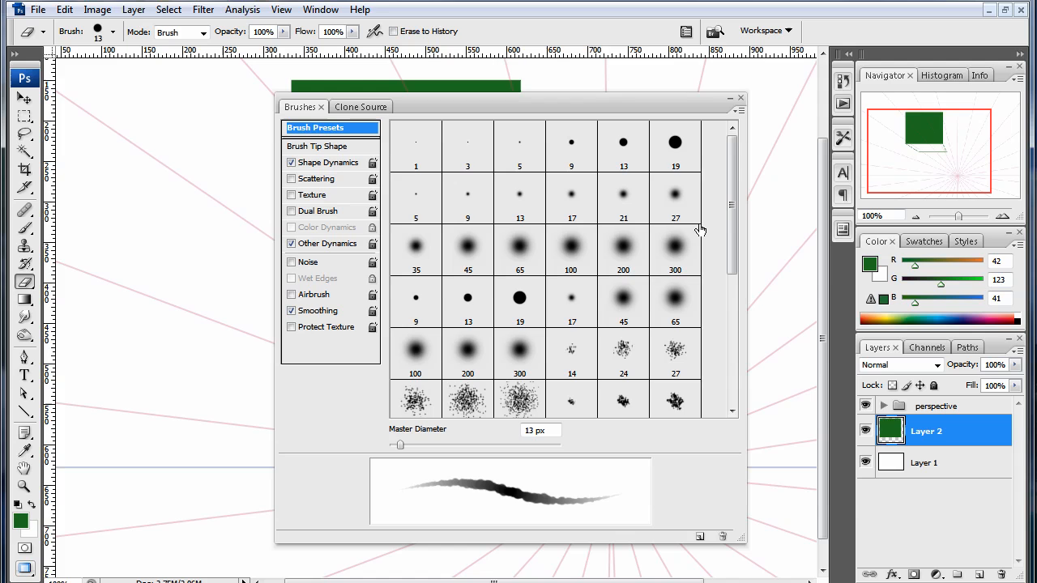
- Choose the hard round 19 px brush for the Eraser and erase the overshoot at the end of the box's lower back edge
click(671, 154)
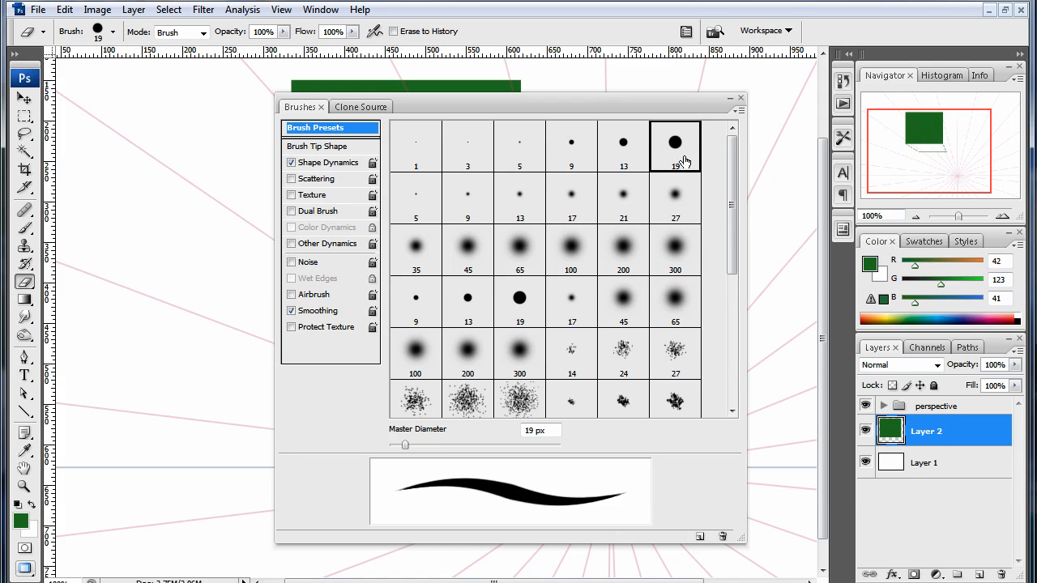
key(F5)
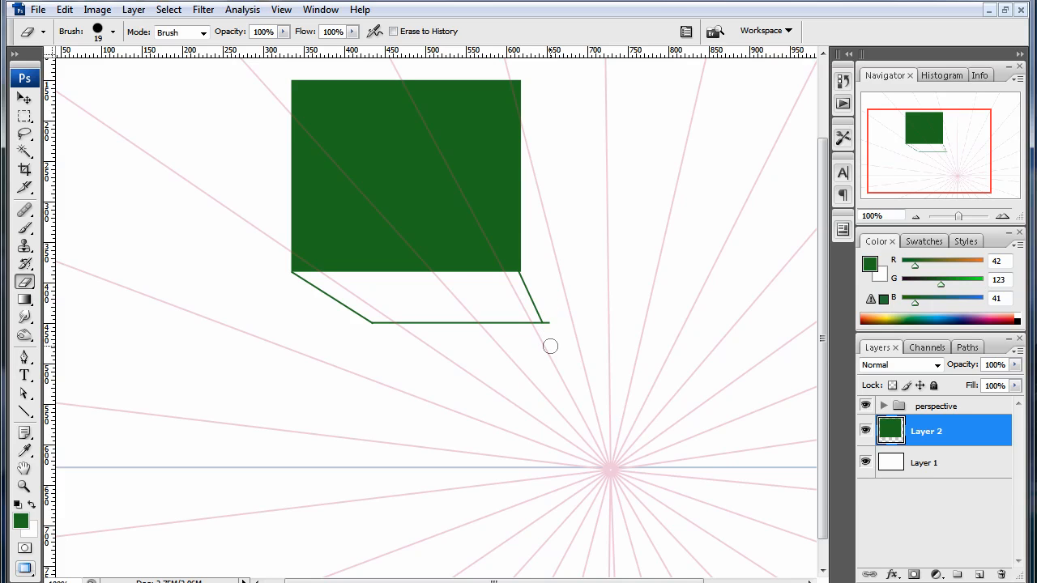
drag(550, 346, 559, 261)
- Draw the box's right side with a receding line from the rectangle's upper-right corner and a vertical back edge, erasing the receding line's overshoot
key(u)
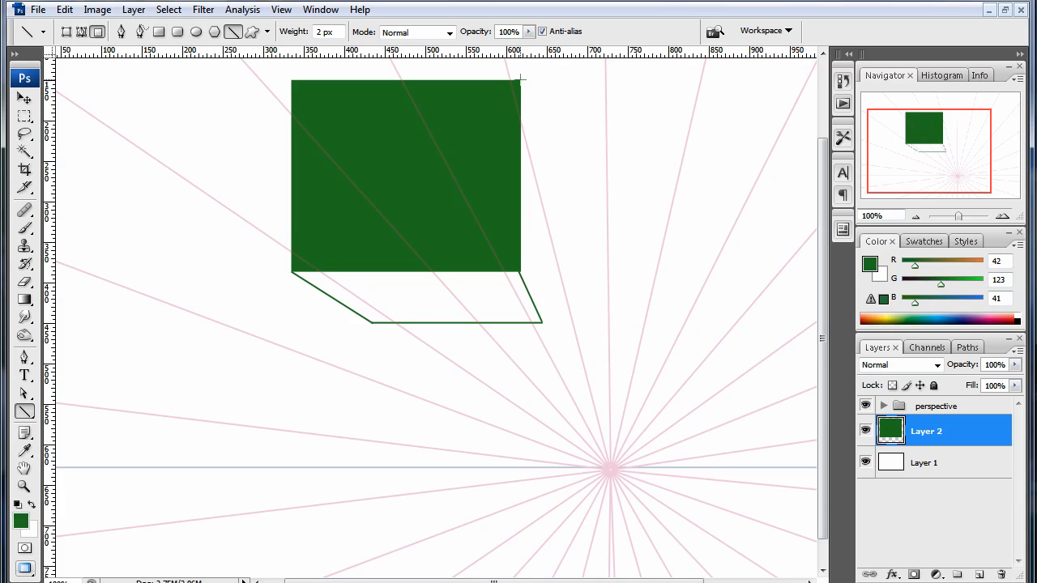
drag(521, 79, 544, 189)
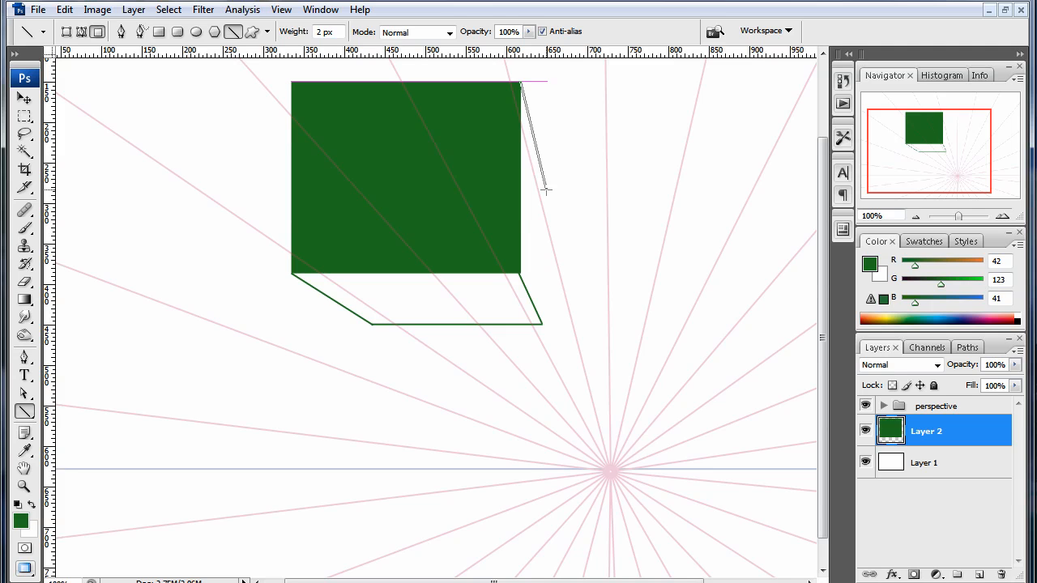
drag(545, 191, 552, 206)
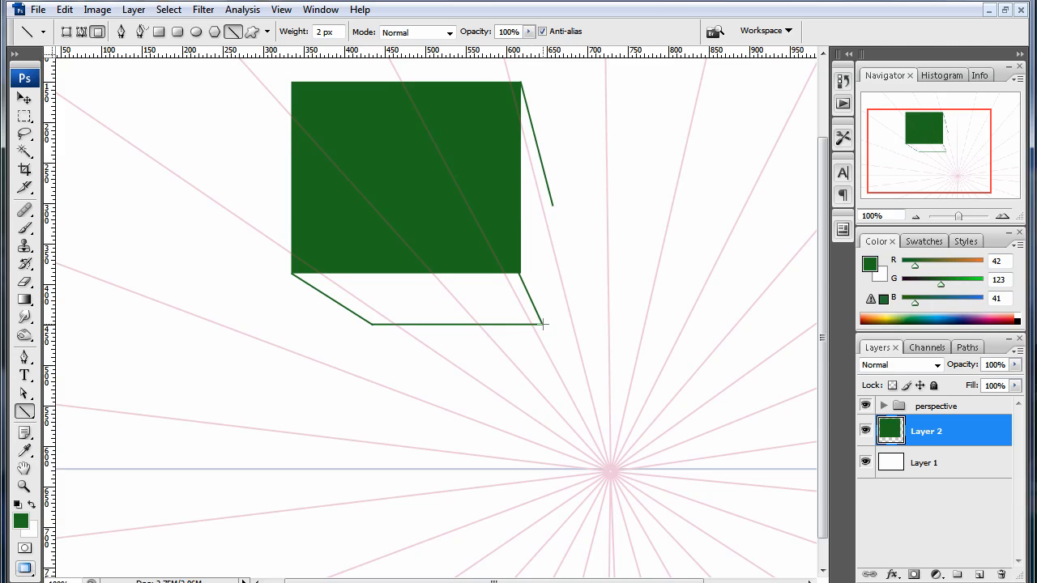
drag(543, 324, 554, 168)
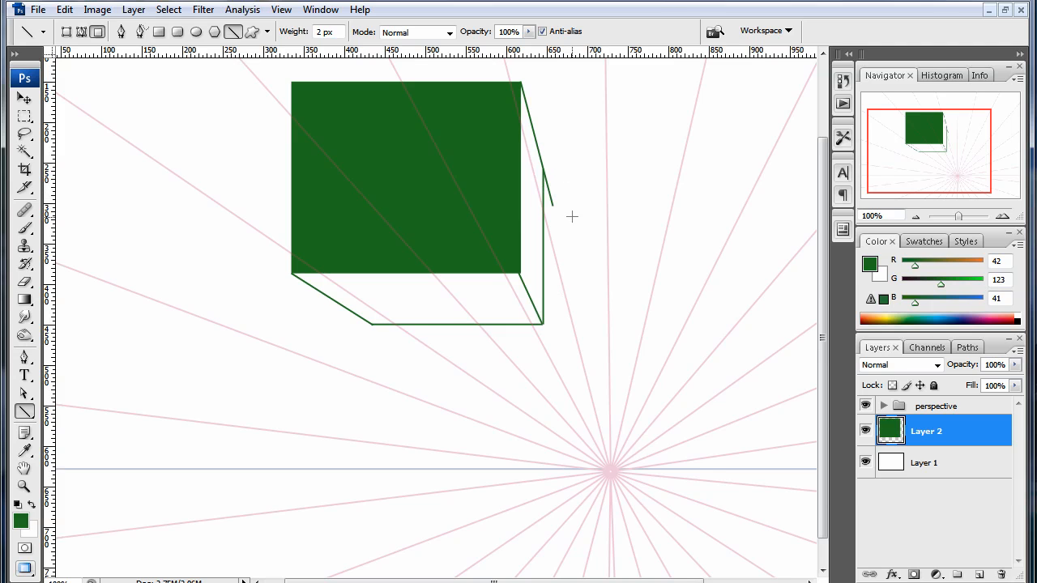
key(e)
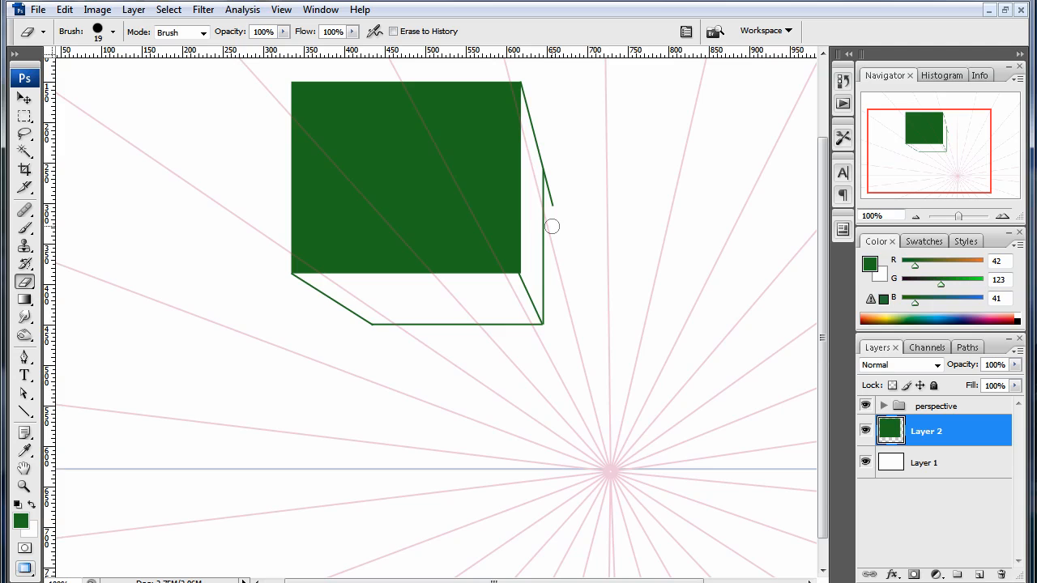
drag(551, 226, 556, 154)
- Draw a filled green rectangle about 125 × 105 px below the horizon, right of the vanishing point, and a smaller one overlapping its left side
scroll(555, 114, up, 3)
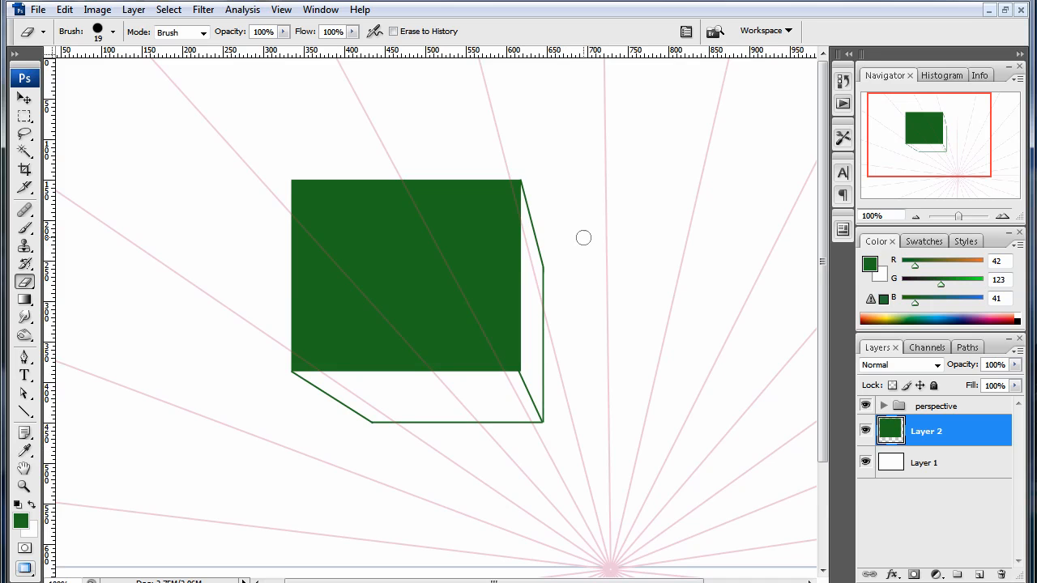
drag(678, 370, 629, 331)
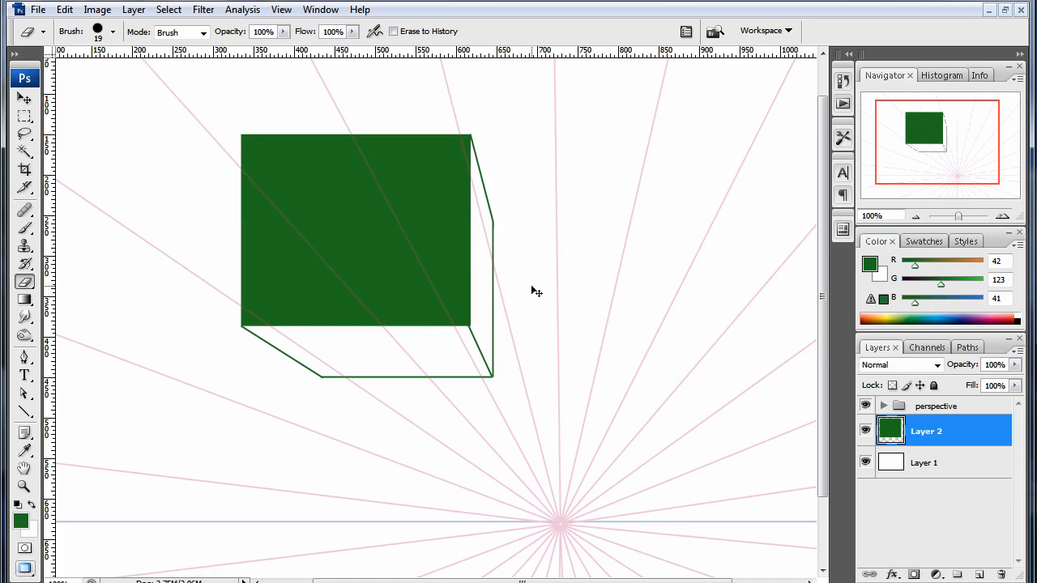
key(ctrl+minus)
key(u)
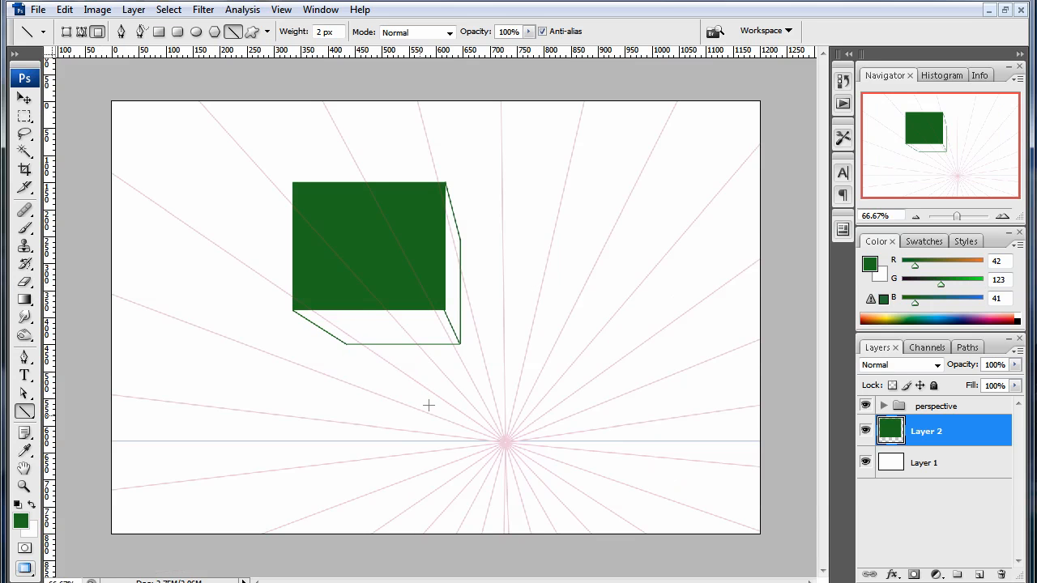
click(30, 418)
click(77, 417)
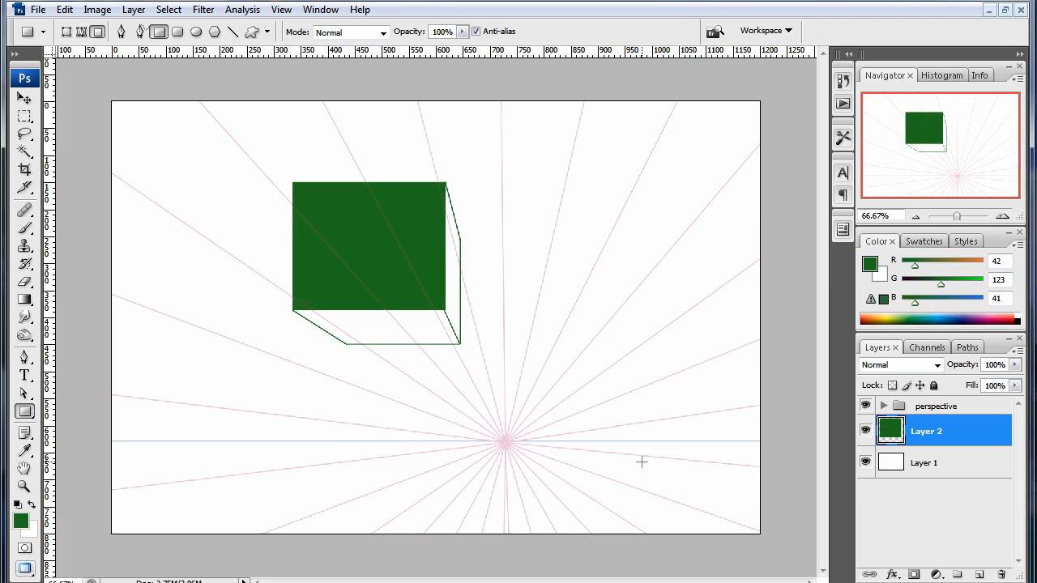
drag(600, 450, 668, 507)
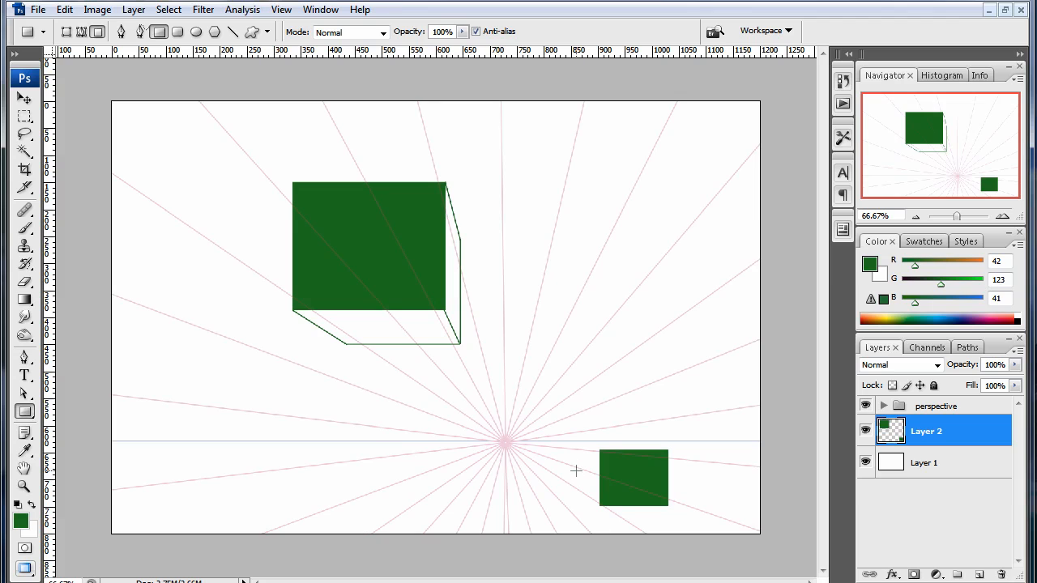
drag(568, 471, 614, 493)
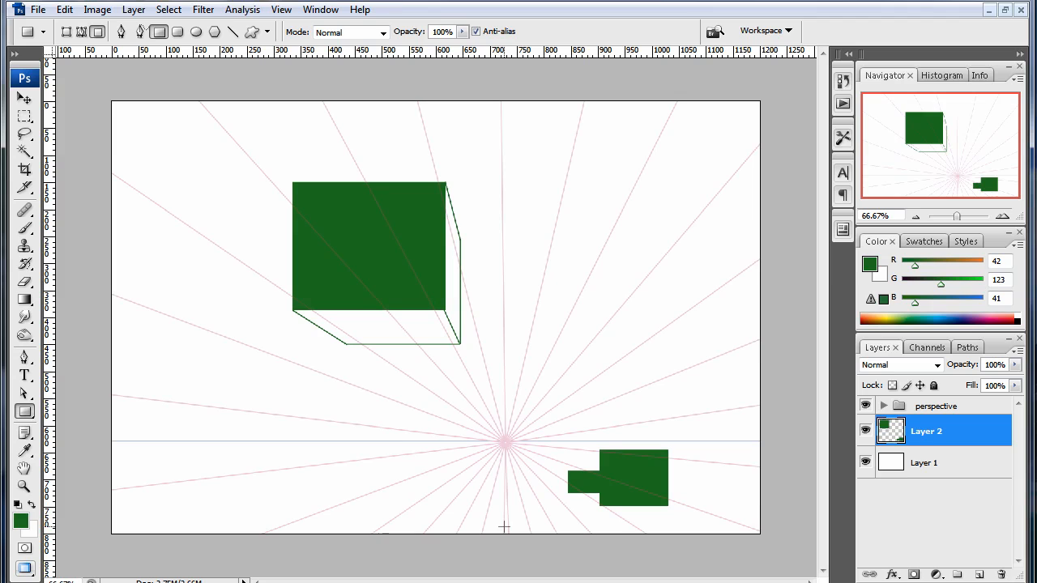
- With the Line tool, draw a short receding line from the larger lower rectangle's bottom-left corner towards the vanishing point
drag(25, 411, 78, 479)
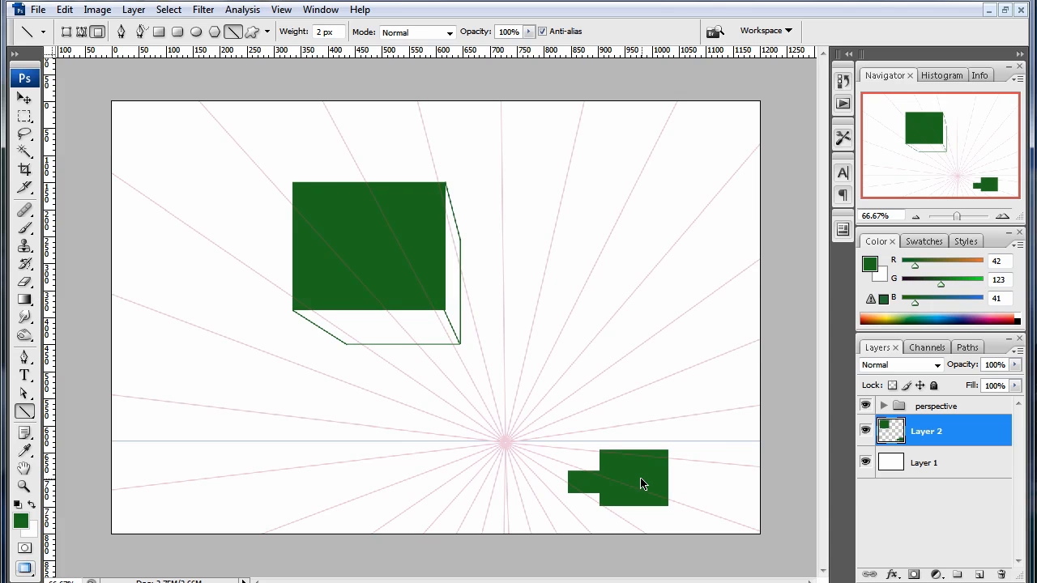
key(ctrl+plus)
key(ctrl+plus)
drag(622, 468, 306, 167)
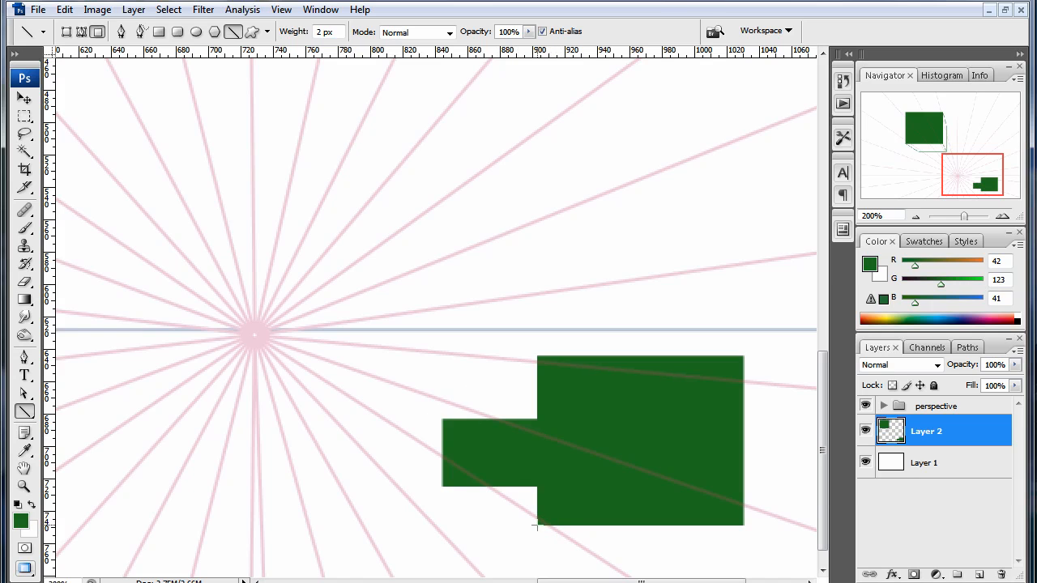
drag(536, 525, 508, 503)
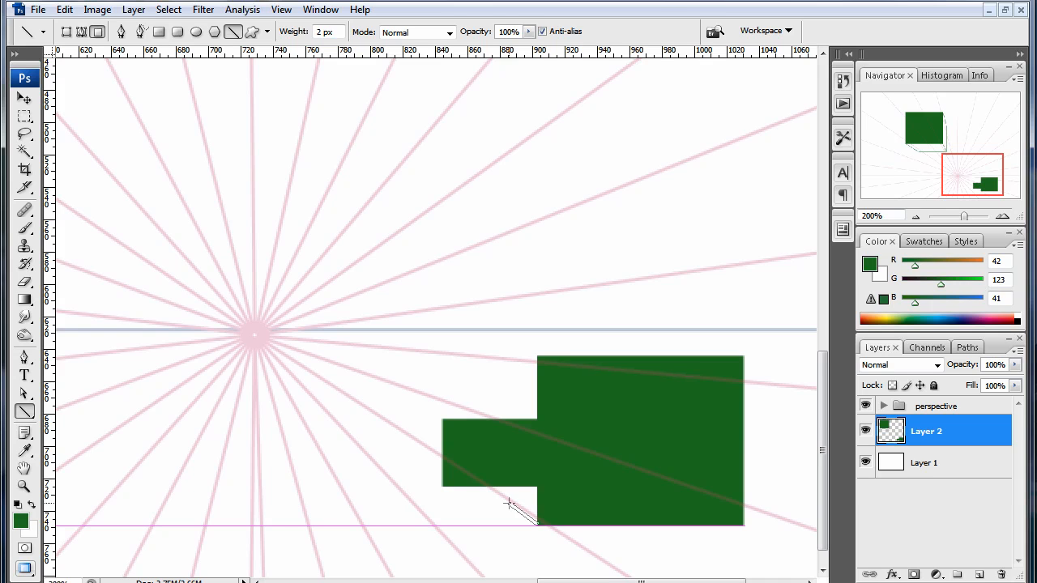
drag(509, 503, 508, 504)
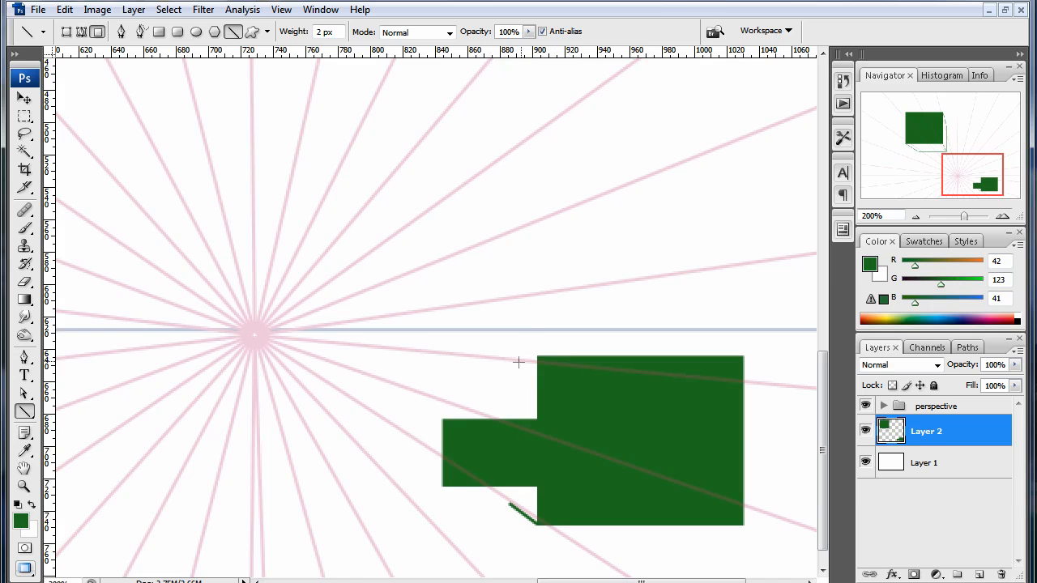
- Draw receding lines towards the vanishing point from both lower rectangles' upper-left corners and the inner corner where they meet
mouse_move(536, 359)
mouse_down()
mouse_move(403, 359)
mouse_move(351, 343)
mouse_up()
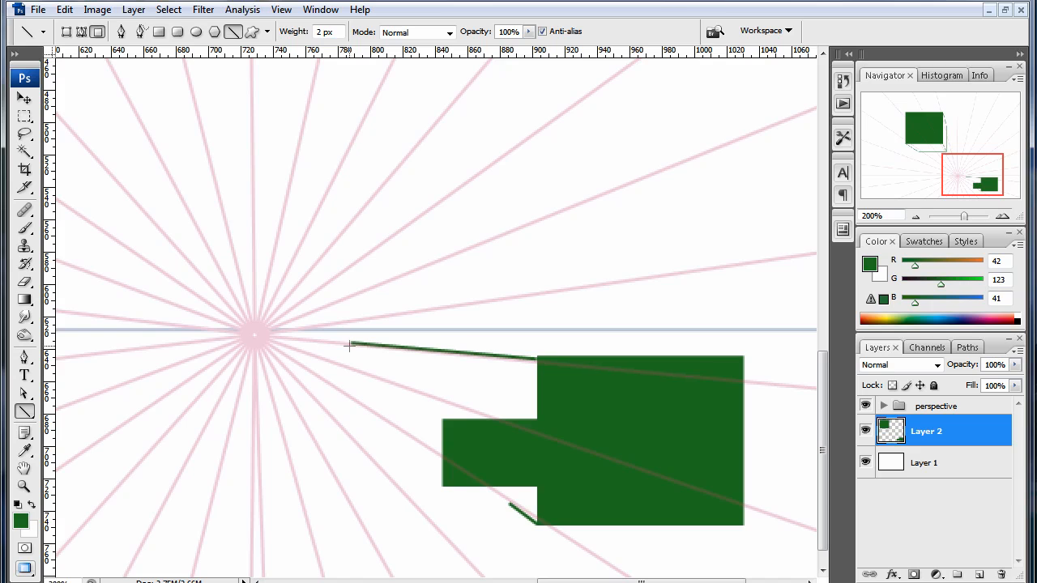
key(ctrl+z)
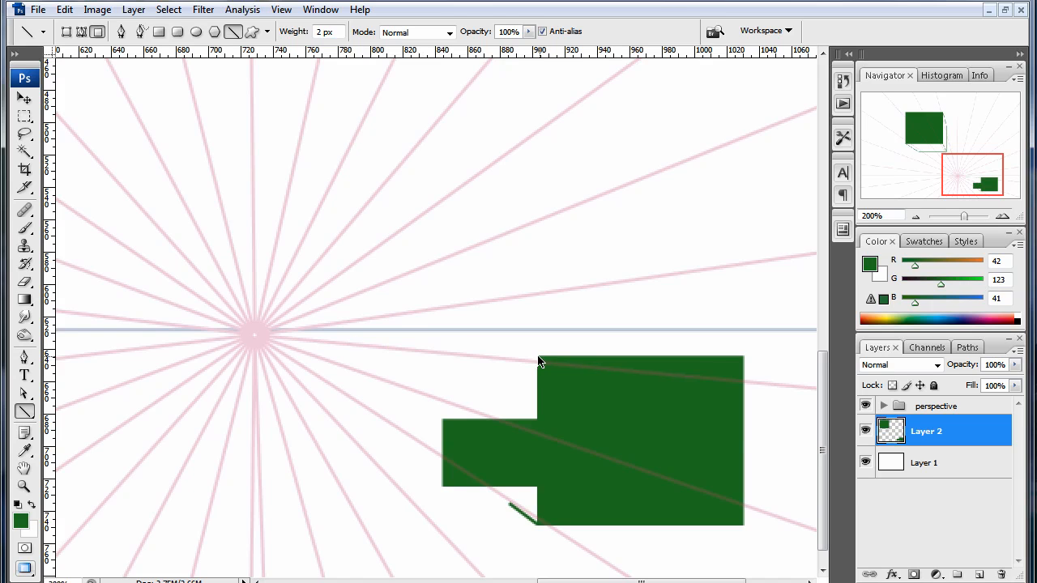
drag(539, 357, 337, 341)
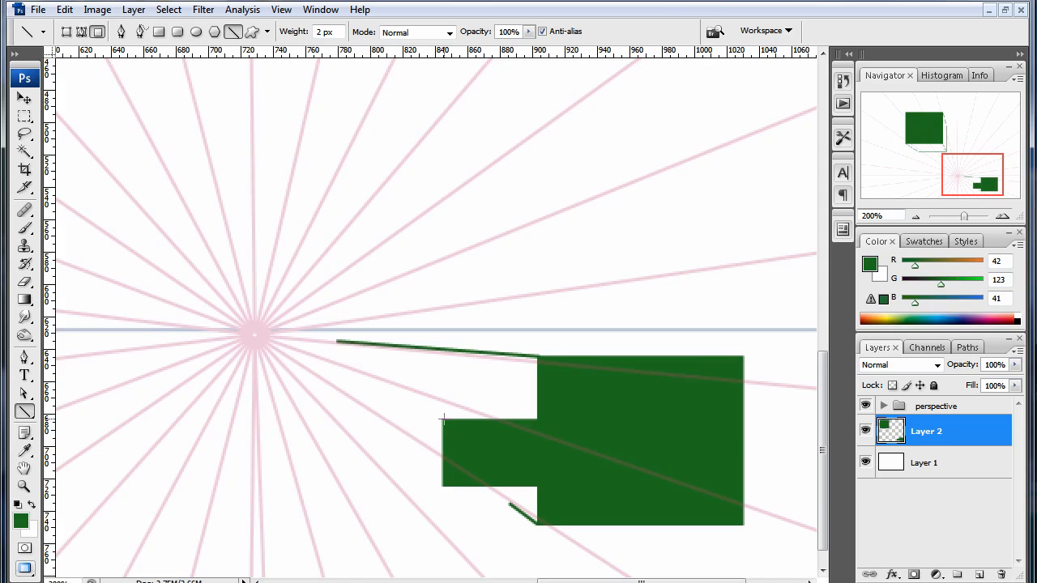
drag(443, 419, 341, 390)
drag(327, 368, 310, 362)
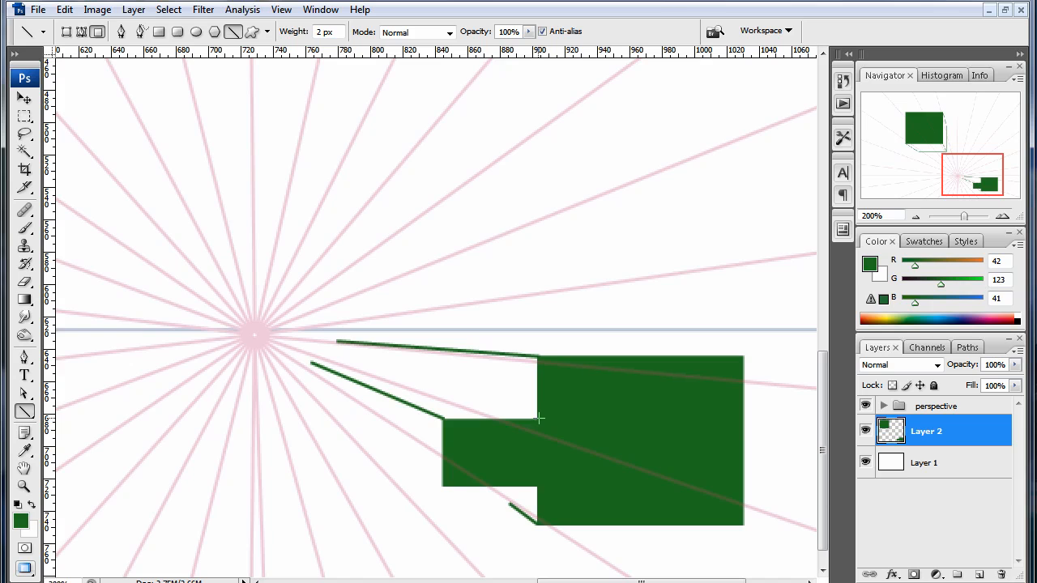
drag(537, 418, 336, 359)
drag(336, 359, 334, 355)
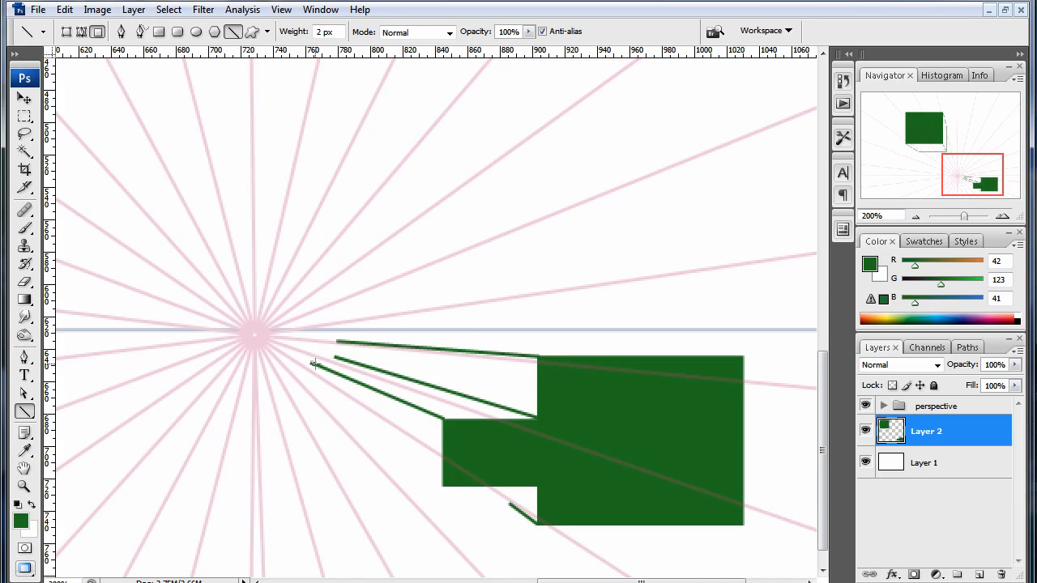
- Connect the receding lines with a horizontal and a vertical back edge, then erase the overshooting line ends
mouse_move(312, 363)
mouse_down()
mouse_move(357, 366)
mouse_move(335, 357)
mouse_up()
drag(353, 343, 353, 343)
key(e)
click(332, 336)
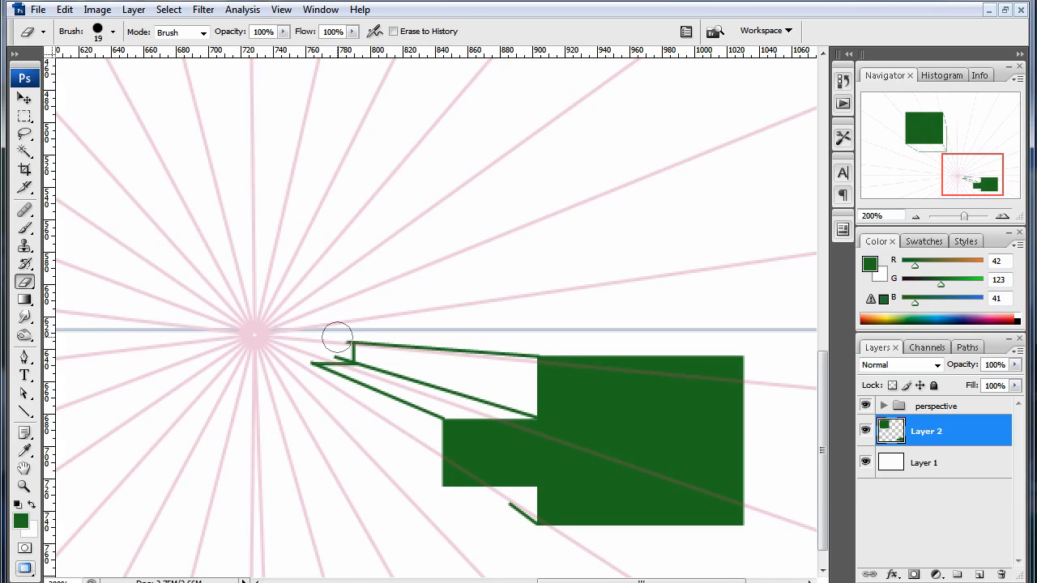
drag(336, 337, 335, 347)
key(bracketleft)
key(bracketleft)
key(bracketleft)
key(bracketleft)
key(bracketleft)
- Draw the small rectangle's bottom-left receding line with its vertical back edge, and extend the larger rectangle's bottom-left line to meet the small one
key(u)
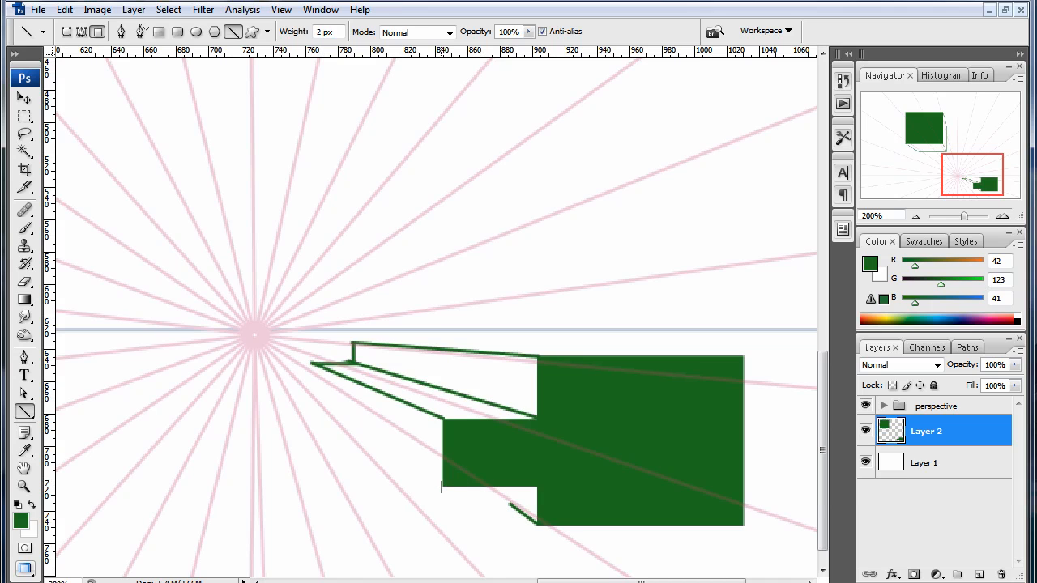
drag(441, 486, 310, 387)
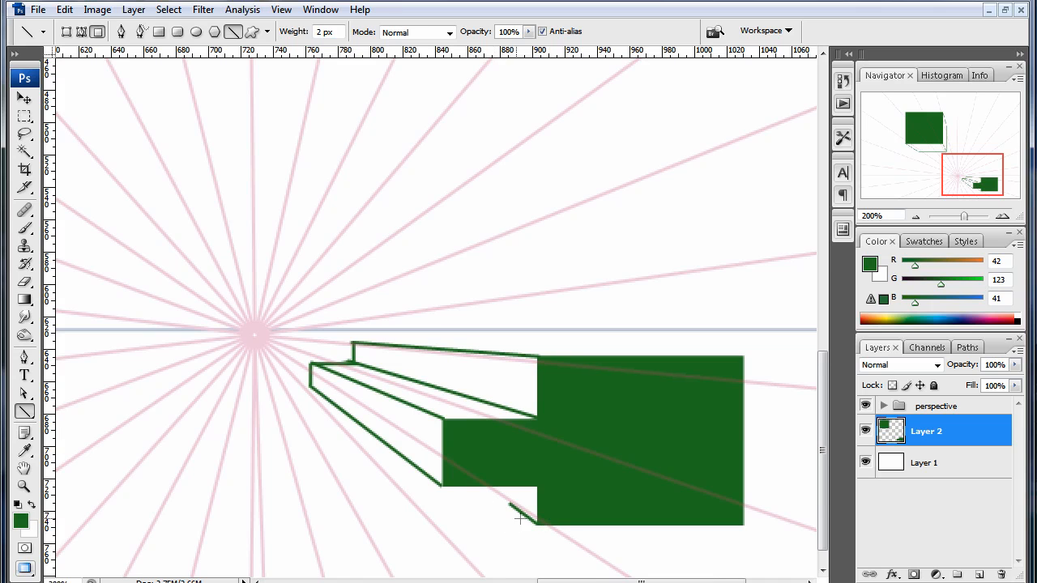
drag(535, 524, 481, 484)
- Draw a receding line from the larger lower rectangle's upper-right corner towards the vanishing point, closing its top face at the back
drag(734, 331, 702, 378)
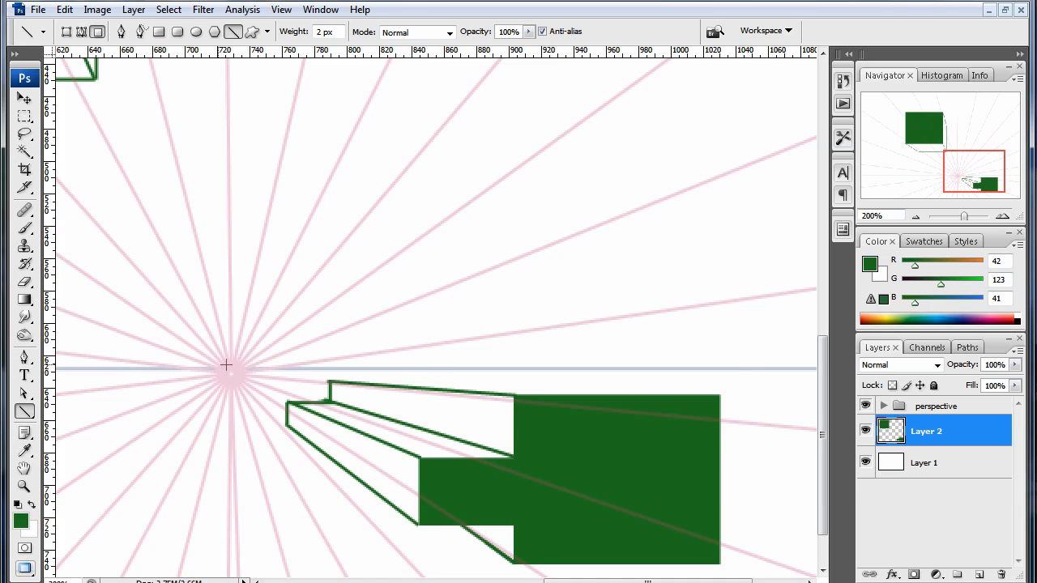
mouse_move(389, 251)
mouse_down()
mouse_move(463, 283)
mouse_move(461, 312)
mouse_up()
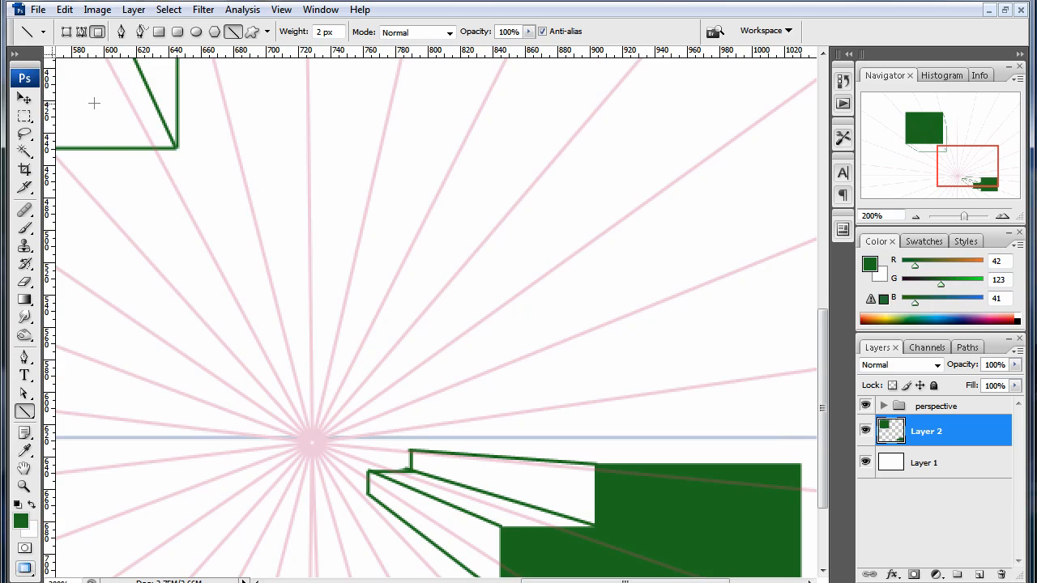
mouse_move(233, 167)
mouse_down()
mouse_move(424, 202)
mouse_move(439, 266)
mouse_up()
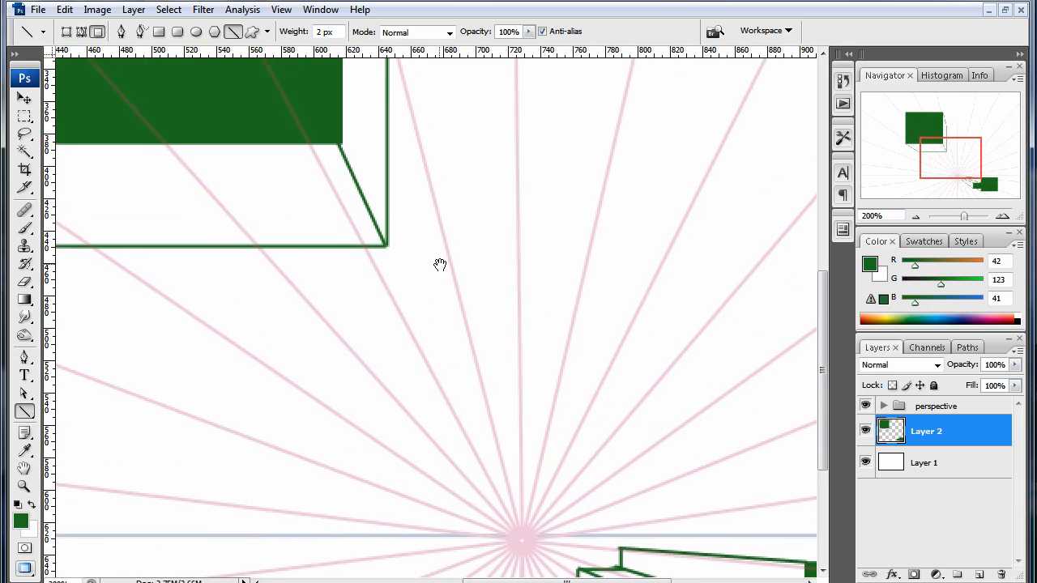
drag(442, 396, 359, 248)
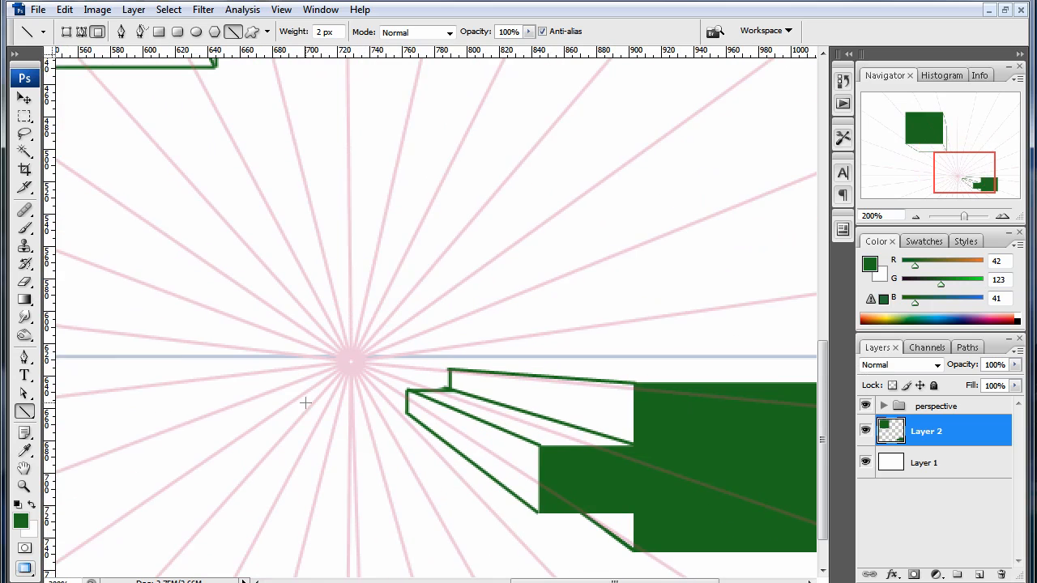
drag(716, 258, 606, 333)
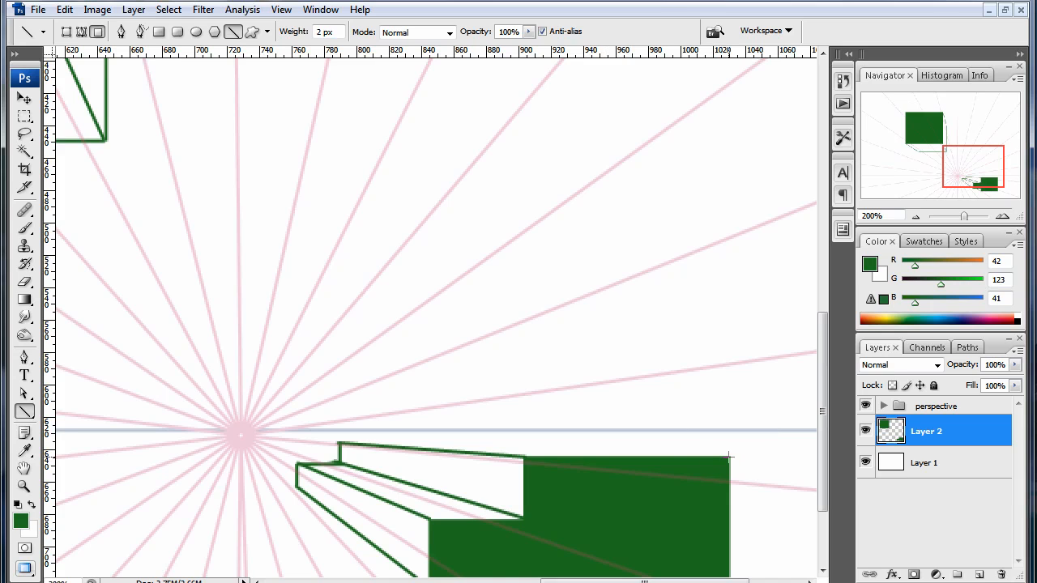
drag(729, 457, 395, 443)
key(ctrl+minus)
key(ctrl+minus)
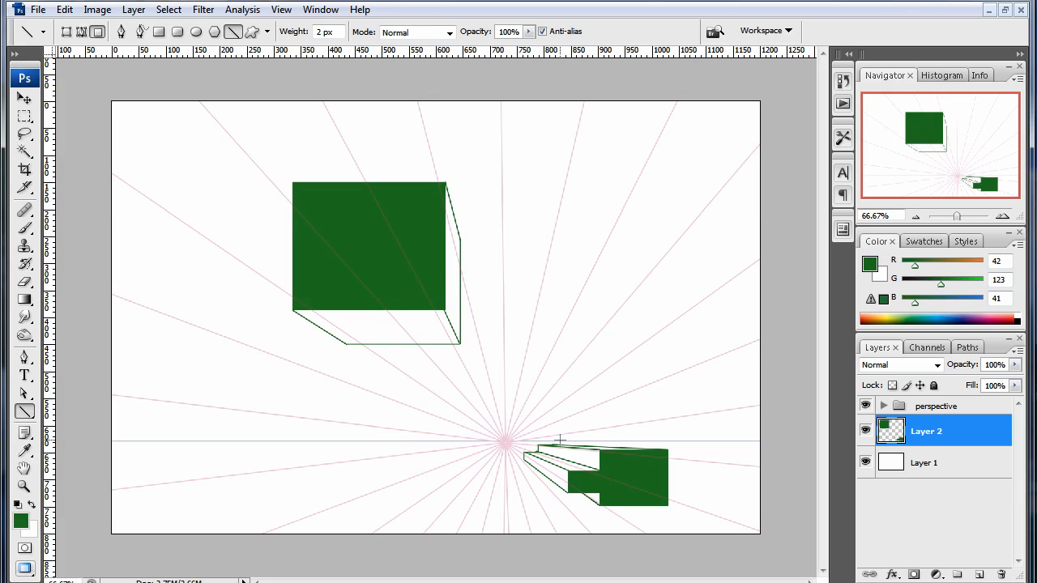
- Draw a filled green upright rectangle about 85 × 160 px high above the vanishing point, right of the large box
drag(24, 411, 65, 412)
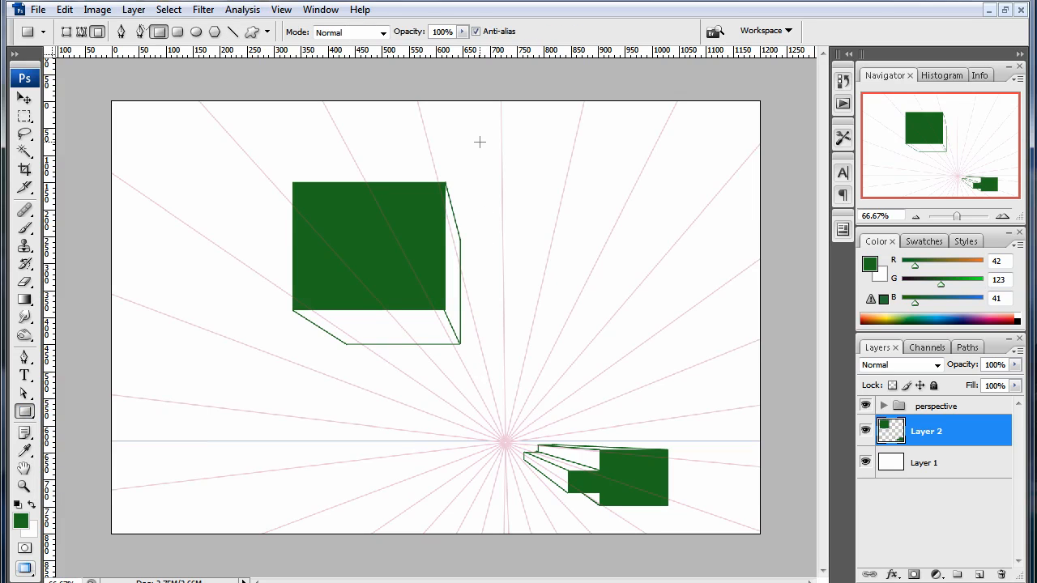
drag(480, 142, 526, 230)
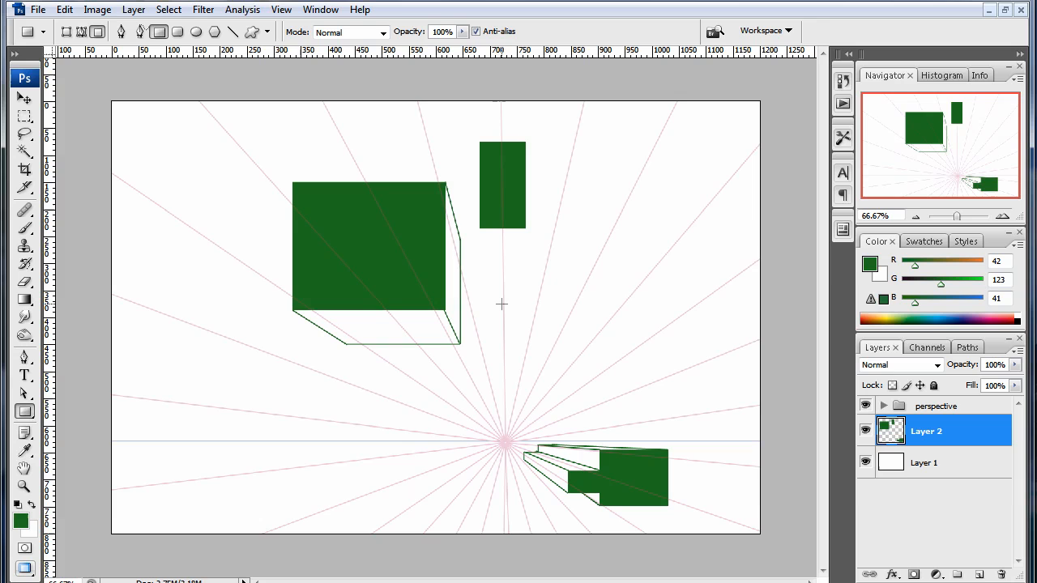
- Draw receding lines from the upright rectangle's two bottom corners towards the vanishing point and join them with a short horizontal back edge
key(ctrl+plus)
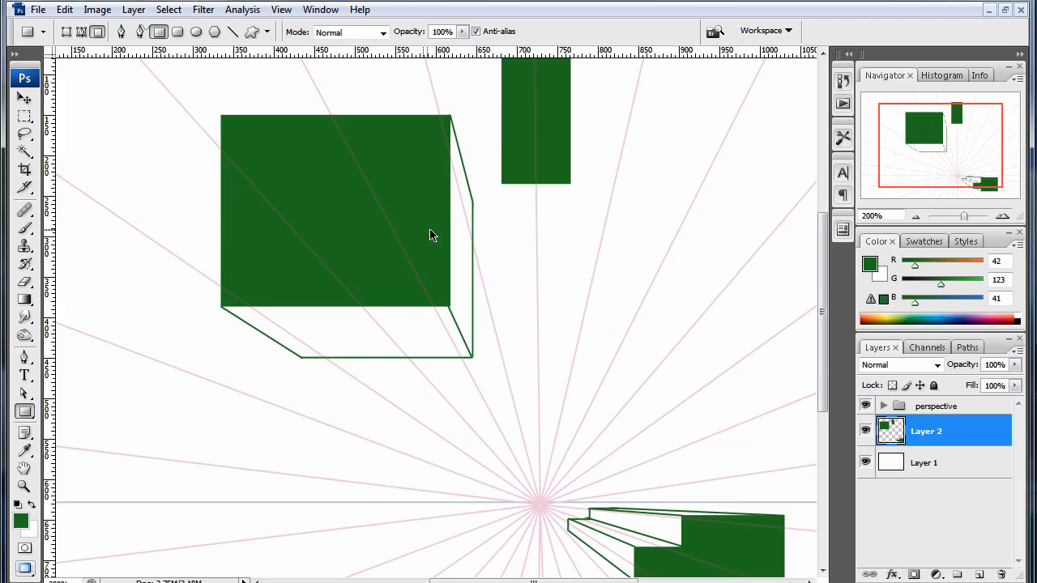
key(ctrl+plus)
drag(635, 157, 433, 409)
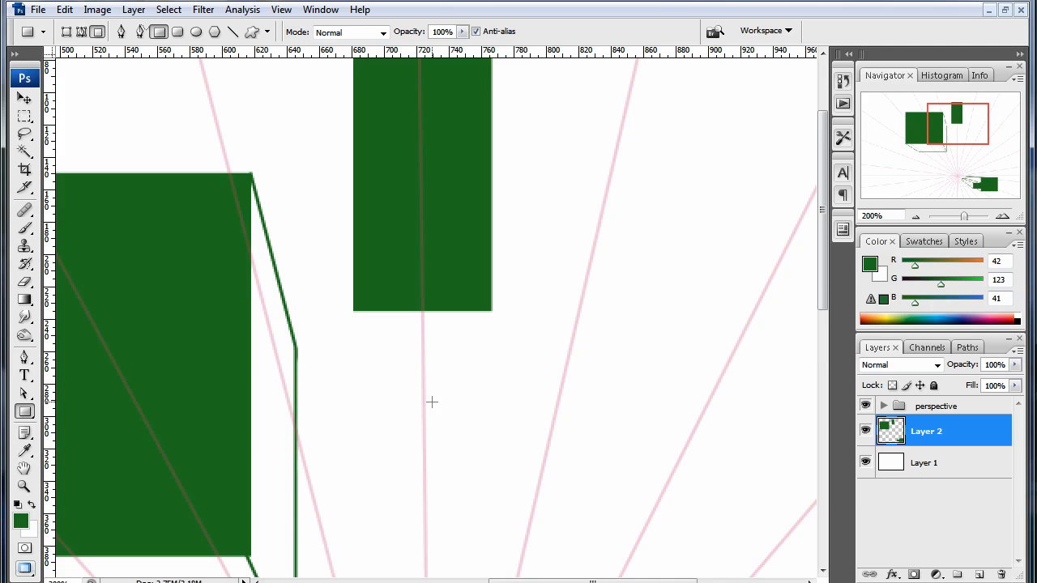
drag(24, 411, 81, 477)
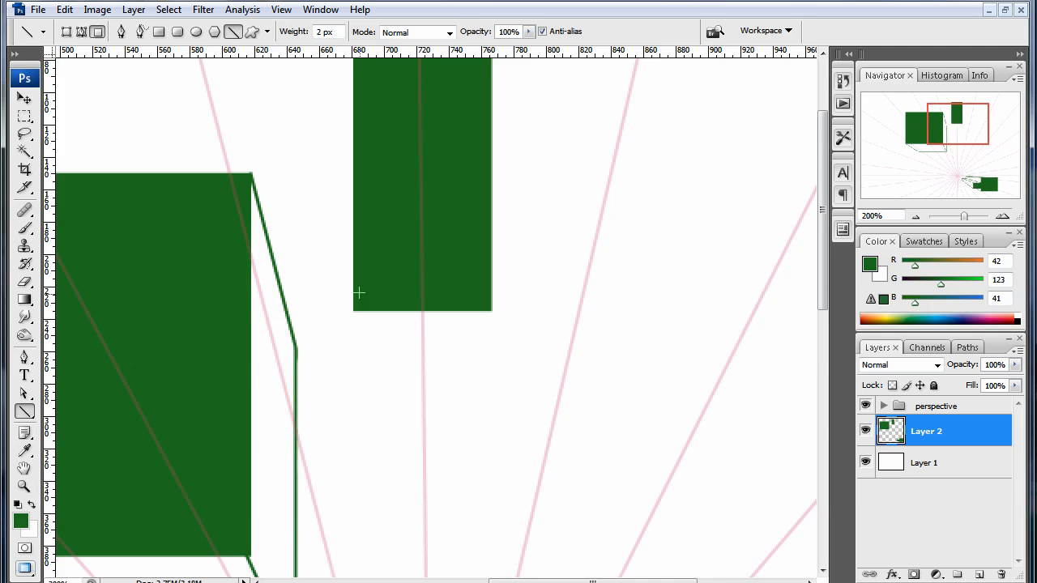
drag(421, 402, 432, 248)
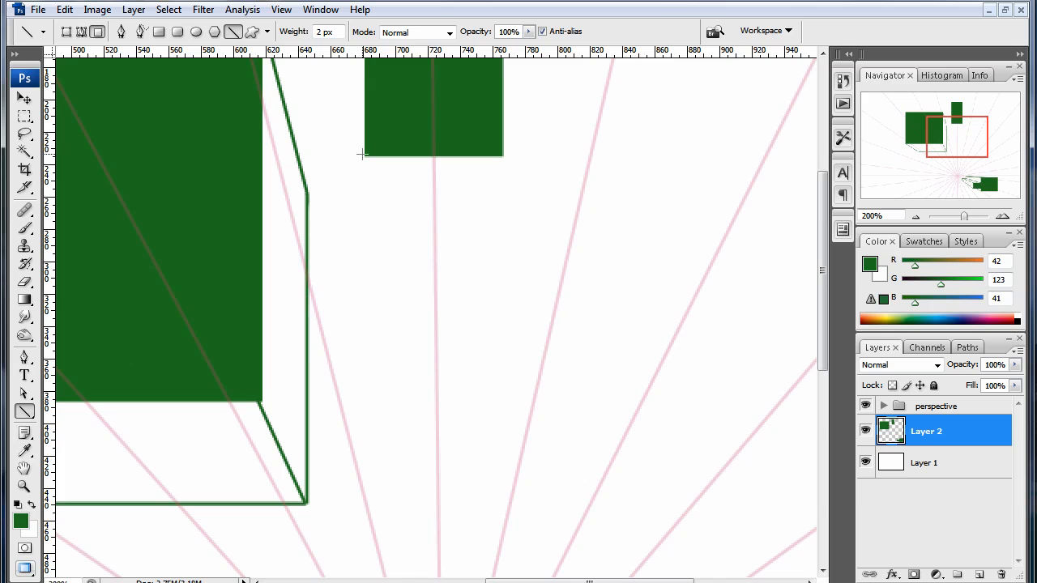
drag(362, 156, 424, 324)
drag(497, 280, 443, 538)
drag(472, 154, 502, 293)
key(ctrl+minus)
drag(515, 384, 512, 310)
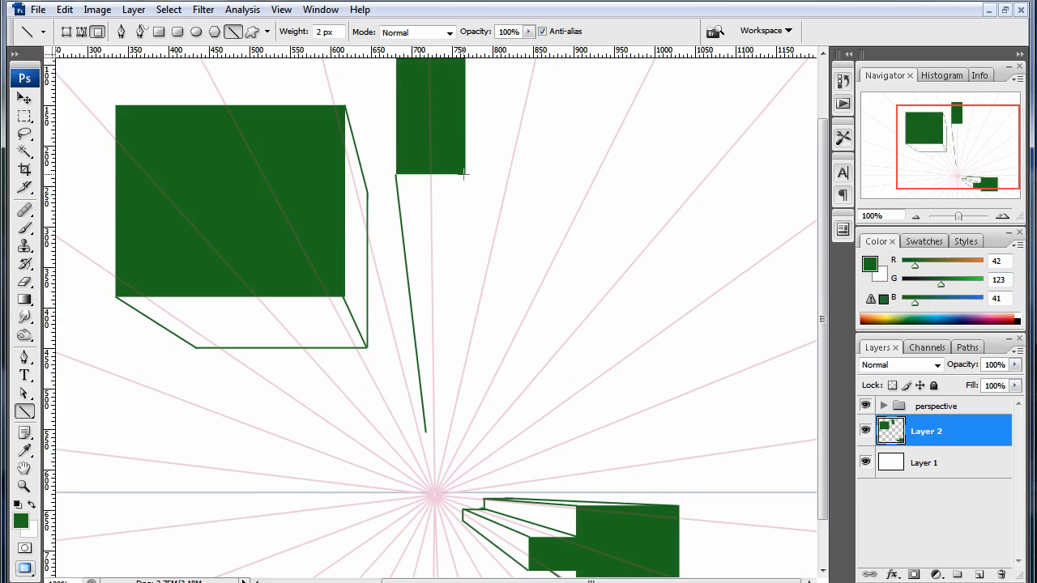
drag(463, 173, 442, 432)
key(ctrl+minus)
key(ctrl+minus)
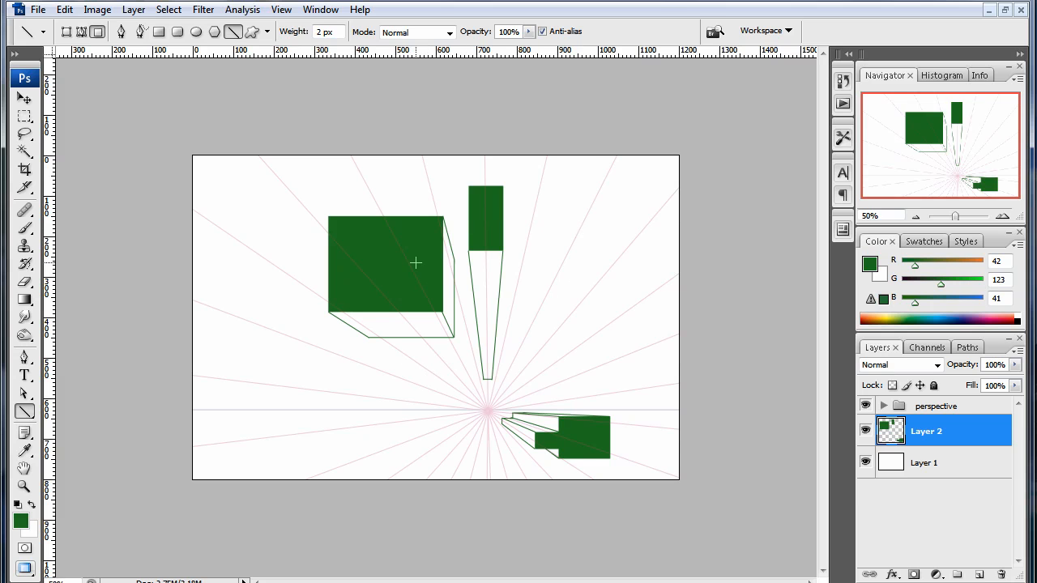
key(ctrl+plus)
key(ctrl+plus)
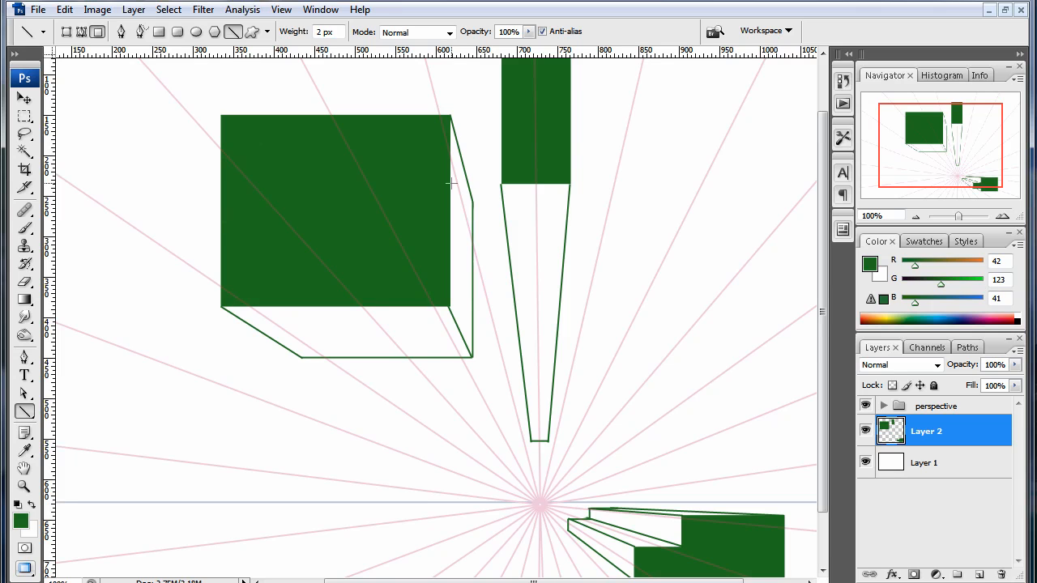
drag(451, 183, 473, 257)
key(ctrl+z)
drag(449, 164, 472, 311)
key(ctrl+alt+z)
key(ctrl+alt+z)
- Draw a filled green rectangle about 170 × 190 px across the horizon near the canvas's left edge, with smaller rectangles projecting right, up and down
drag(430, 393, 558, 282)
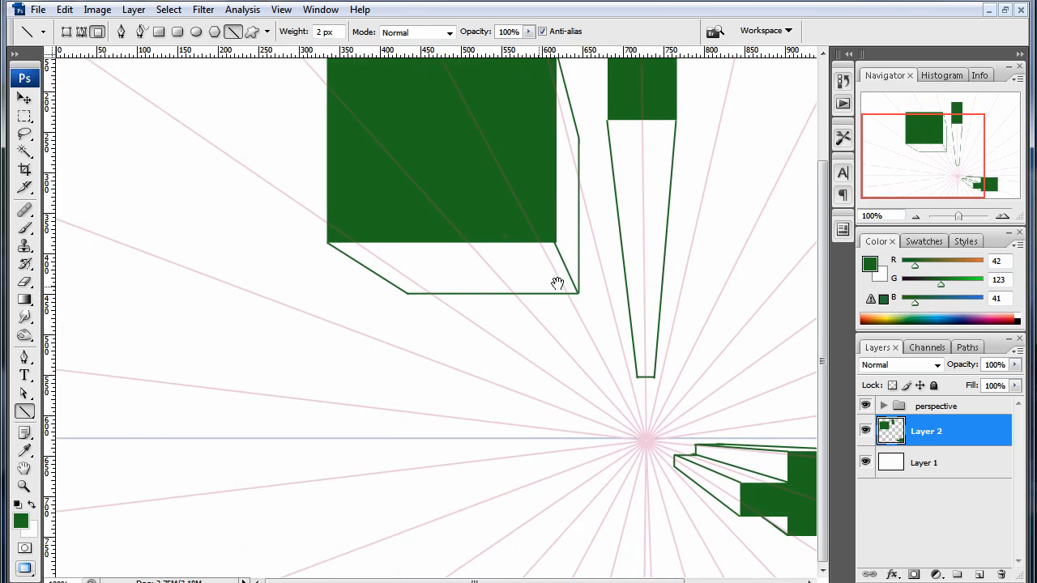
key(ctrl+minus)
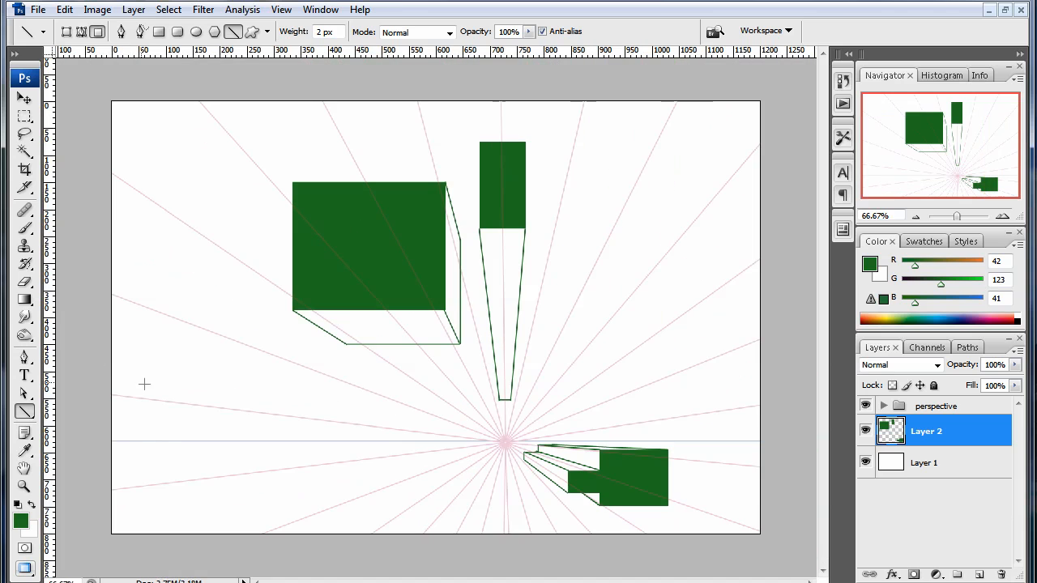
drag(25, 410, 54, 415)
click(54, 415)
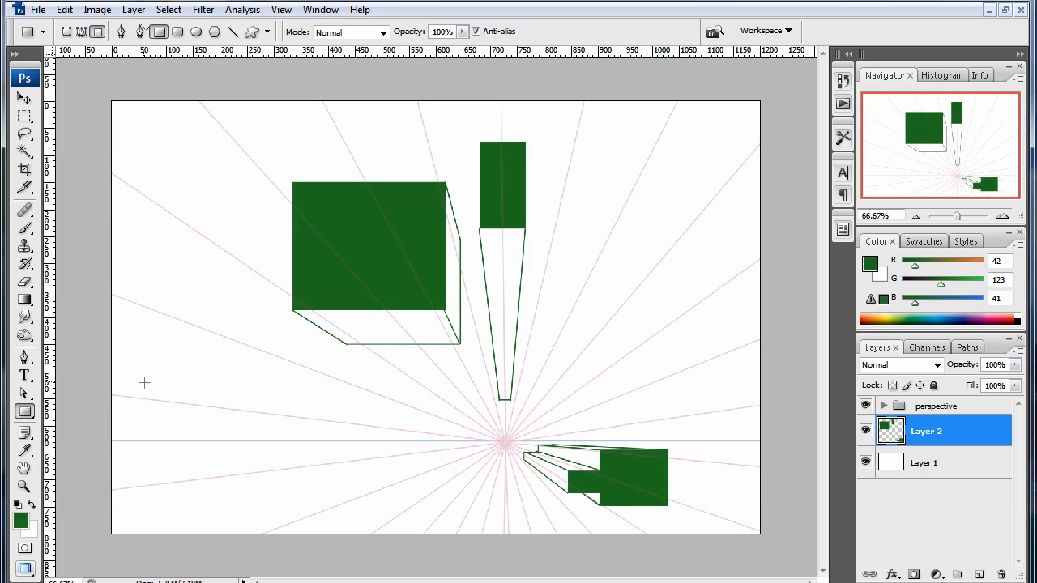
drag(140, 379, 277, 472)
drag(208, 396, 294, 364)
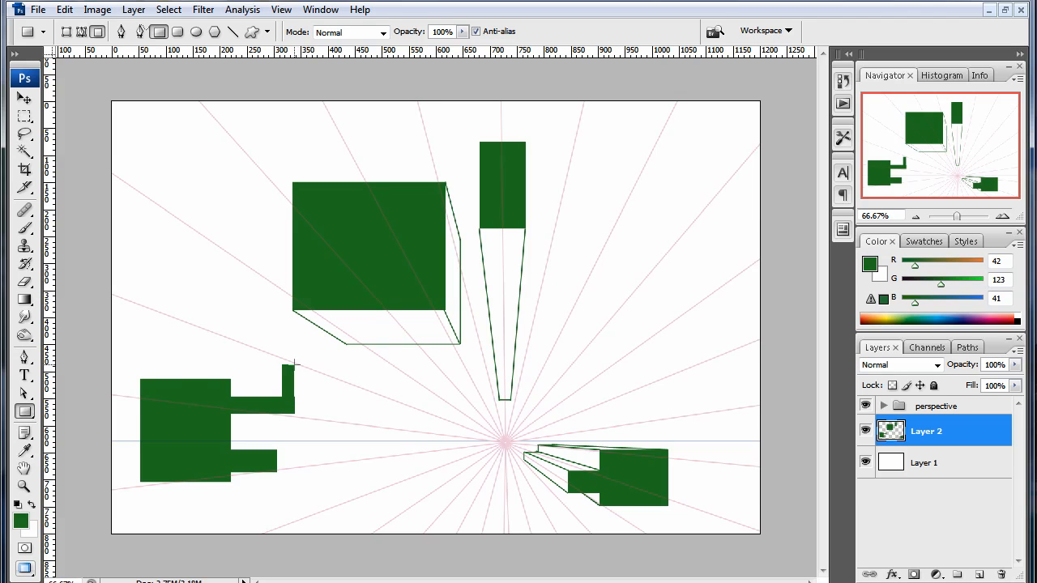
drag(157, 385, 197, 334)
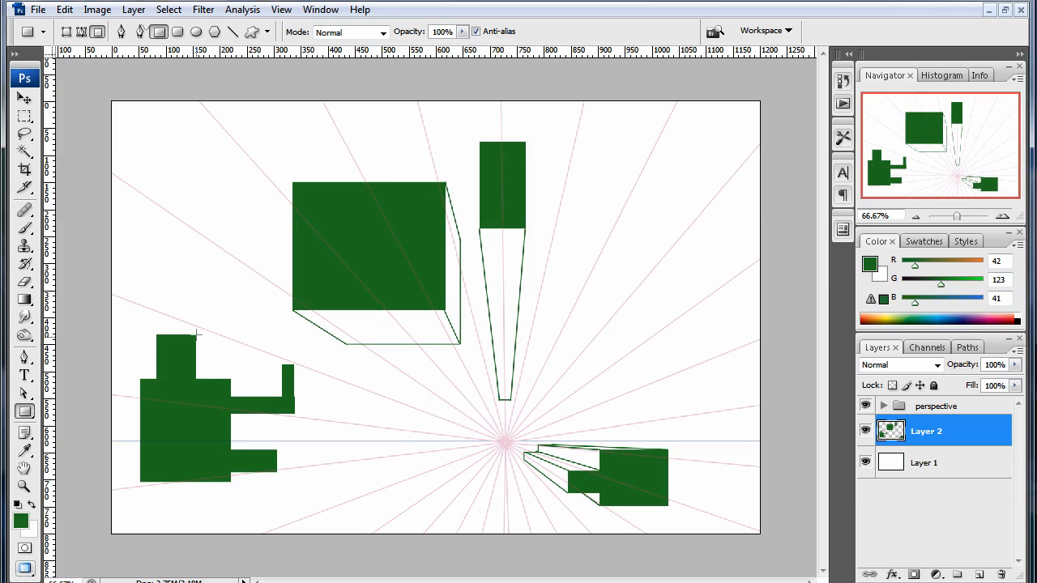
drag(193, 487, 216, 517)
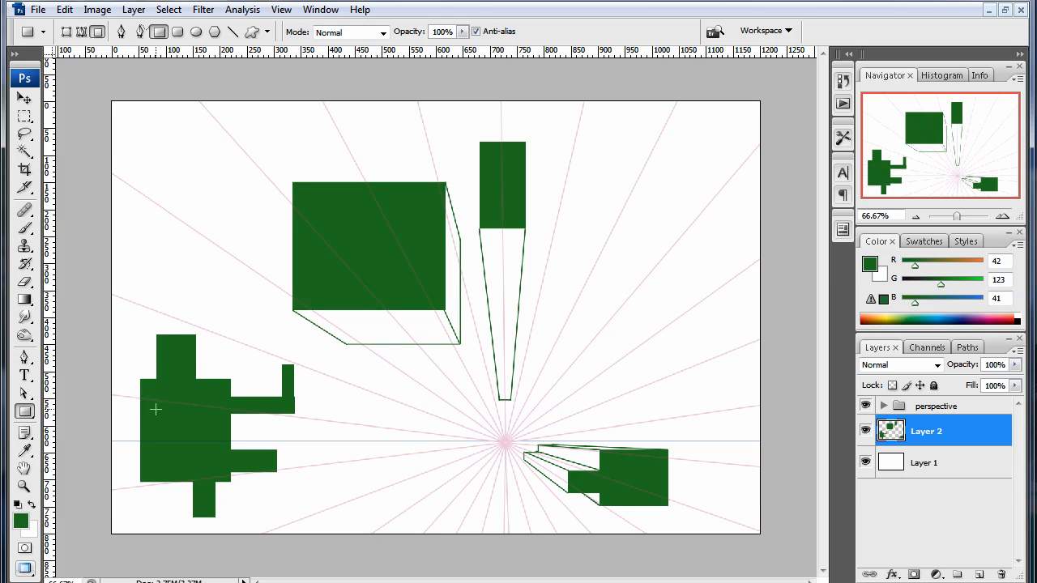
- With 2 px lines, extend the left shape's top block from its upper-right corner towards the vanishing point and drop a vertical edge to the body
click(24, 411)
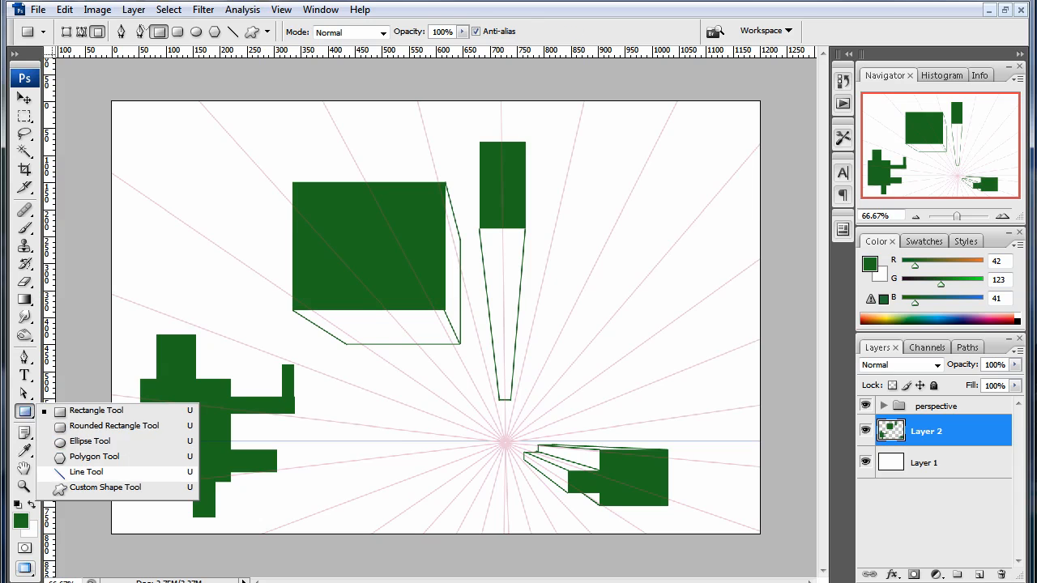
click(86, 472)
key(ctrl+plus)
key(ctrl+plus)
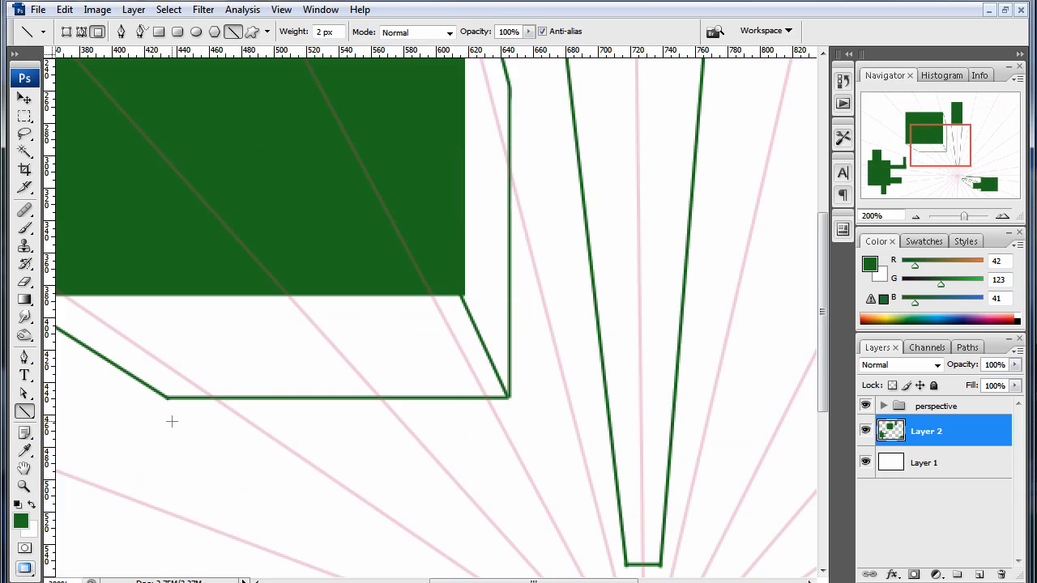
drag(144, 433, 603, 361)
drag(247, 390, 385, 376)
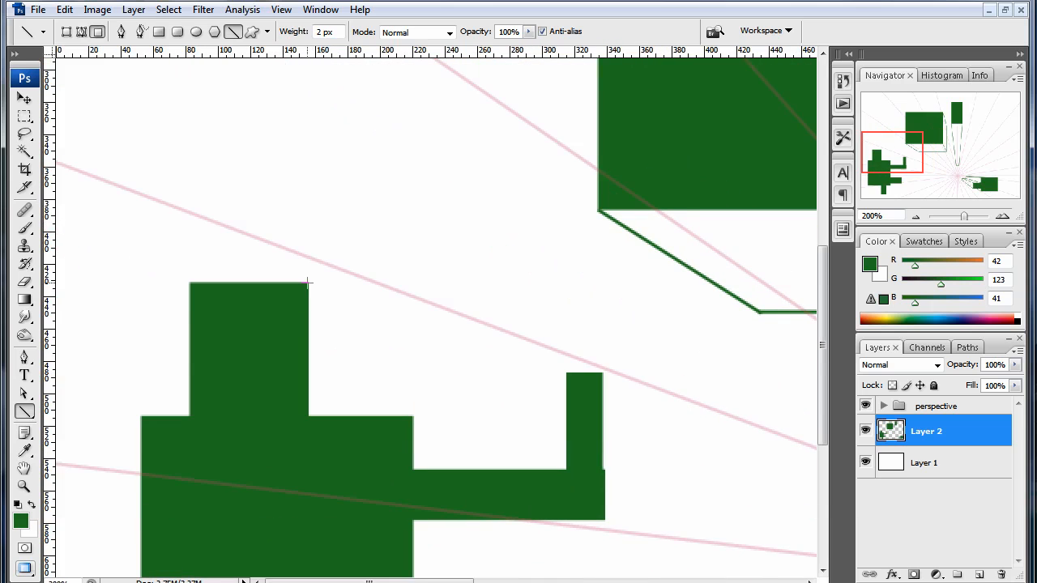
drag(307, 282, 385, 313)
key(space)
drag(491, 420, 356, 258)
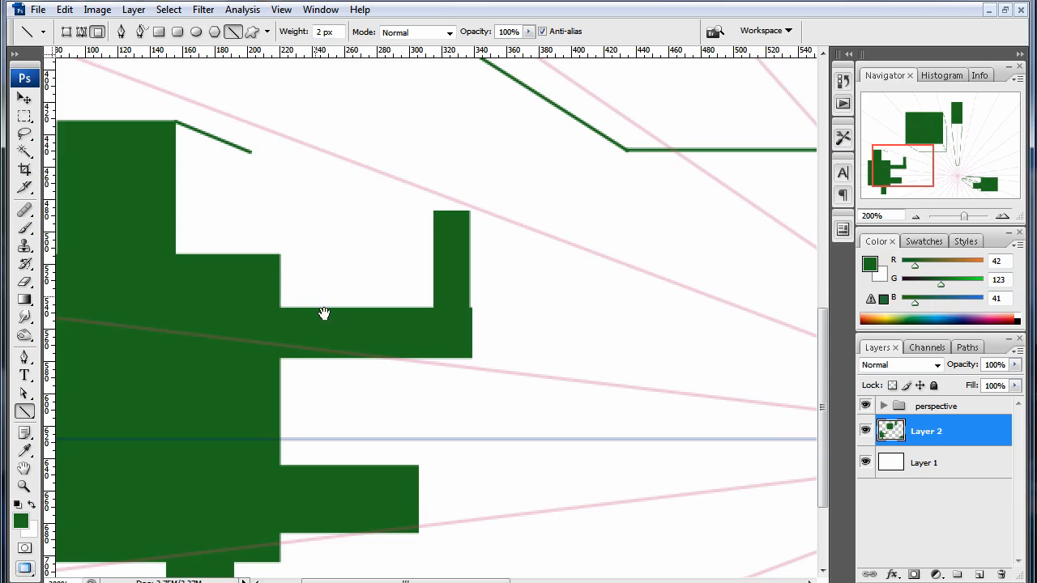
drag(477, 392, 447, 373)
drag(325, 282, 465, 327)
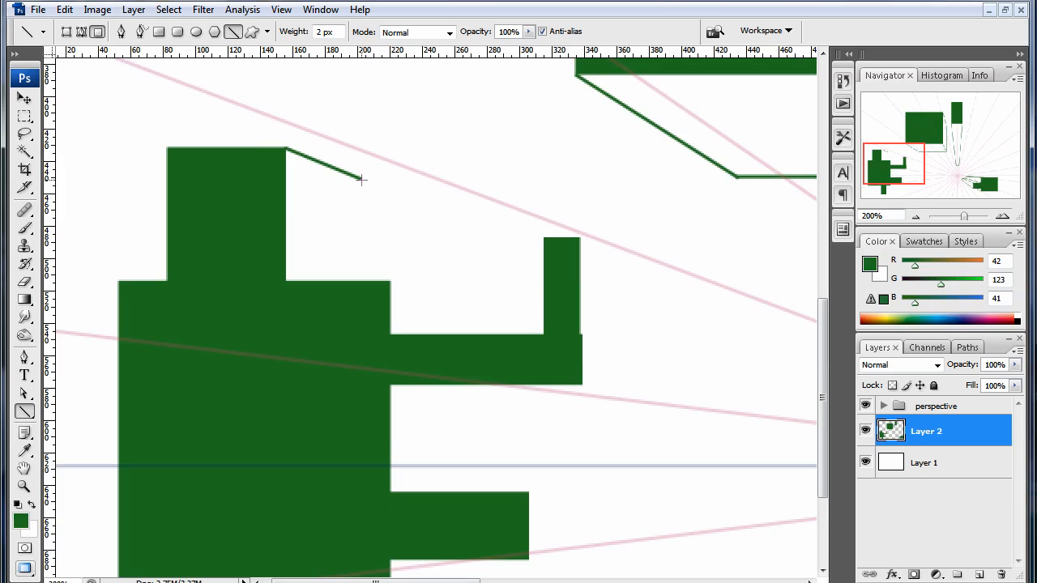
drag(361, 177, 376, 282)
- Outline the upper arm's underside with receding lines from its lower-right and inner corners plus a horizontal back edge, erasing the edge's overshoot
drag(605, 351, 612, 383)
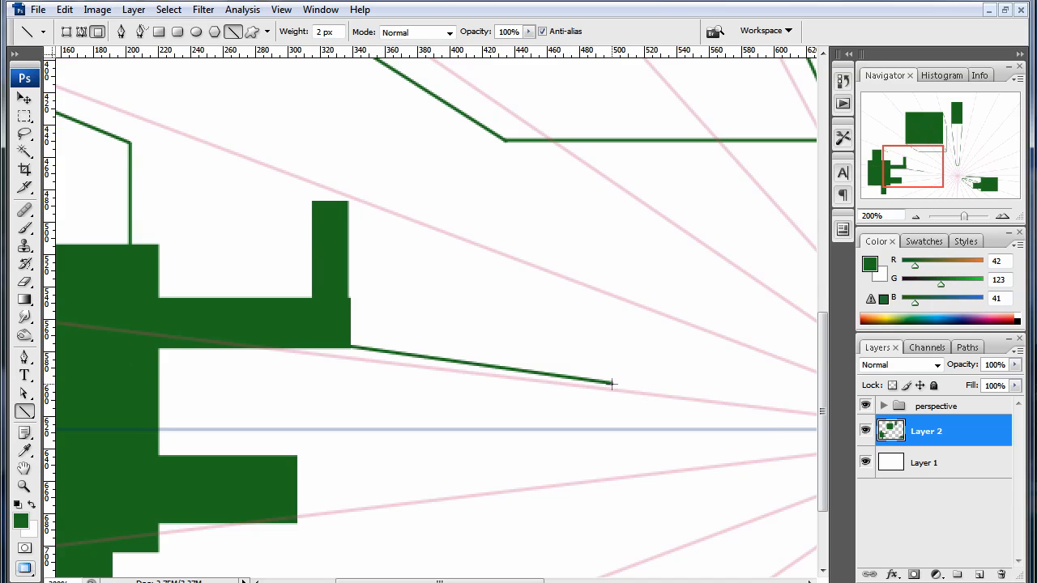
drag(355, 403, 396, 375)
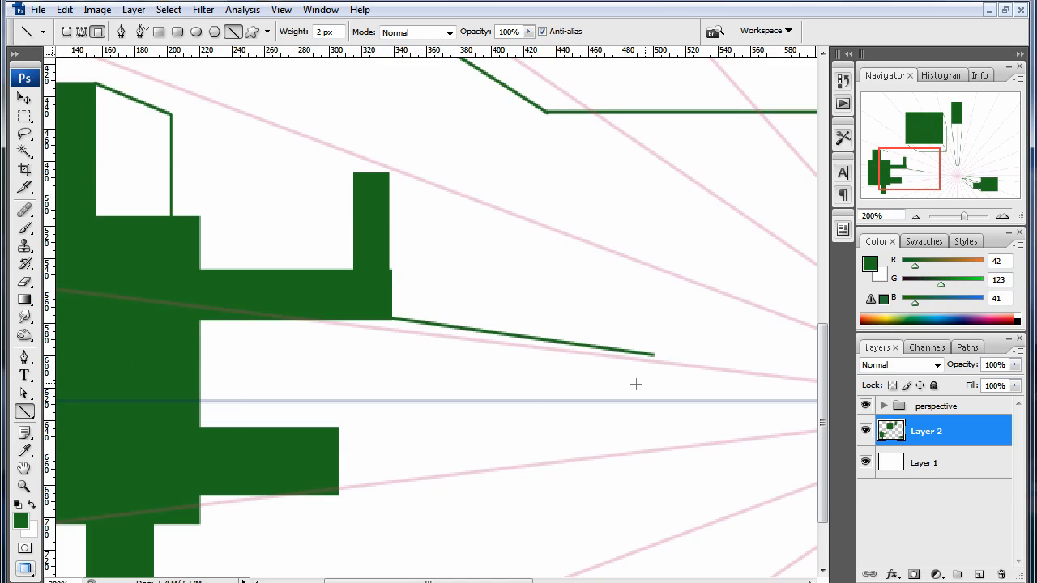
drag(651, 354, 283, 350)
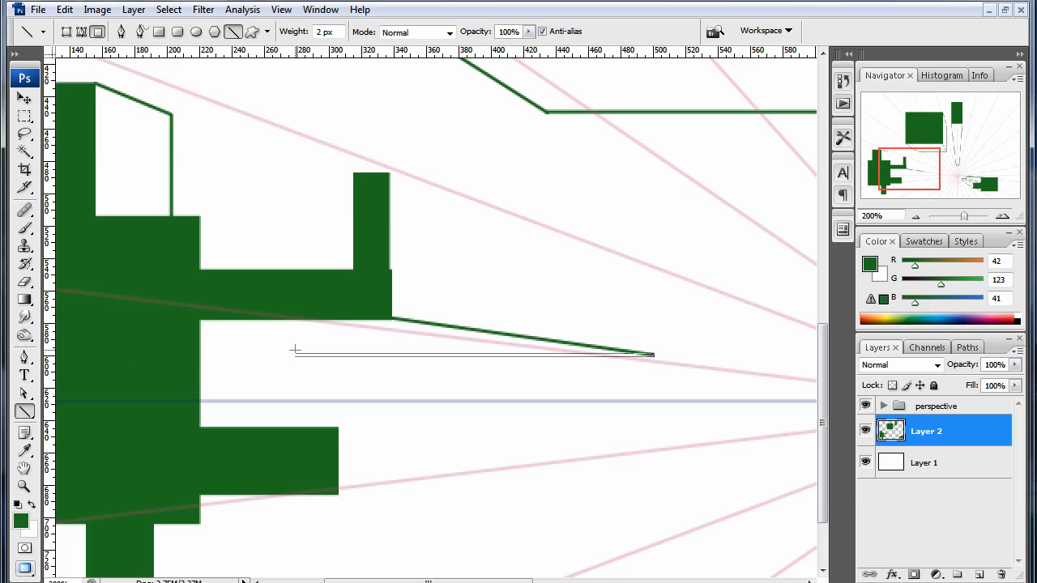
drag(294, 350, 294, 350)
drag(193, 321, 549, 357)
key(e)
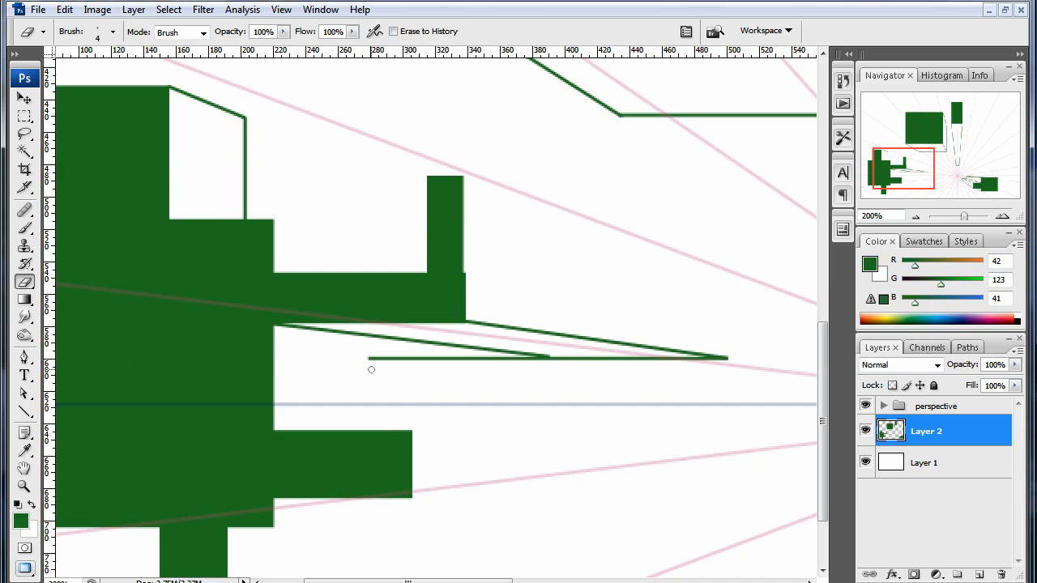
mouse_move(368, 358)
mouse_down()
mouse_move(438, 364)
mouse_move(353, 359)
mouse_move(527, 359)
mouse_move(493, 358)
mouse_move(507, 361)
mouse_up()
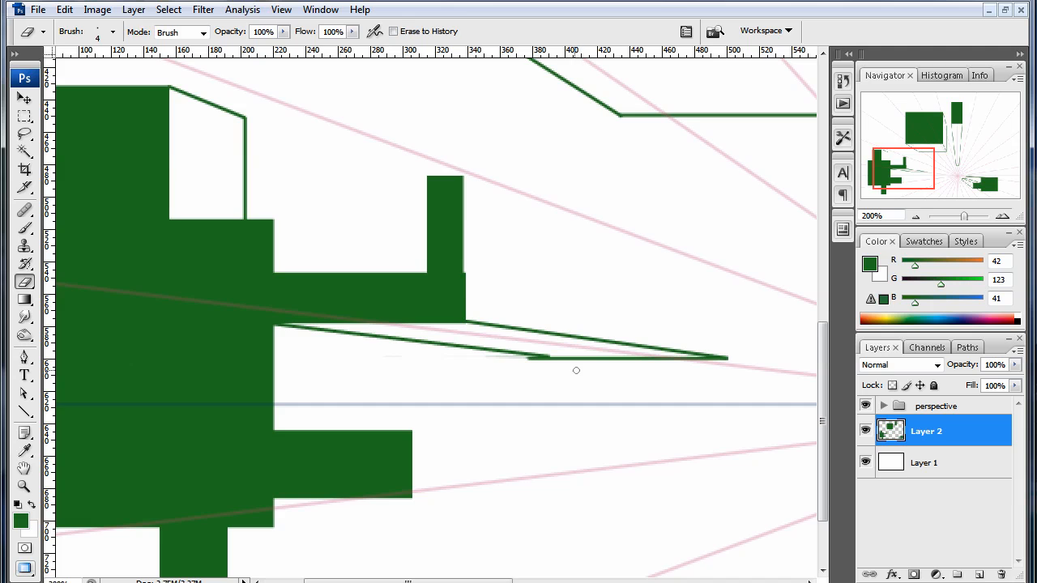
- Draw a short vertical edge below the arm's back edge, a line back towards the body, and a vertical line down towards the lower arm
key(b)
key(u)
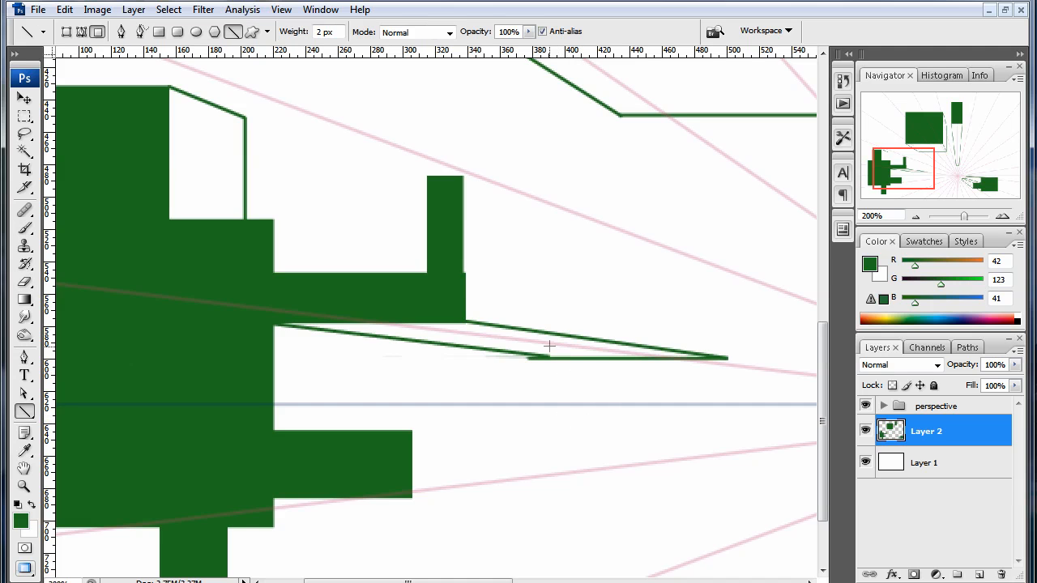
mouse_move(570, 407)
mouse_down()
mouse_move(518, 393)
mouse_move(483, 363)
mouse_up()
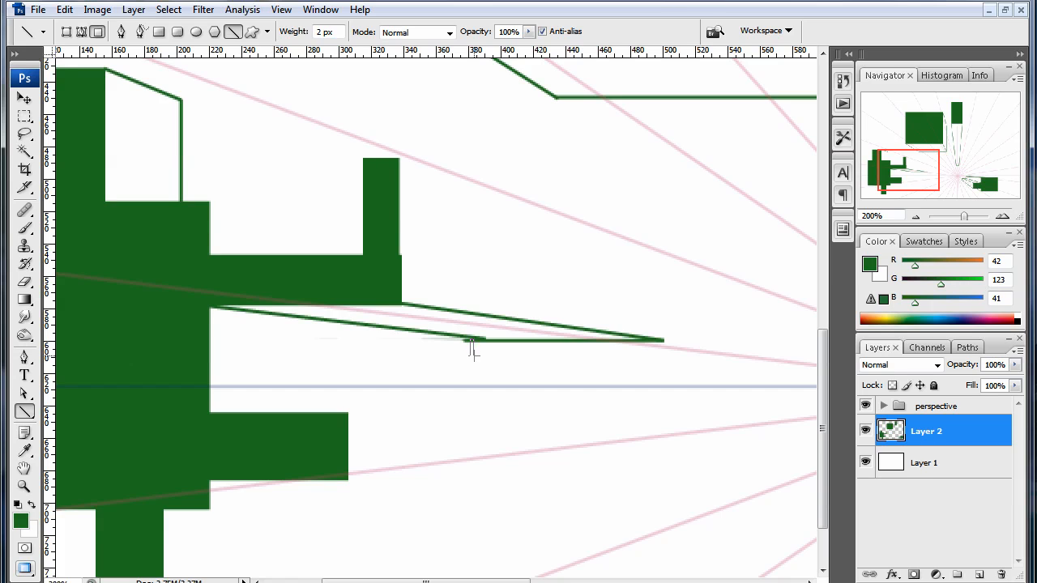
drag(473, 352, 264, 334)
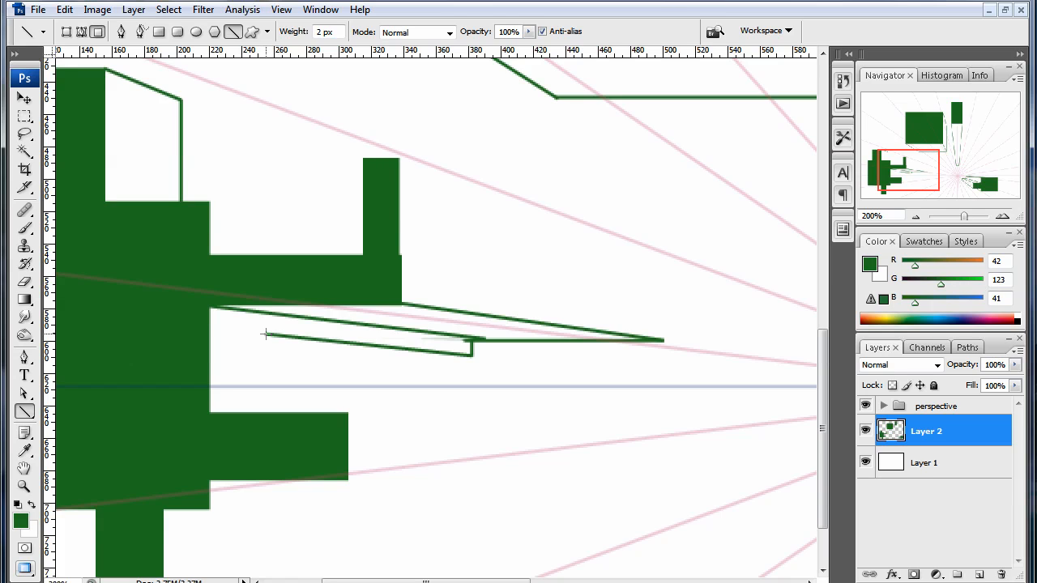
drag(265, 333, 266, 399)
- Add a short horizontal line from the small vertical edge's lower end and continue it with a slanted line back to the body's rear vertical edge
drag(248, 345, 449, 347)
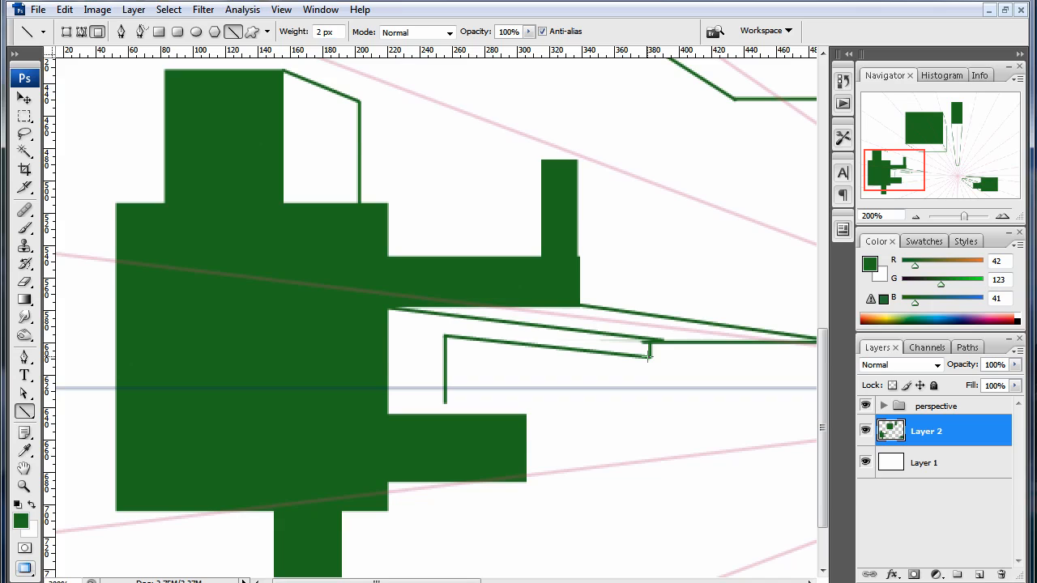
drag(648, 356, 563, 357)
drag(564, 357, 444, 346)
key(ctrl+z)
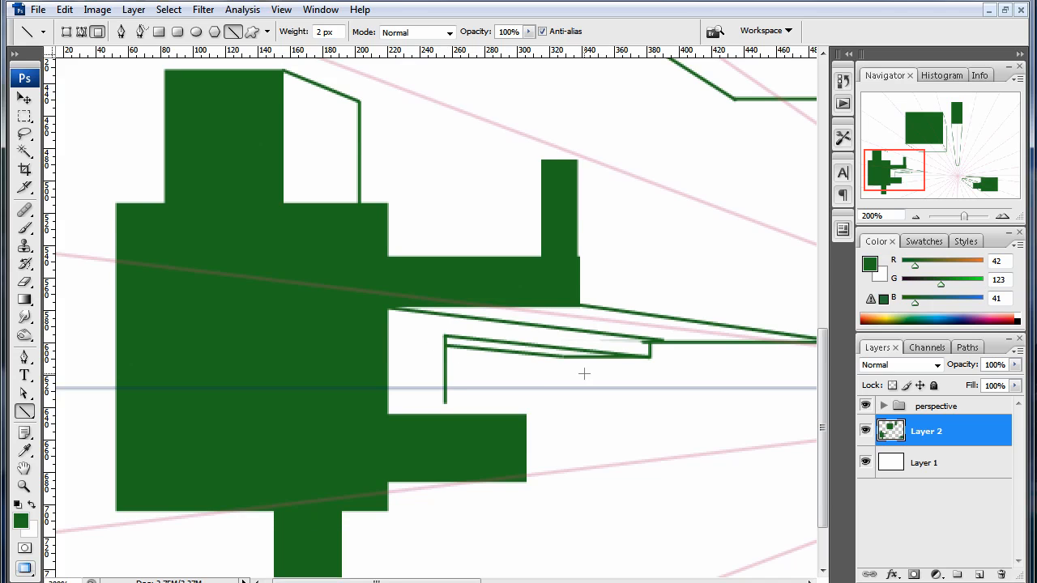
- Draw a receding line from the lower arm's inner corner to the body's rear vertical edge, then a horizontal back edge above the lower arm
drag(648, 351, 589, 368)
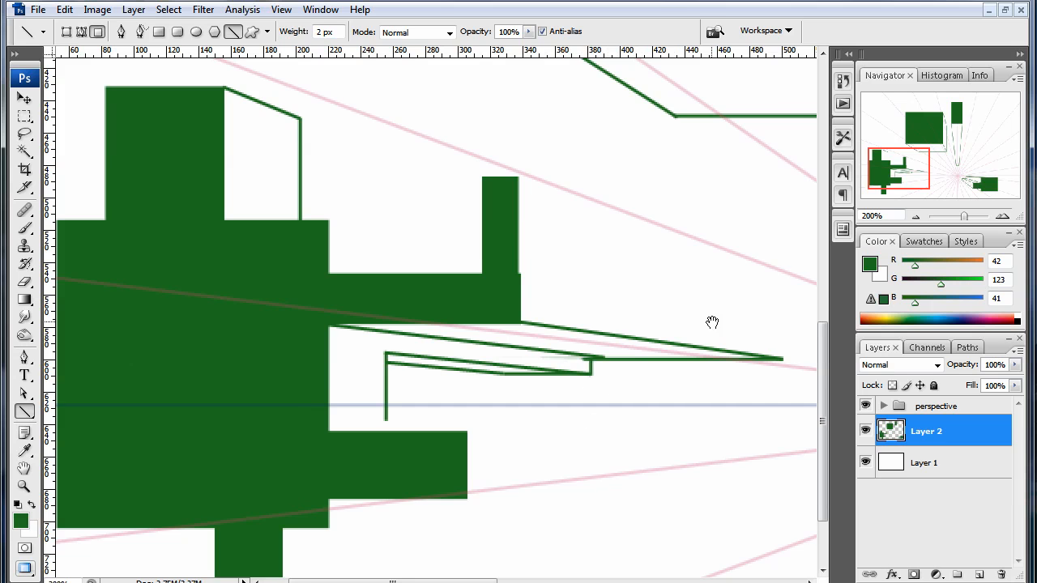
mouse_move(713, 324)
mouse_down()
mouse_move(616, 381)
mouse_move(615, 398)
mouse_move(602, 364)
mouse_up()
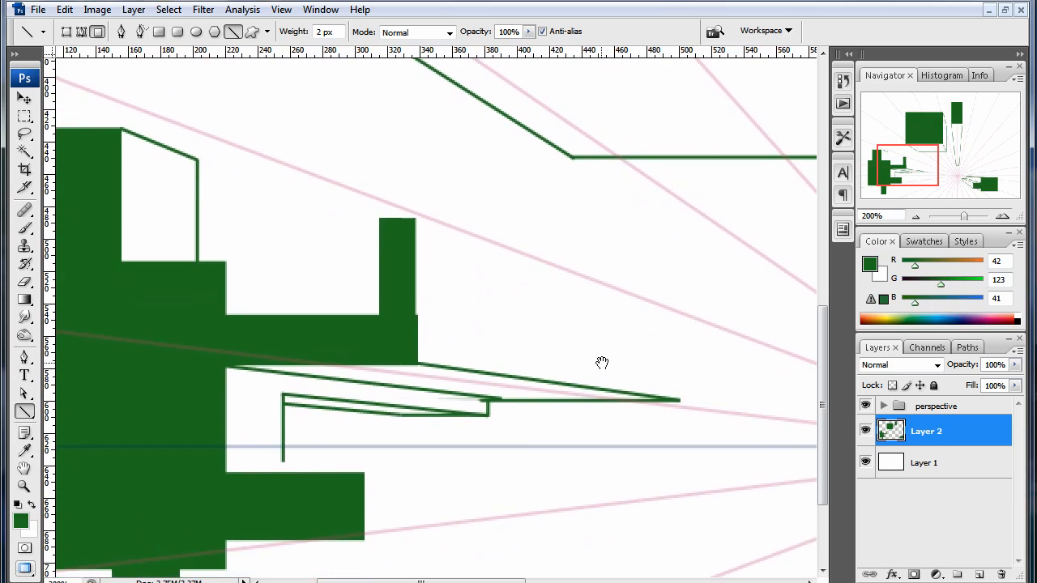
drag(316, 505, 344, 443)
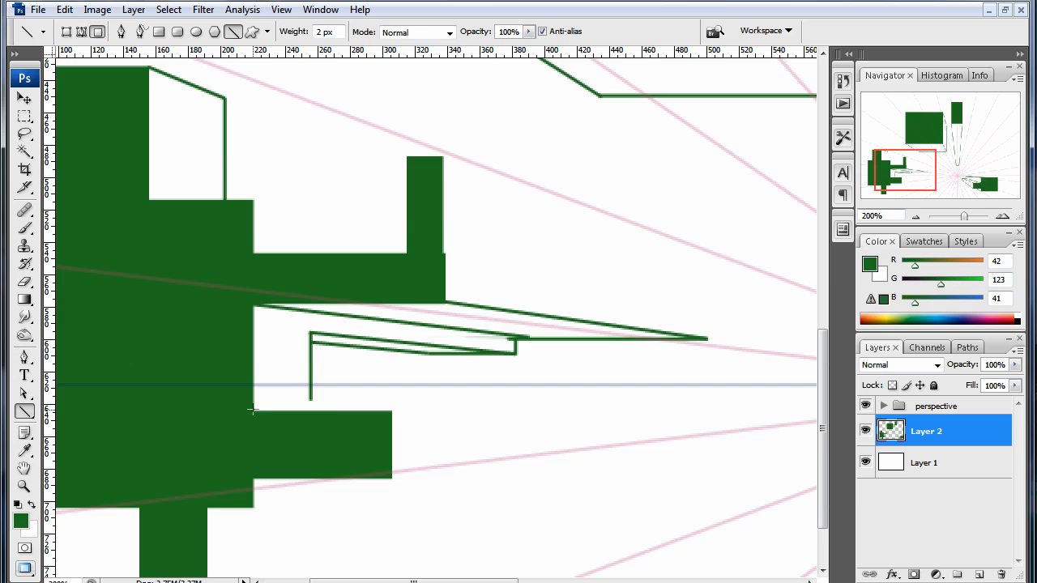
drag(253, 412, 396, 409)
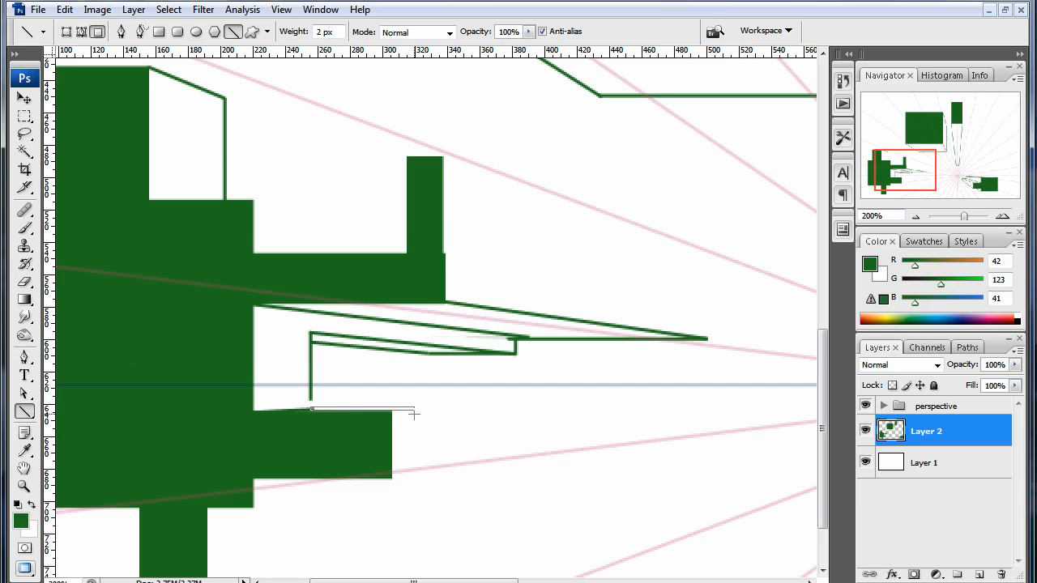
drag(418, 414, 420, 411)
drag(431, 413, 431, 413)
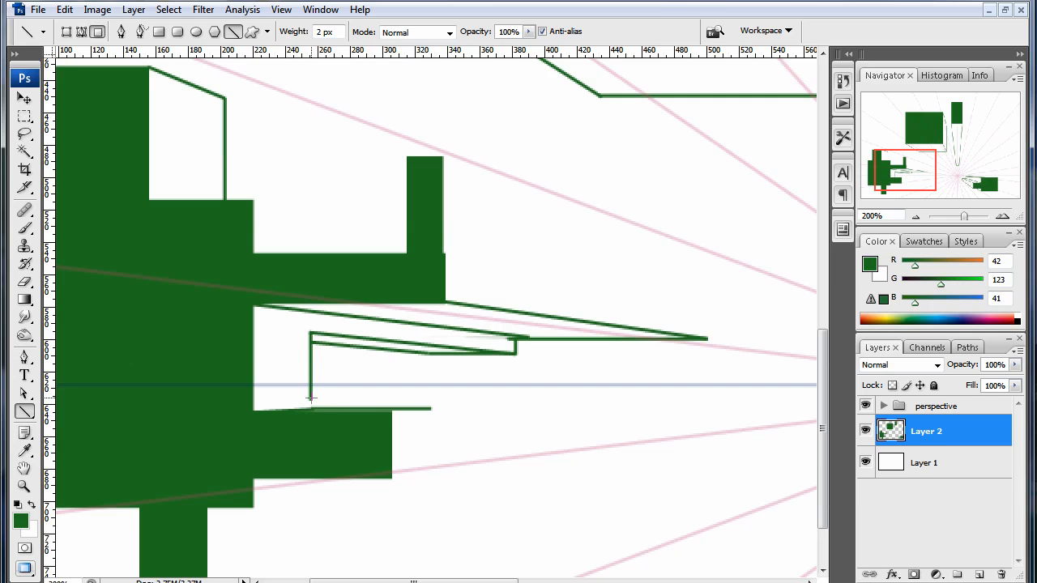
- Draw a receding line from the upper arm's raised tip at its upper-right corner and close the side face with a vertical back edge
mouse_move(449, 314)
mouse_down()
mouse_move(462, 381)
mouse_move(396, 327)
mouse_up()
drag(424, 270, 516, 370)
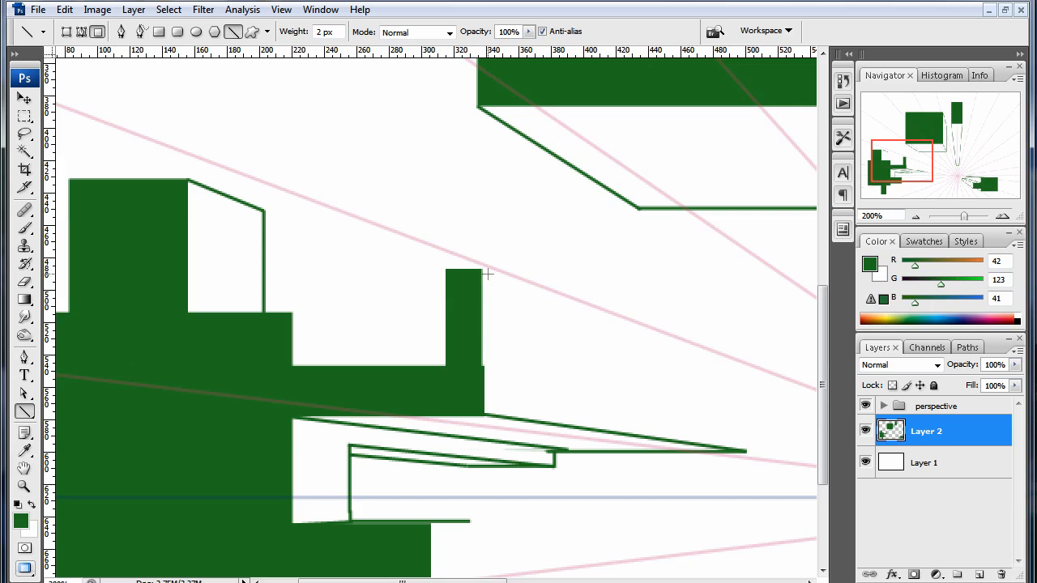
drag(587, 326, 477, 317)
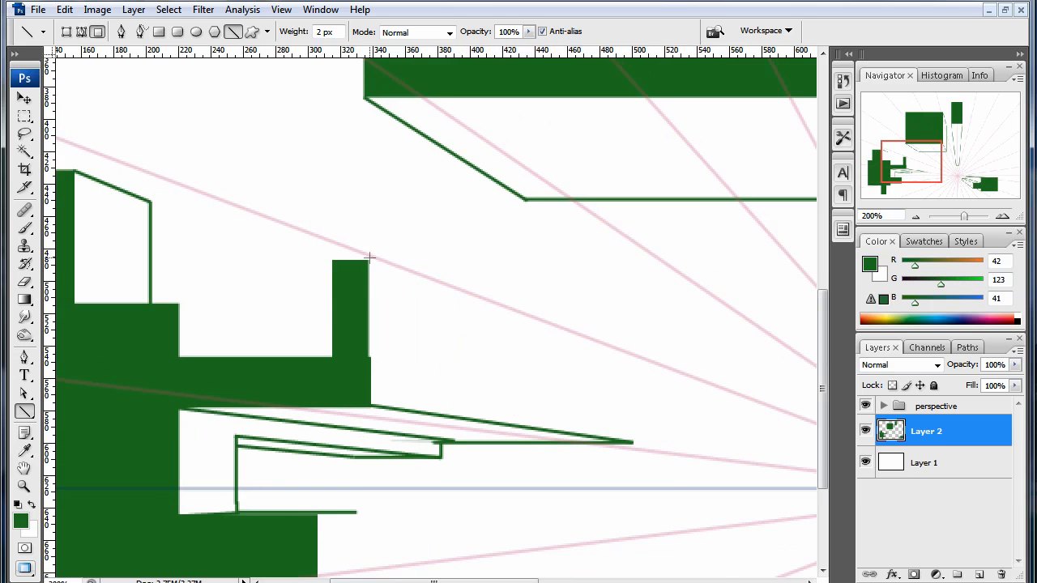
drag(369, 259, 640, 363)
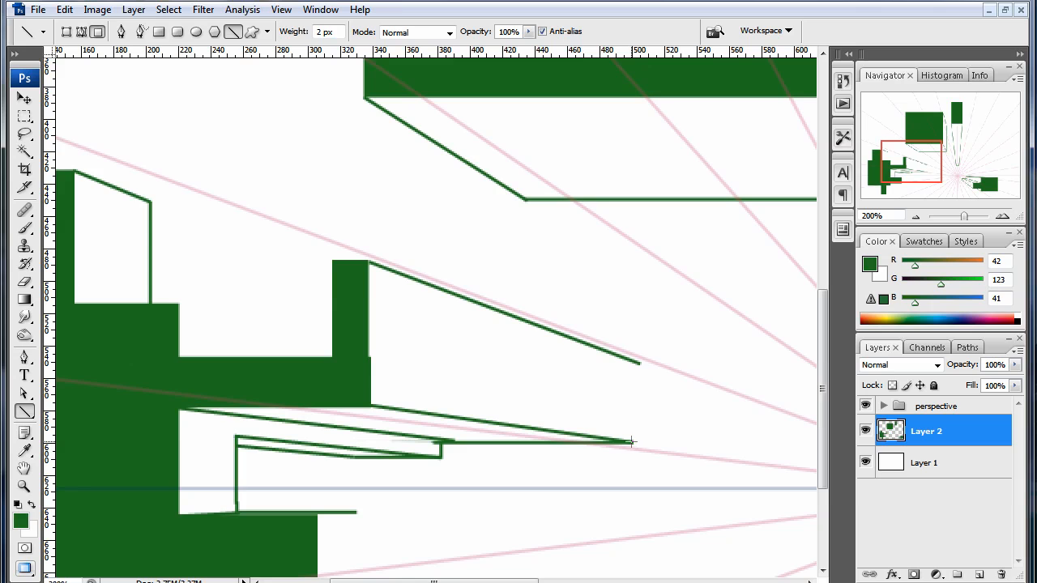
drag(631, 442, 637, 361)
- Draw a short receding line from the body's upper-right corner and drop a vertical edge from its end to the upper arm
key(w)
key(e)
key(b)
drag(285, 308, 410, 299)
key(u)
mouse_move(331, 296)
mouse_down()
mouse_move(447, 301)
mouse_move(423, 294)
mouse_move(440, 297)
mouse_move(452, 305)
mouse_move(456, 349)
mouse_up()
key(ctrl+z)
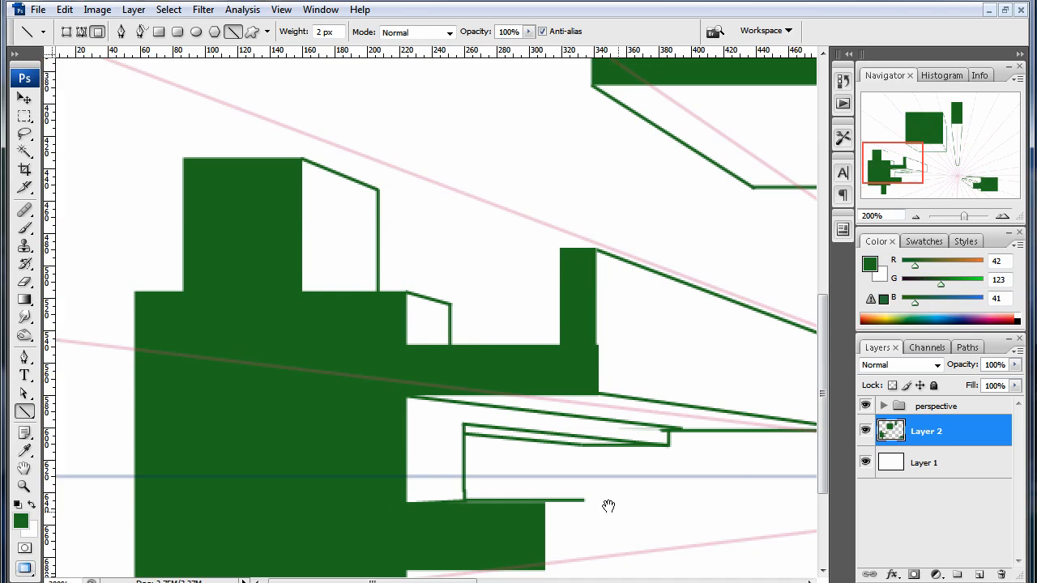
- Outline the lower arm's receding side from its lower-right corner, with a vertical back edge, an upper receding line and a short vertical corner edge
mouse_move(608, 507)
mouse_down()
mouse_move(400, 331)
mouse_move(494, 285)
mouse_move(559, 276)
mouse_up()
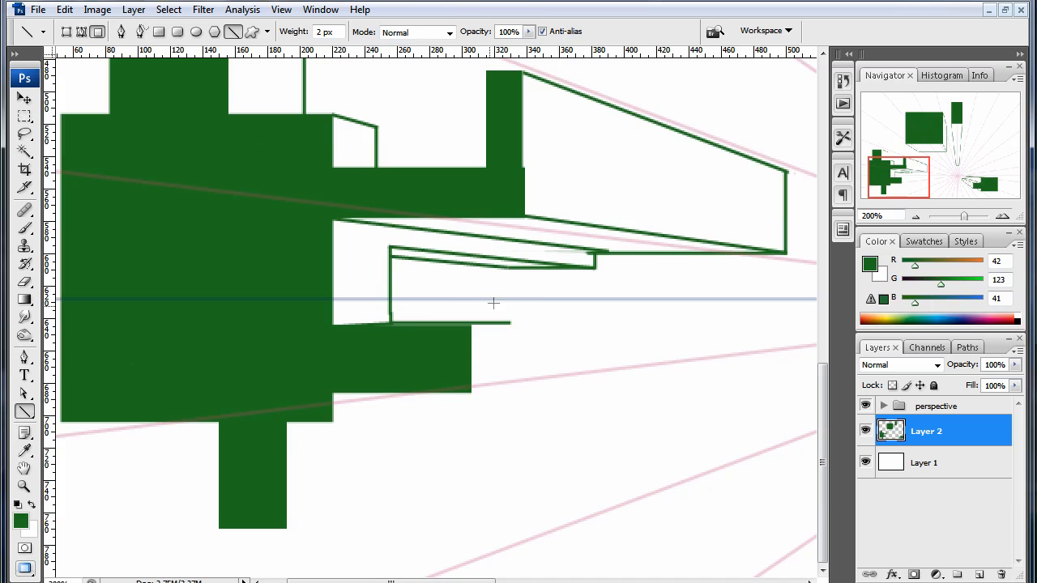
mouse_move(279, 419)
mouse_down()
mouse_move(336, 396)
mouse_move(286, 399)
mouse_up()
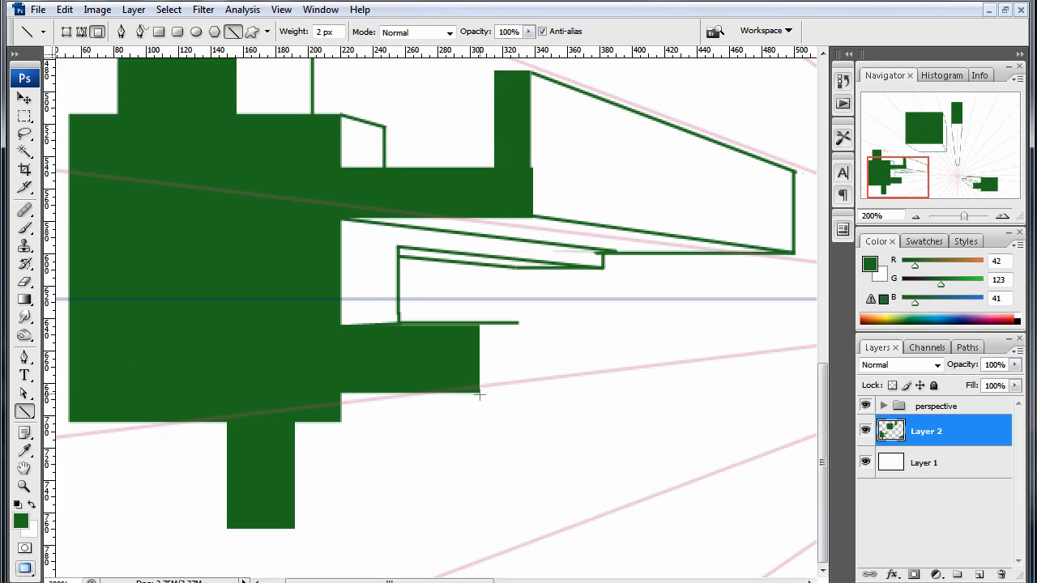
mouse_move(481, 394)
mouse_down()
mouse_move(656, 370)
mouse_move(656, 342)
mouse_move(513, 351)
mouse_move(517, 322)
mouse_up()
key(ctrl+z)
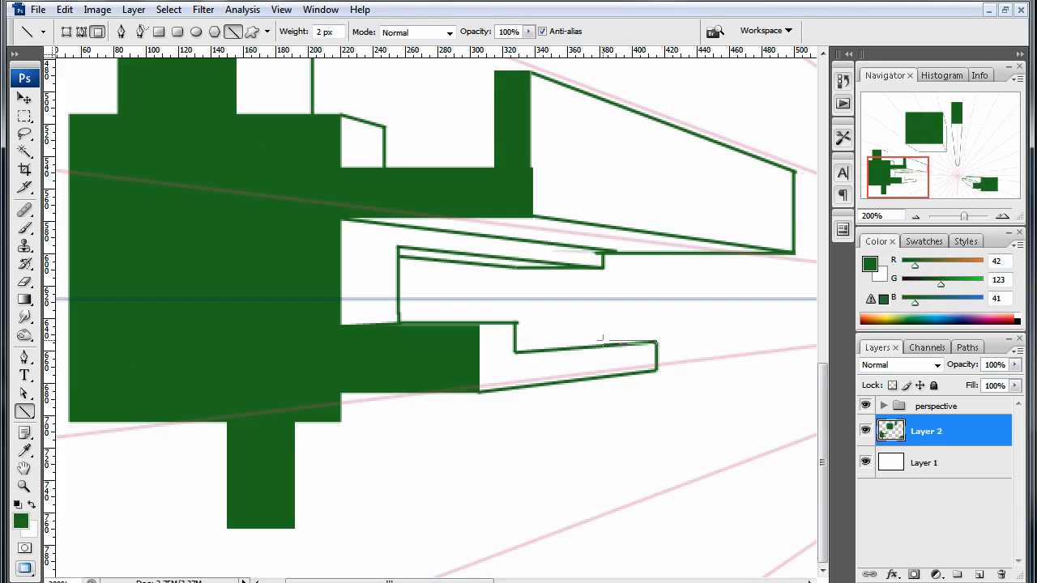
- Draw the lower arm's horizontal back edge and connect its end with a slightly slanted line to the short vertical corner edge
drag(596, 340, 599, 343)
key(ctrl+z)
drag(656, 342, 552, 341)
drag(554, 342, 515, 344)
- Draw receding lines with vertical back edges from the lower-right corners of the body and the bottom block, then fit the canvas in view
key(space)
drag(612, 409, 648, 379)
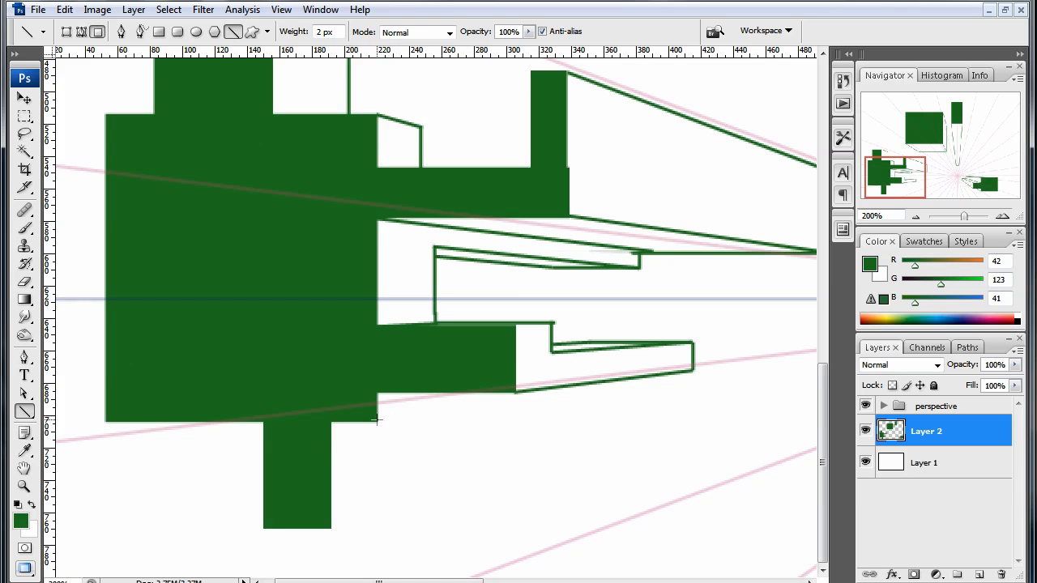
mouse_move(376, 419)
mouse_down()
mouse_move(500, 400)
mouse_move(462, 408)
mouse_move(466, 393)
mouse_up()
drag(332, 527, 438, 413)
key(ctrl+0)
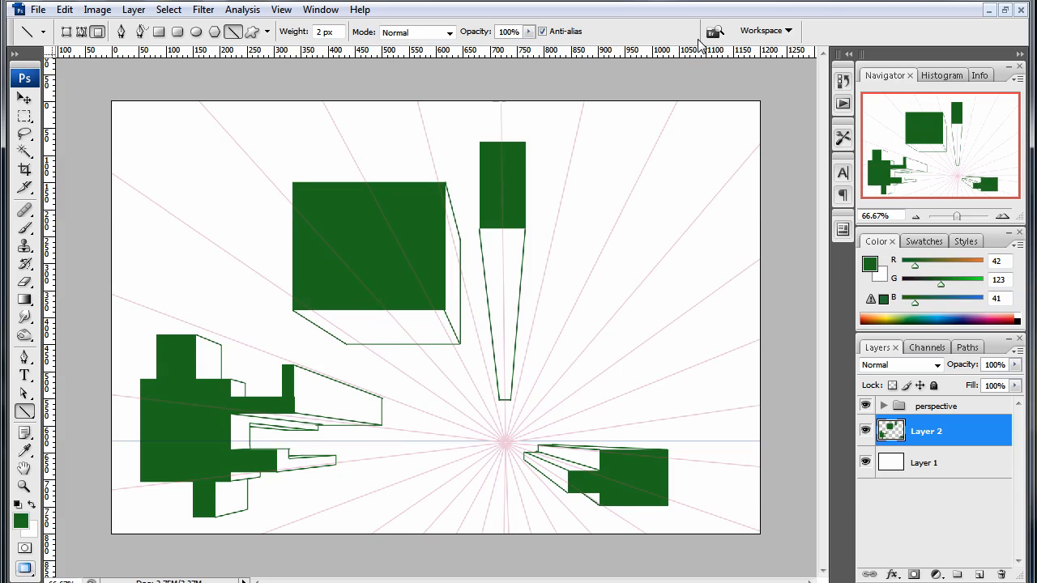